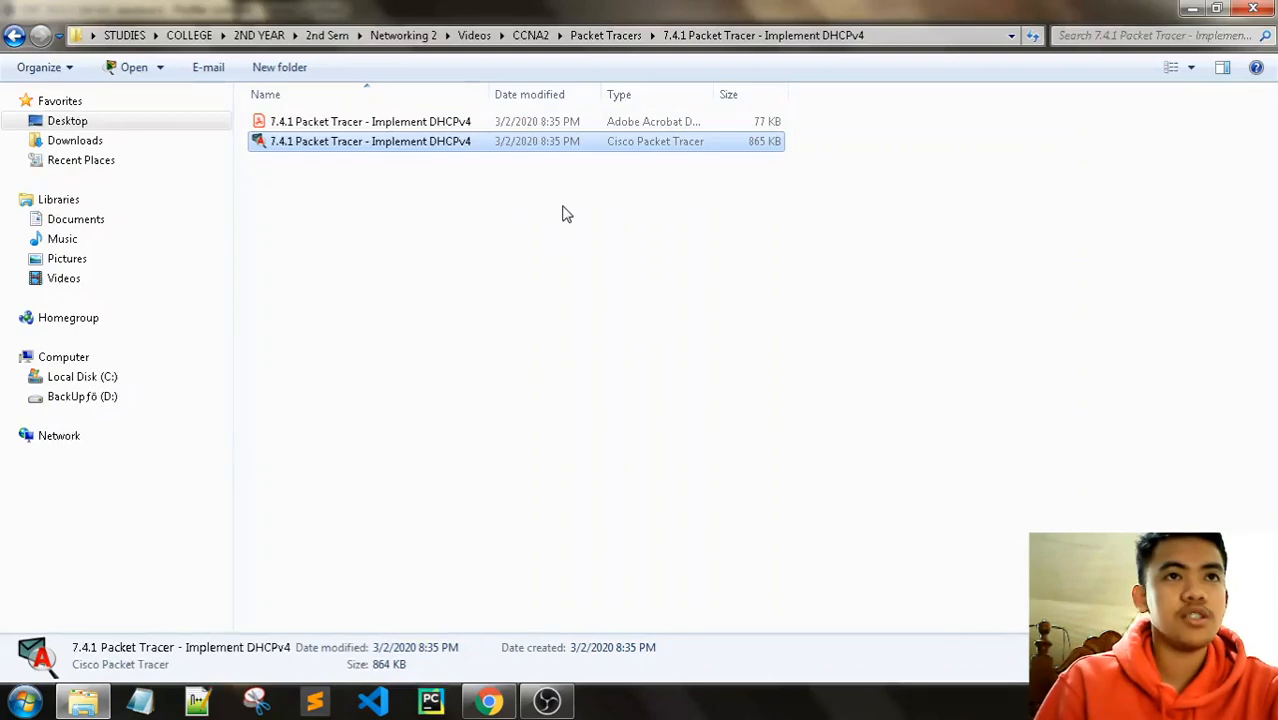
# Step: Launch the IT 2204 SRWE course in Chrome and bring Packet Tracer's netacad.com Login window forward
pyautogui.click(494, 692)
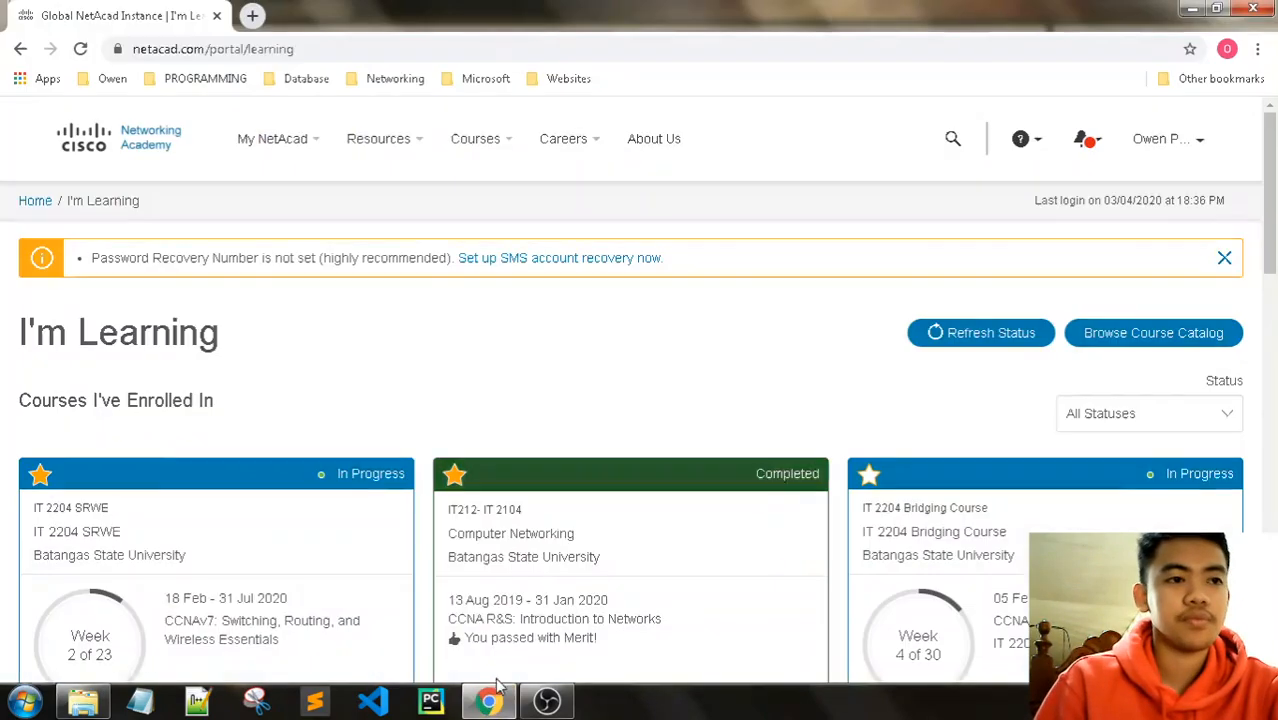
pyautogui.click(389, 527)
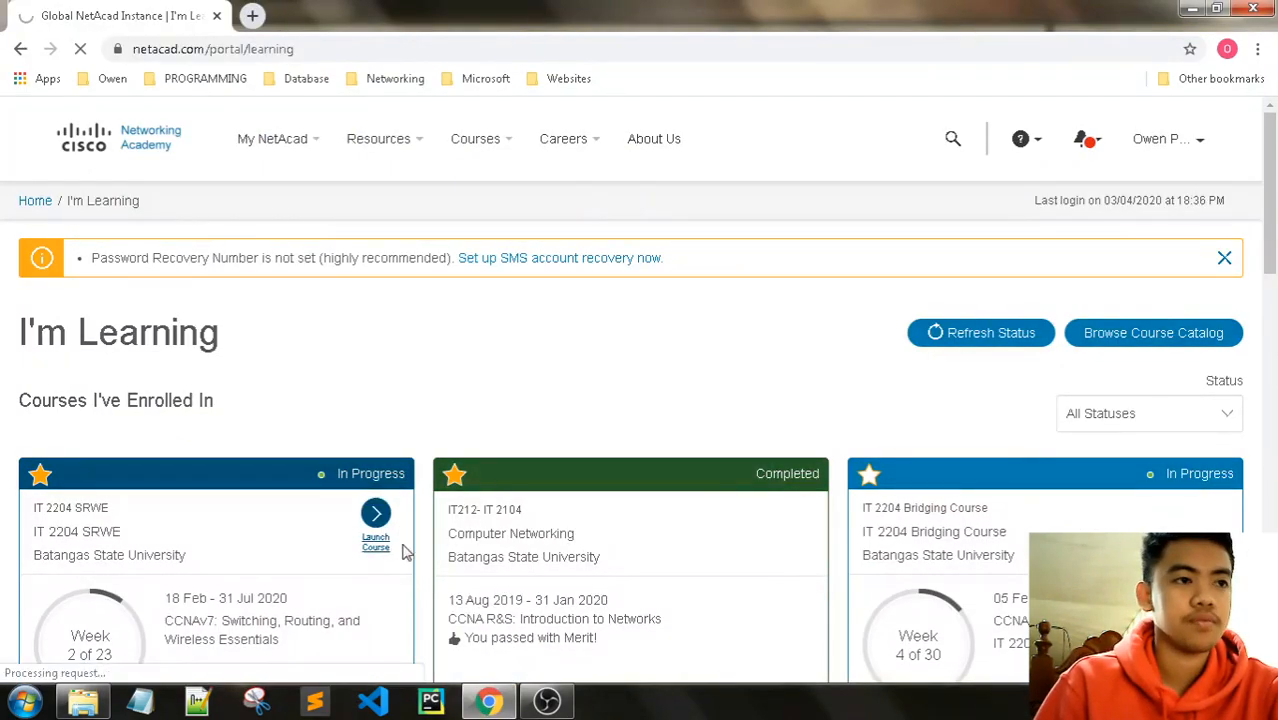
pyautogui.moveTo(604, 700)
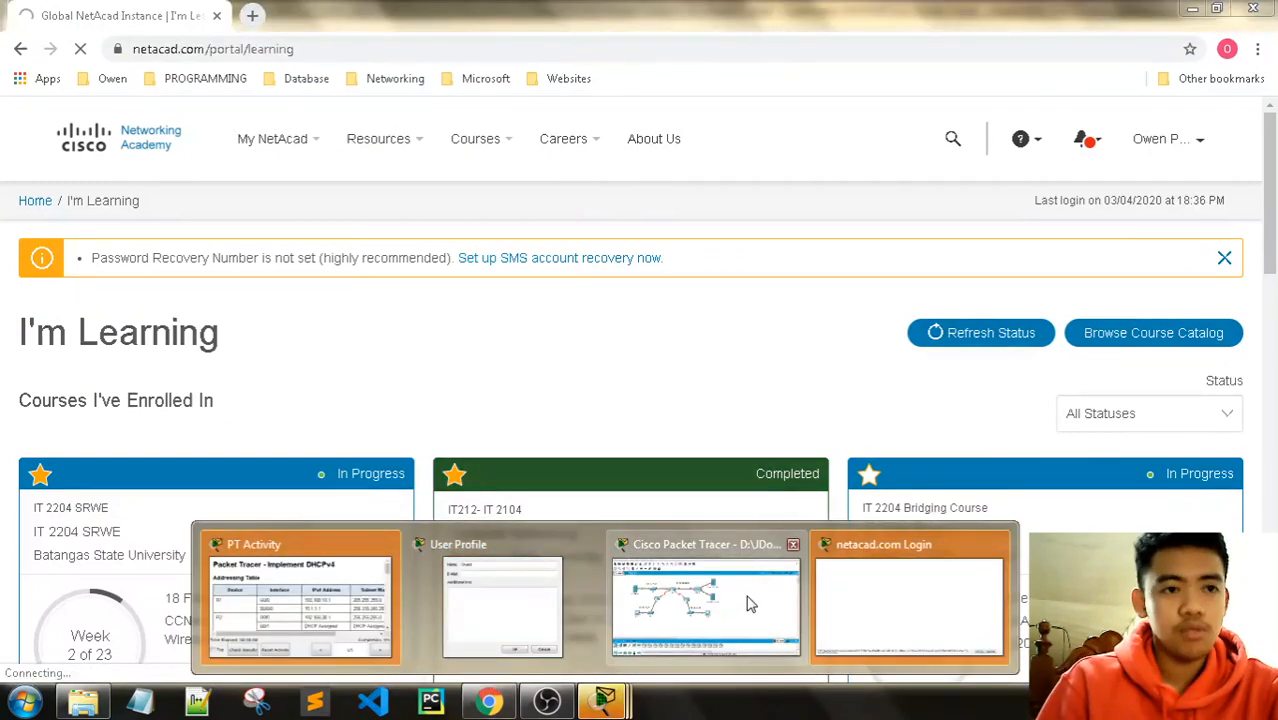
pyautogui.click(827, 599)
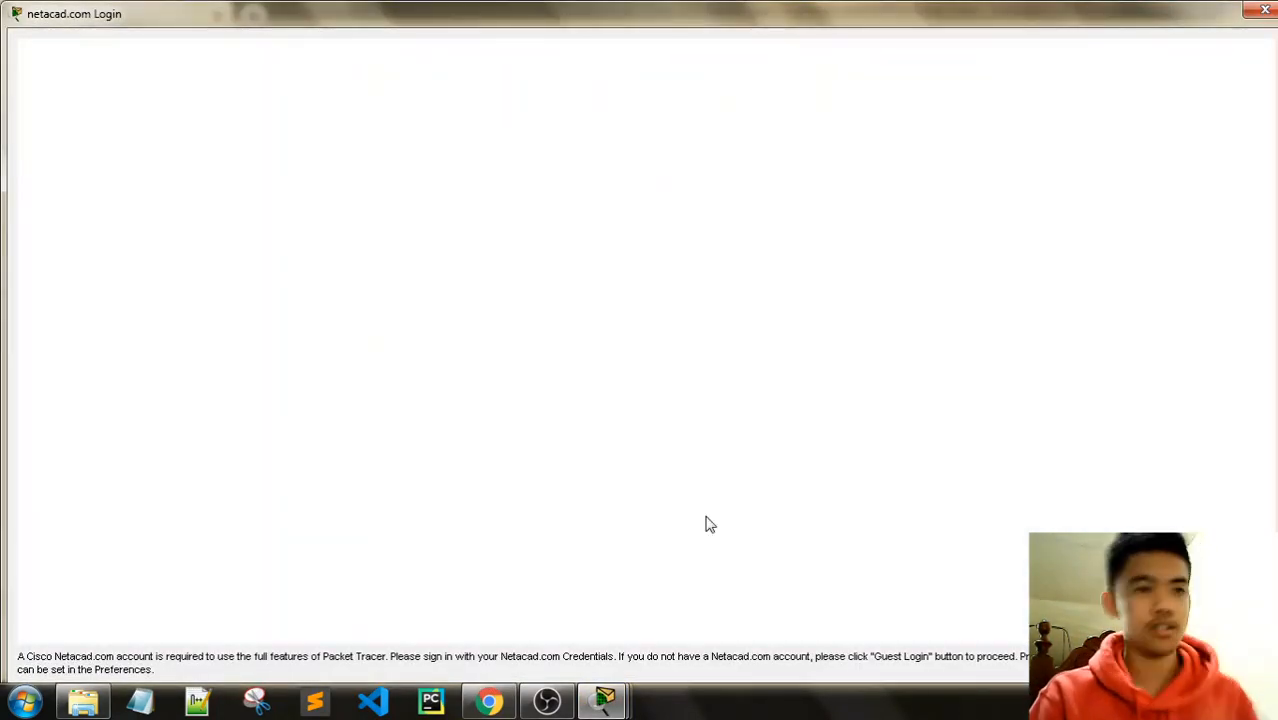
# Step: Enter the account e-mail in the NetAcad sign-in Username field and continue
pyautogui.click(551, 379)
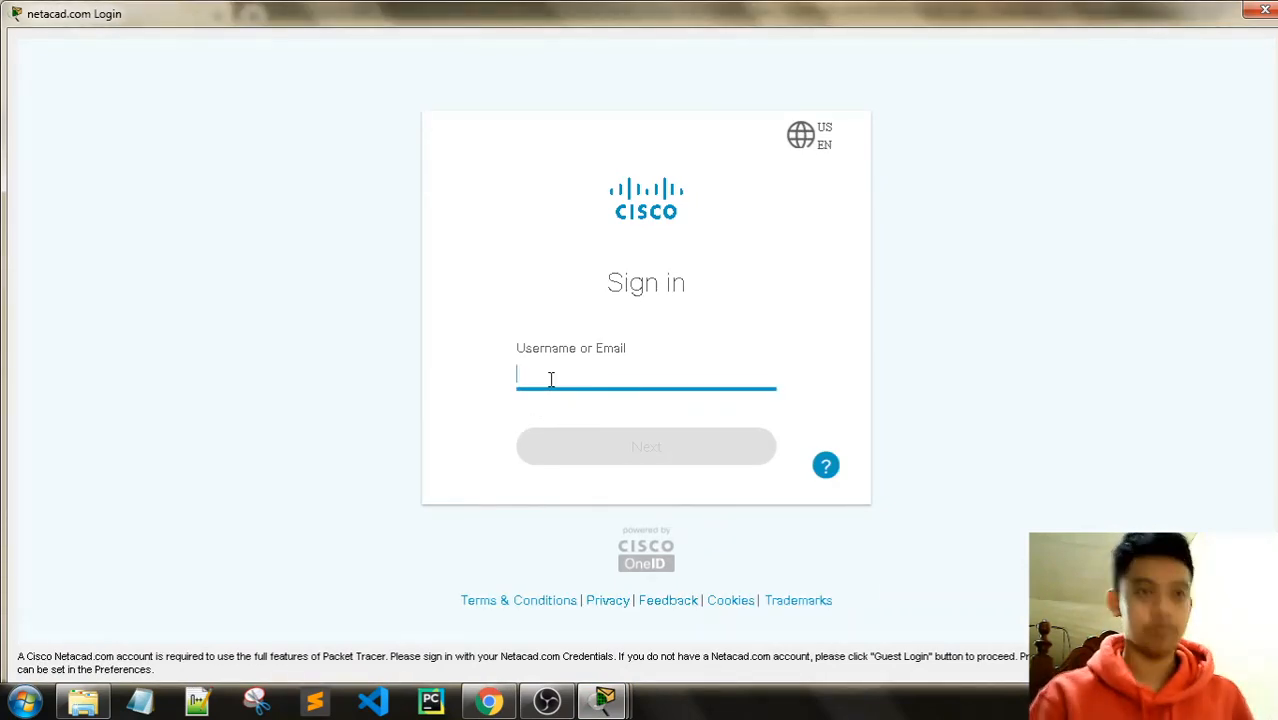
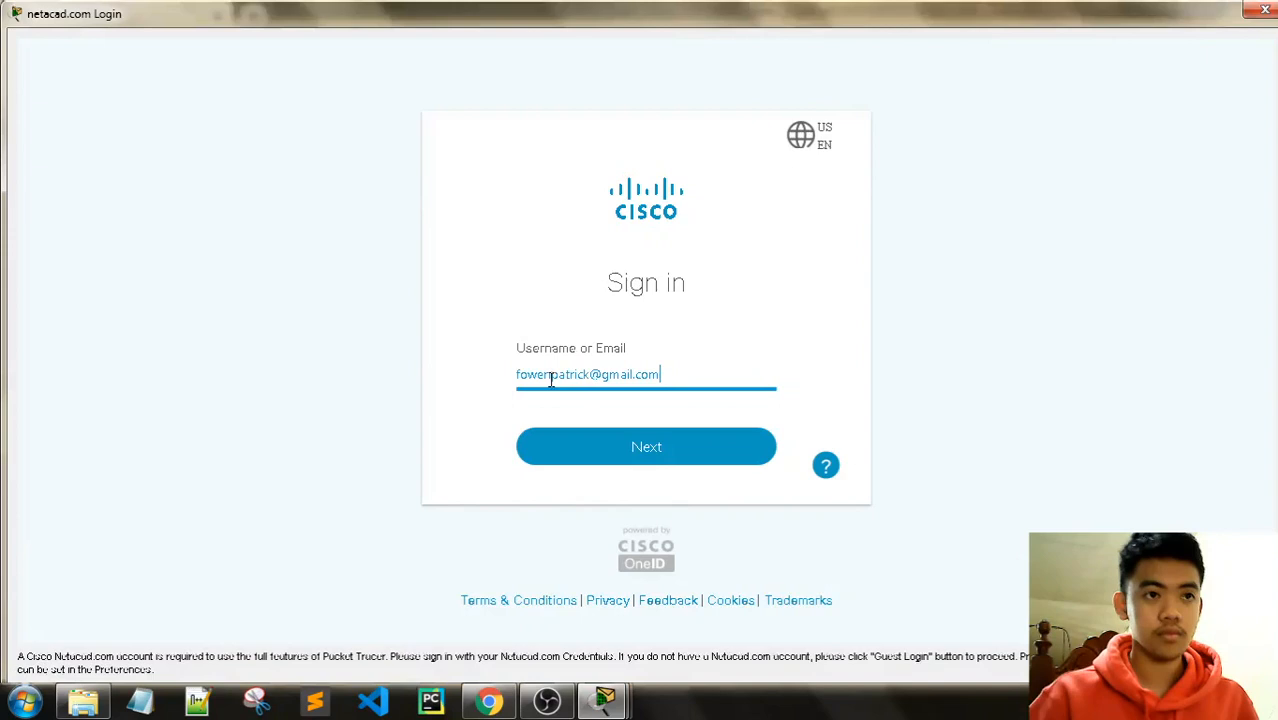
pyautogui.click(670, 443)
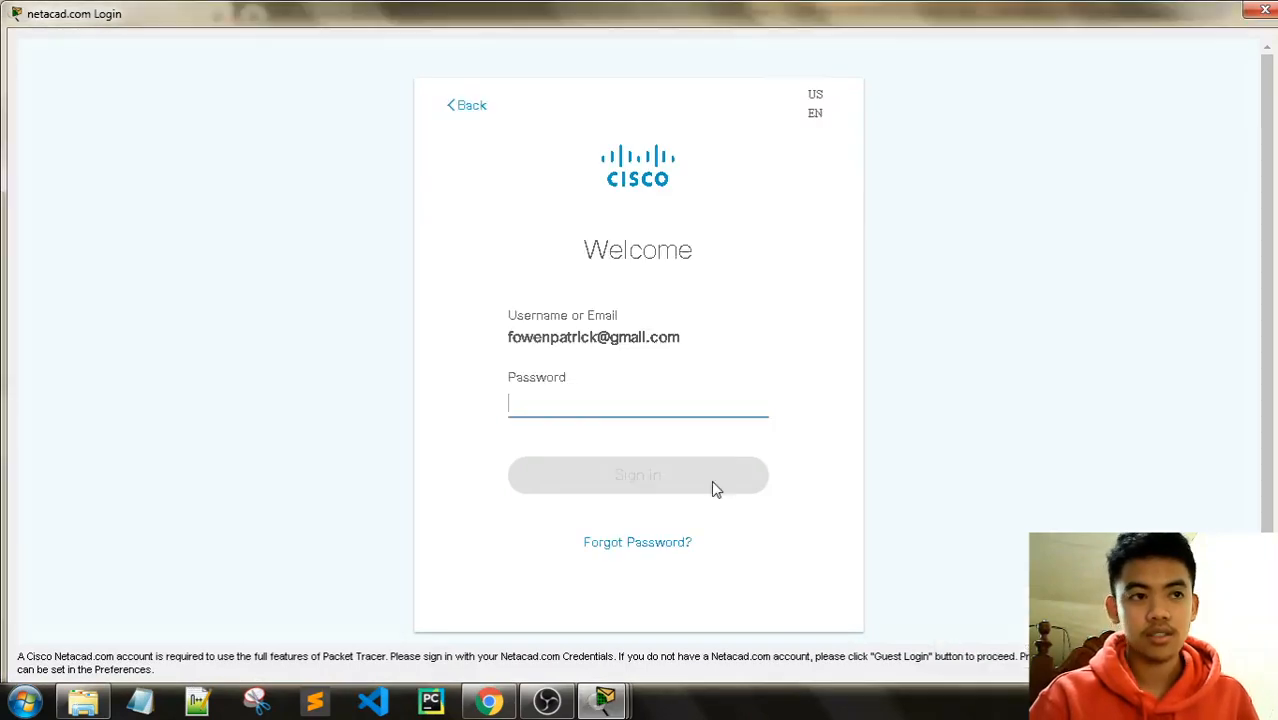
# Step: Submit the account password twice; after it is rejected, return to the SRWE course page in Chrome
pyautogui.write('••••••')
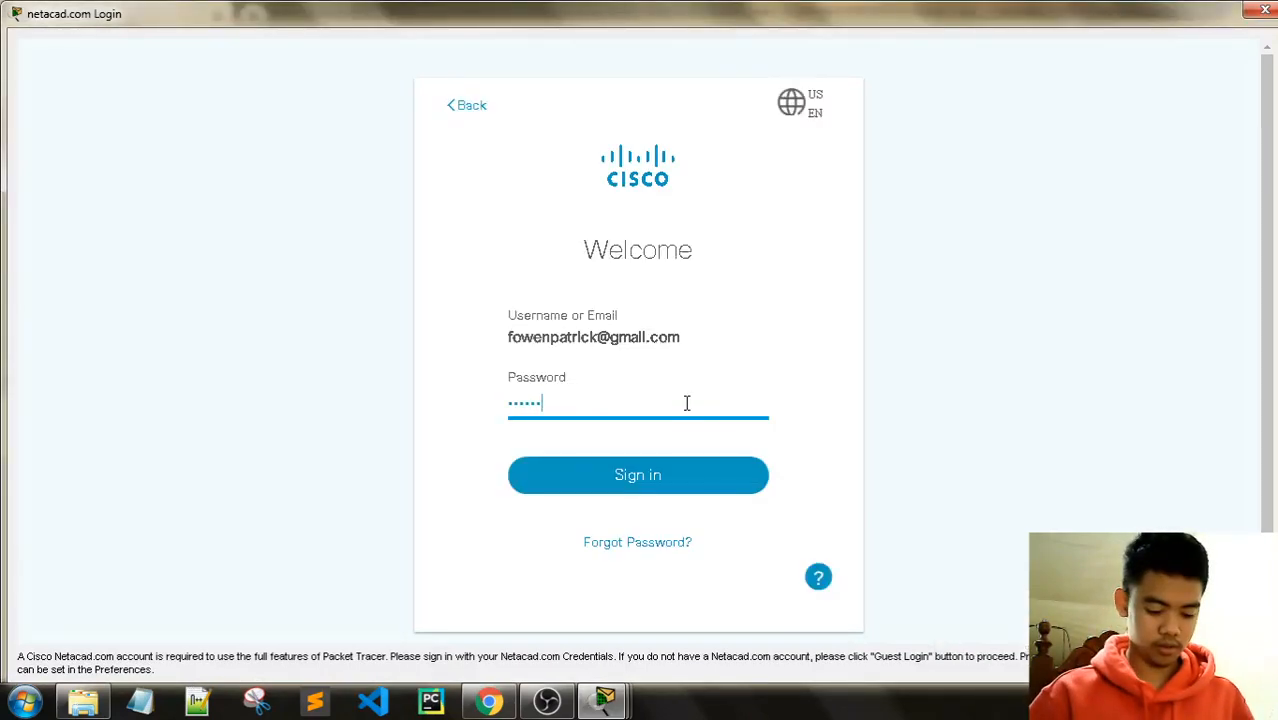
pyautogui.write('••••')
pyautogui.press('Return')
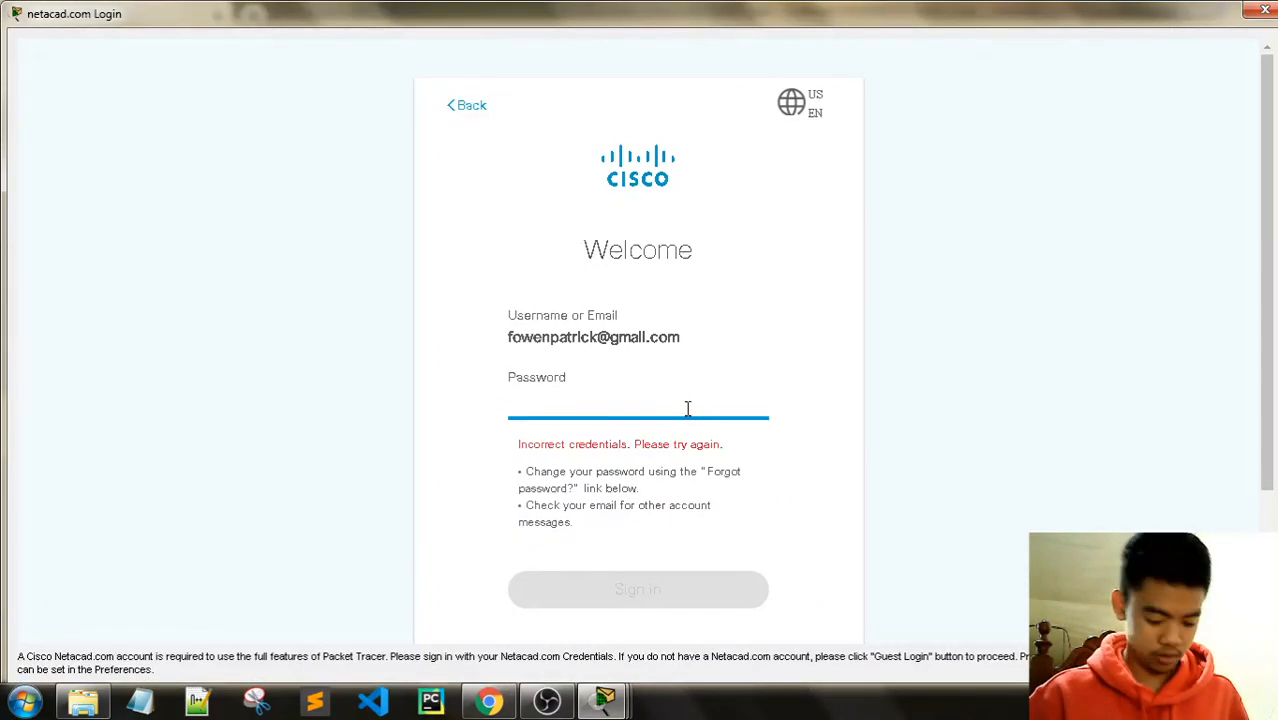
pyautogui.write('•••••••')
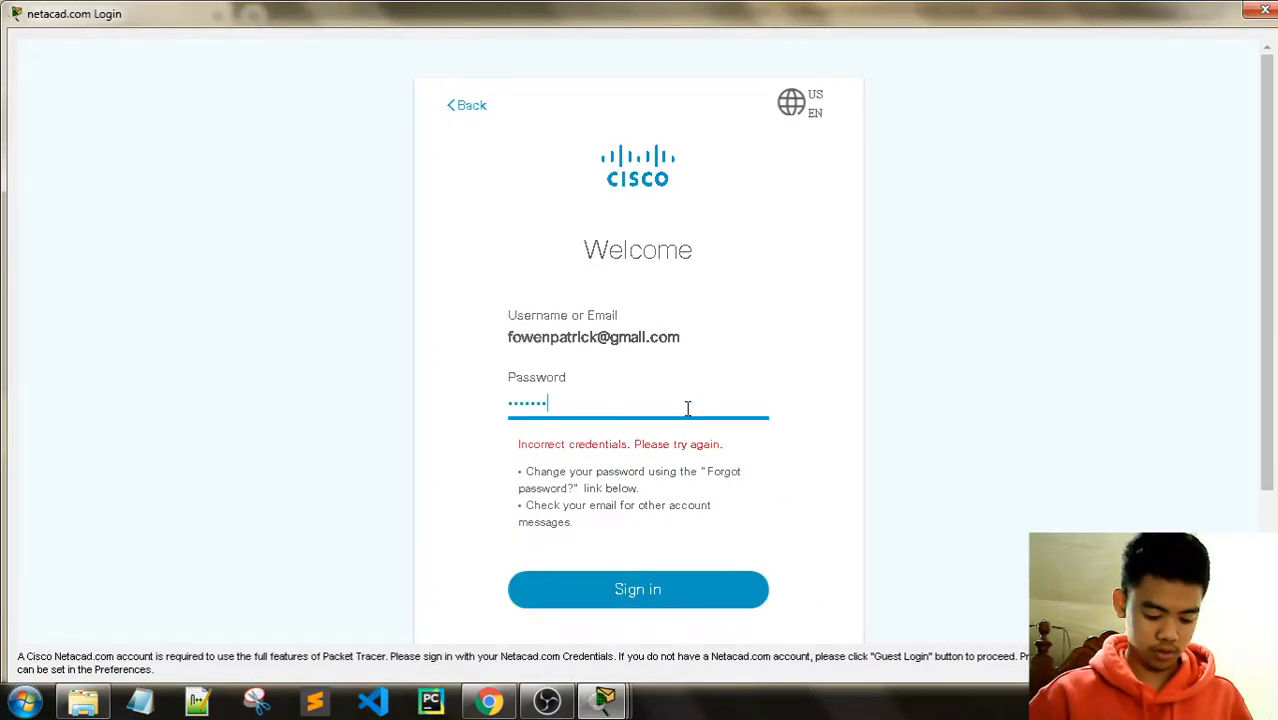
pyautogui.write('••••')
pyautogui.press('Return')
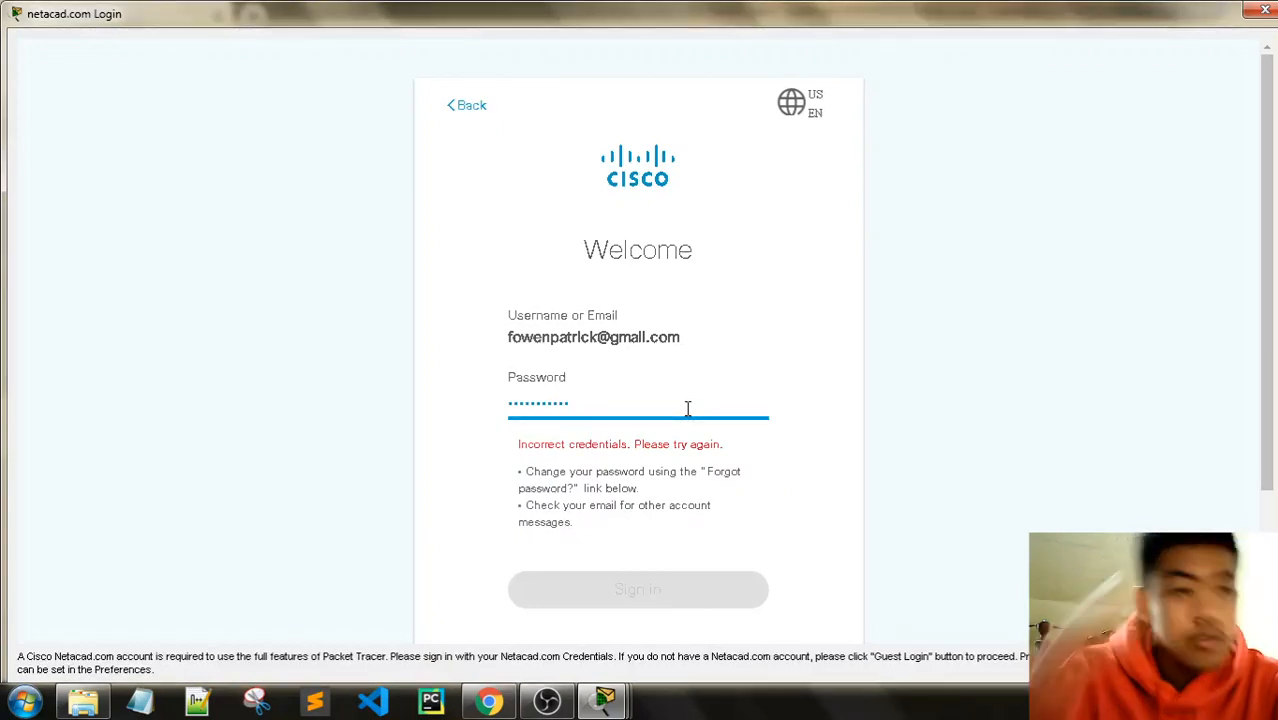
pyautogui.click(588, 705)
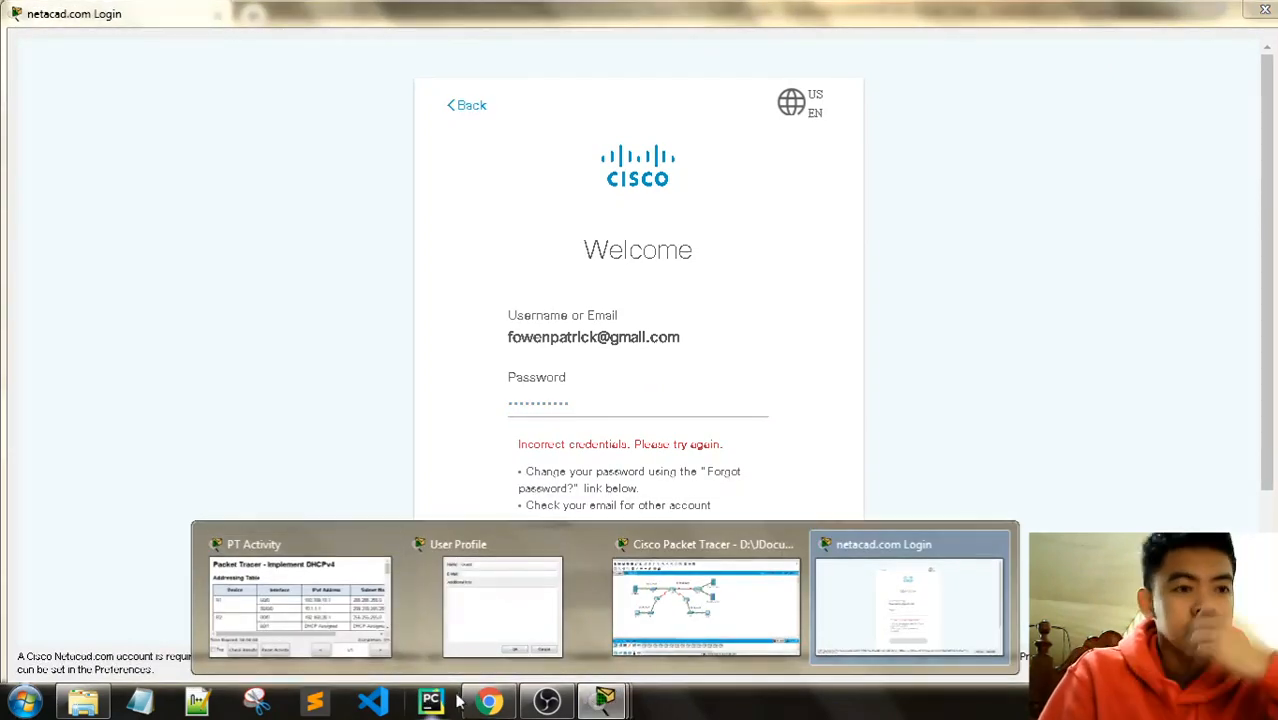
pyautogui.click(489, 703)
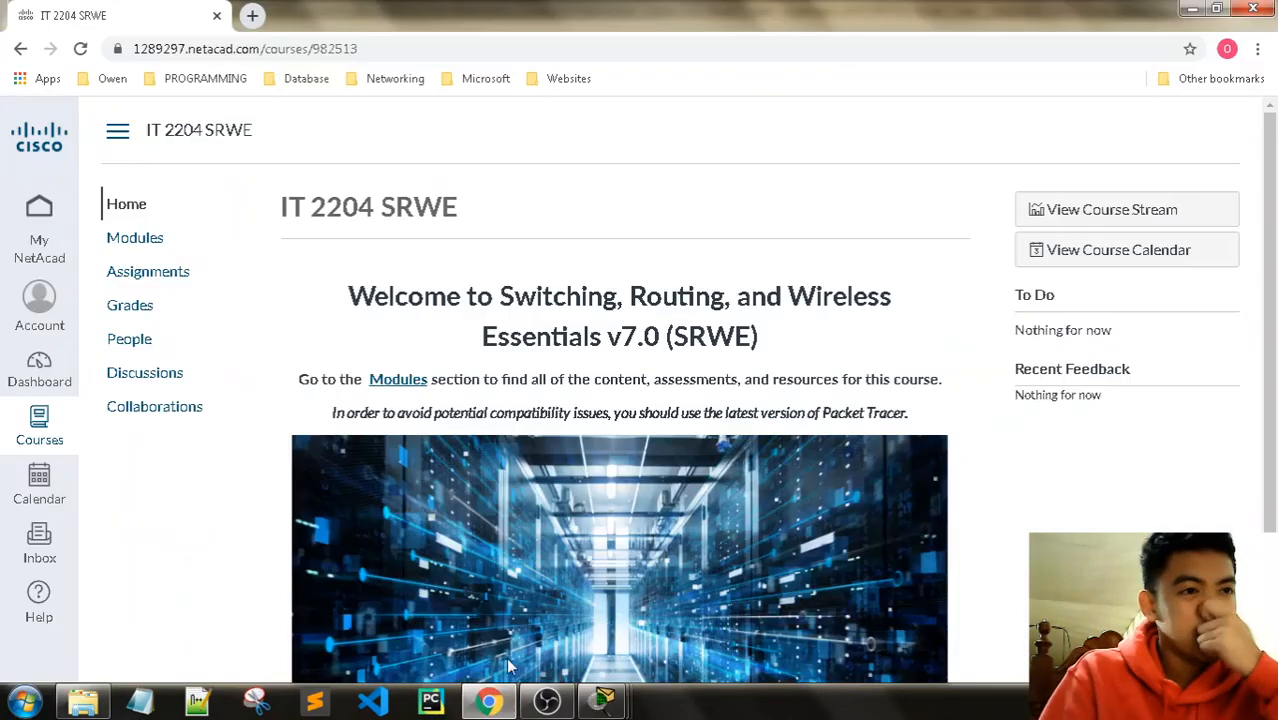
# Step: Open the SRWE course's Modules page, then bring Packet Tracer's netacad.com Login window back
pyautogui.click(417, 385)
pyautogui.click(606, 705)
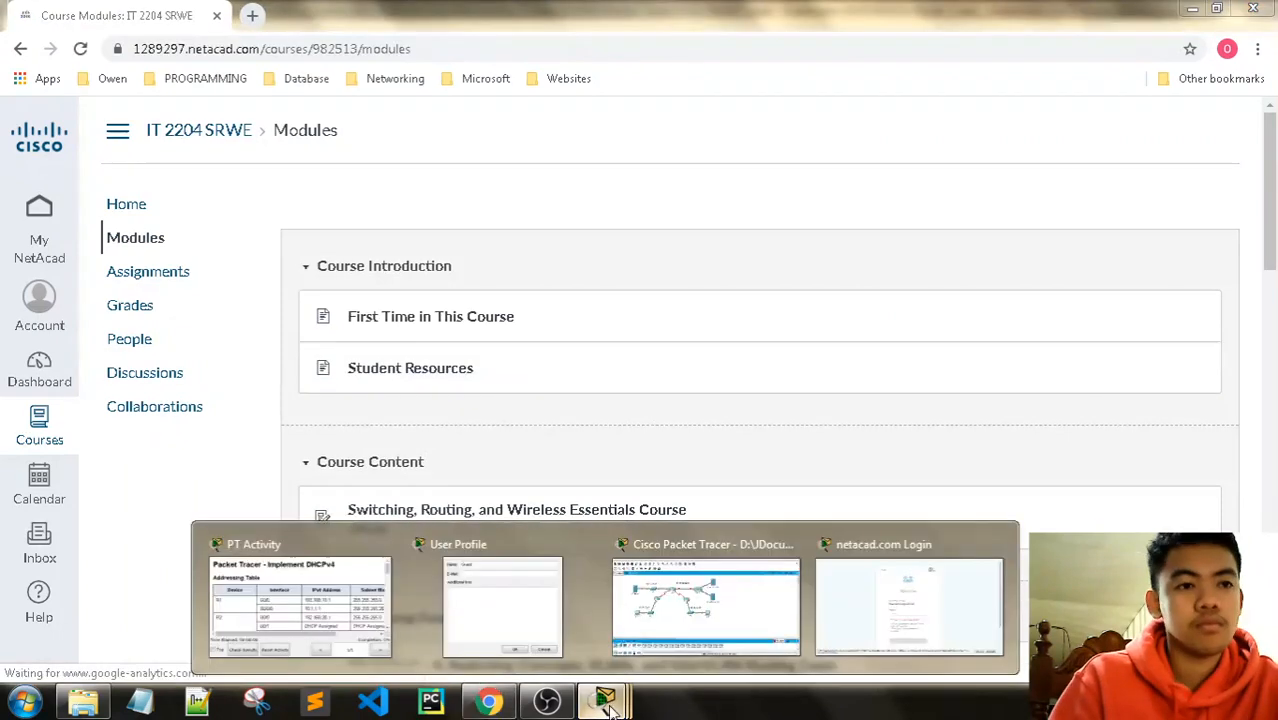
pyautogui.click(890, 598)
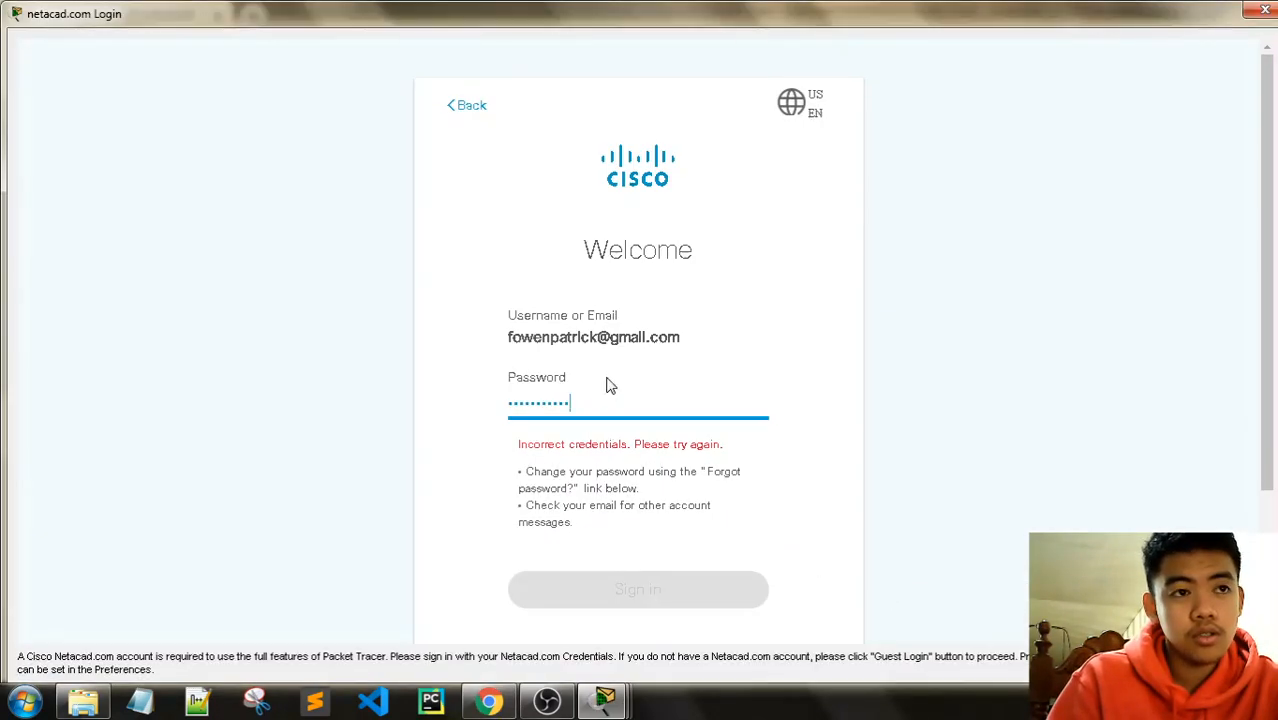
# Step: Retry the NetAcad sign-in from the username step with the account e-mail and password
pyautogui.click(470, 110)
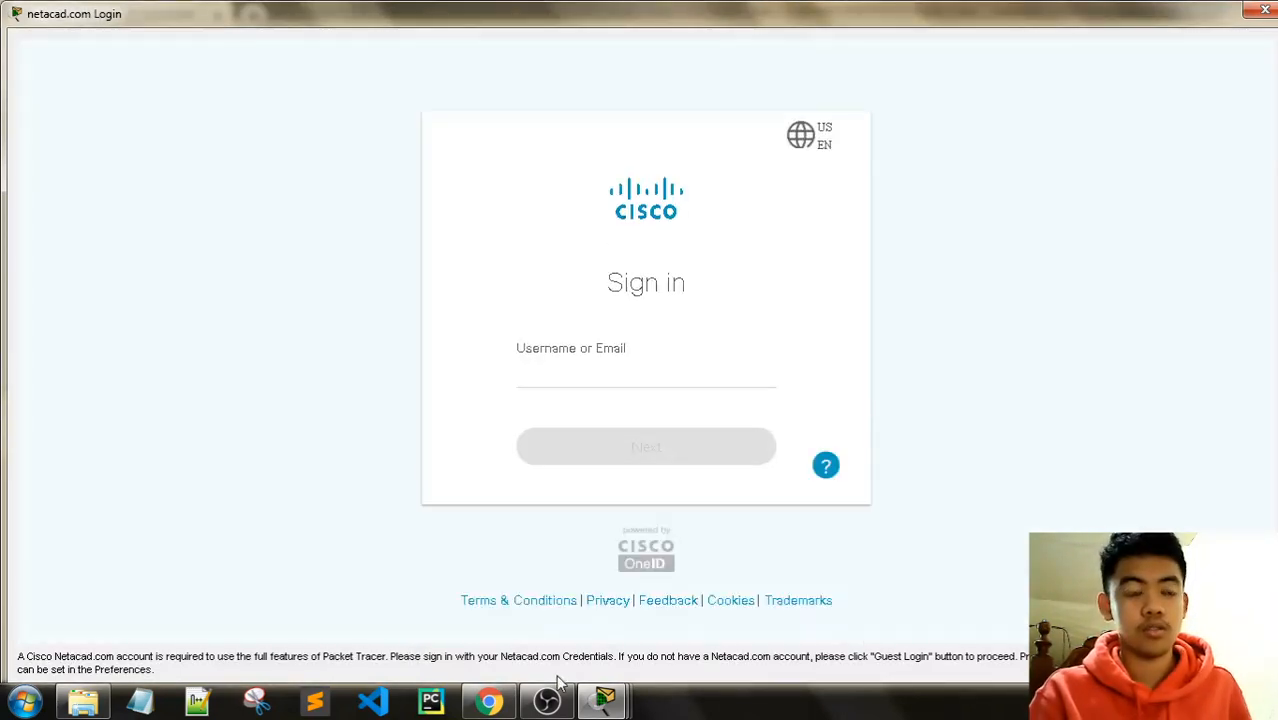
pyautogui.click(616, 378)
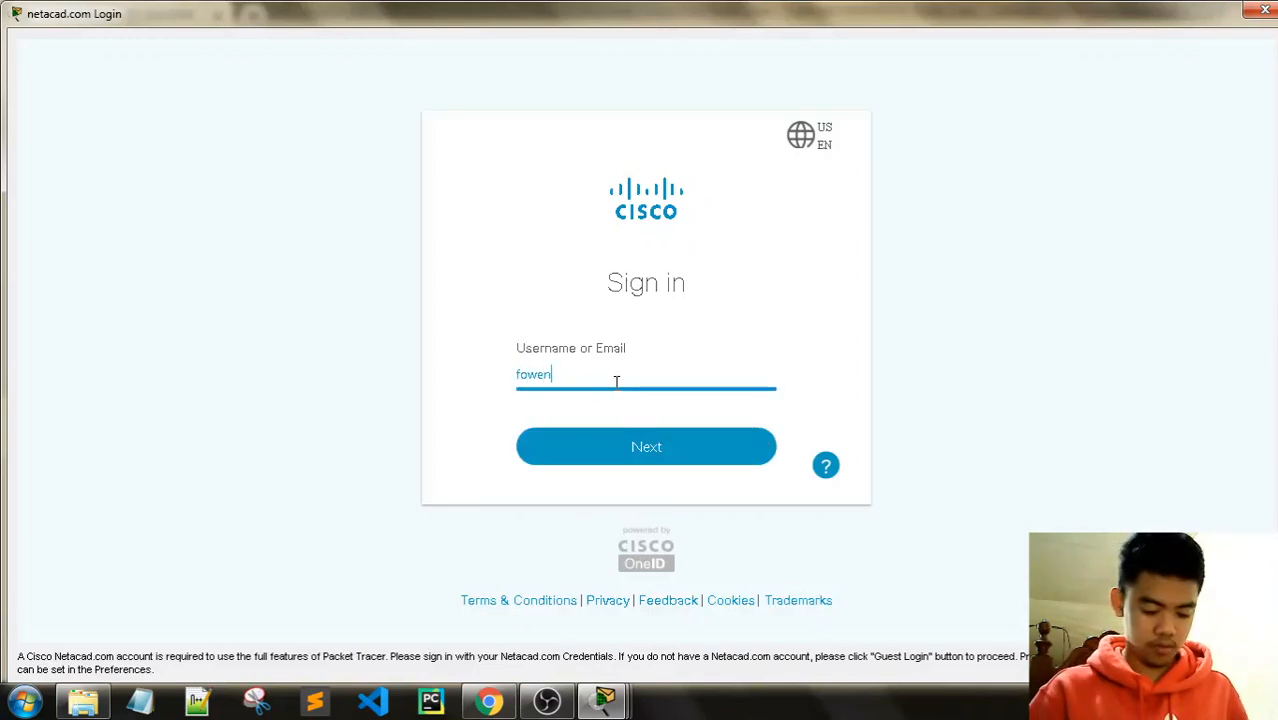
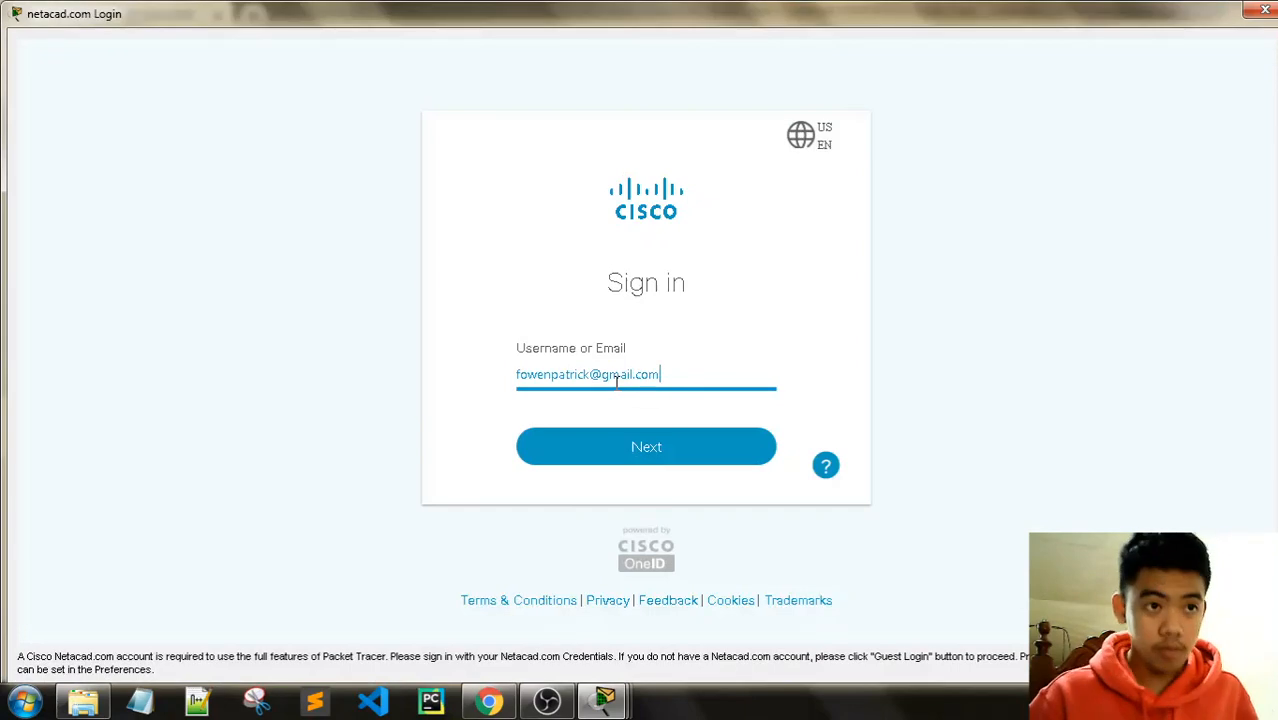
pyautogui.click(648, 448)
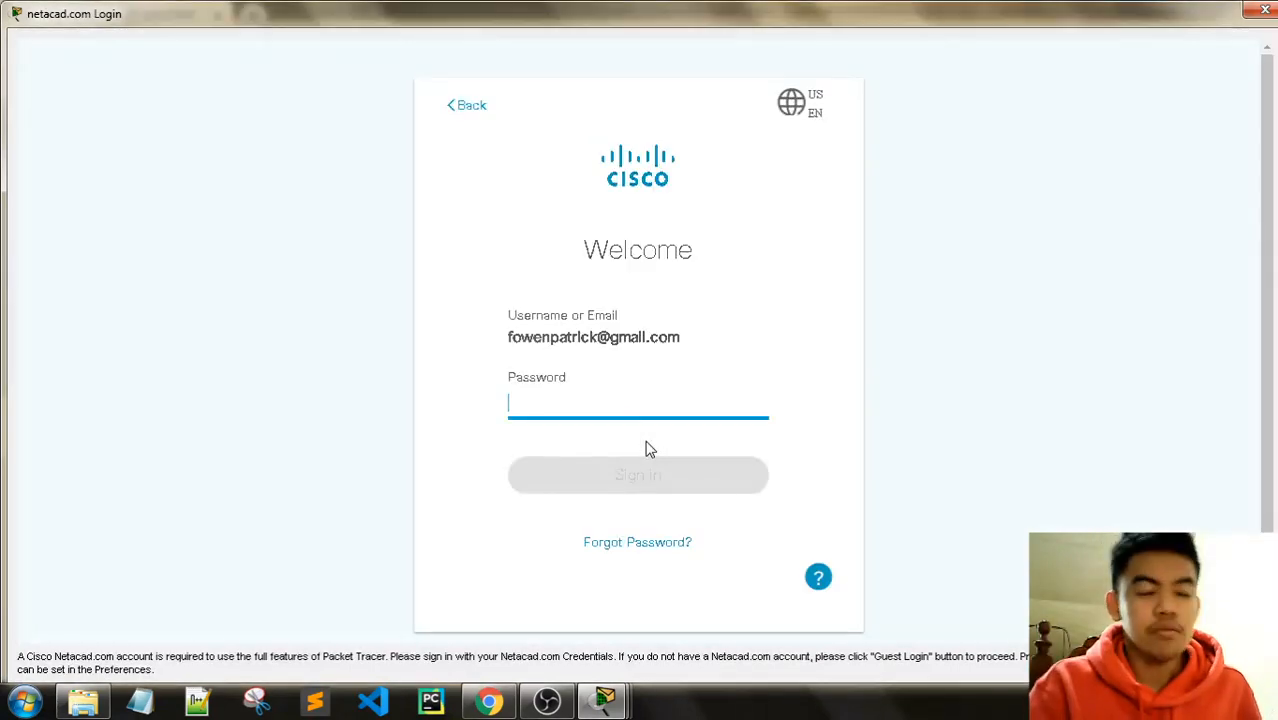
pyautogui.write('**********')
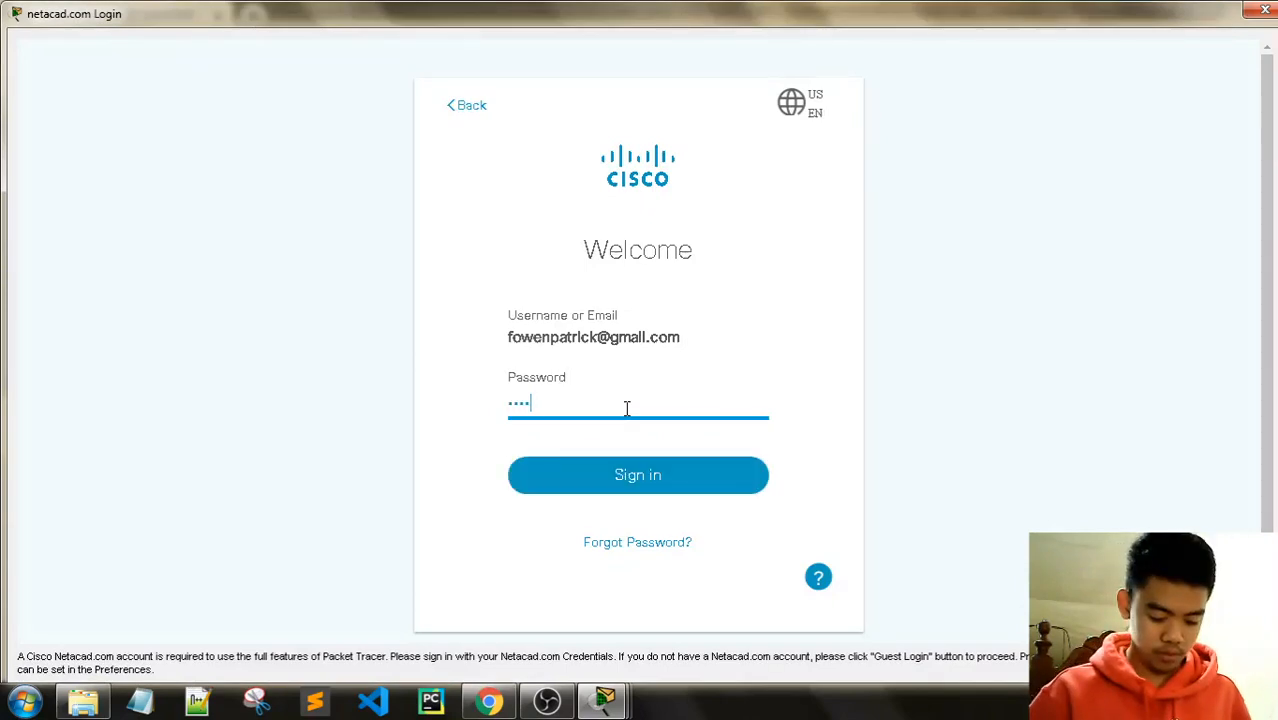
pyautogui.press('Return')
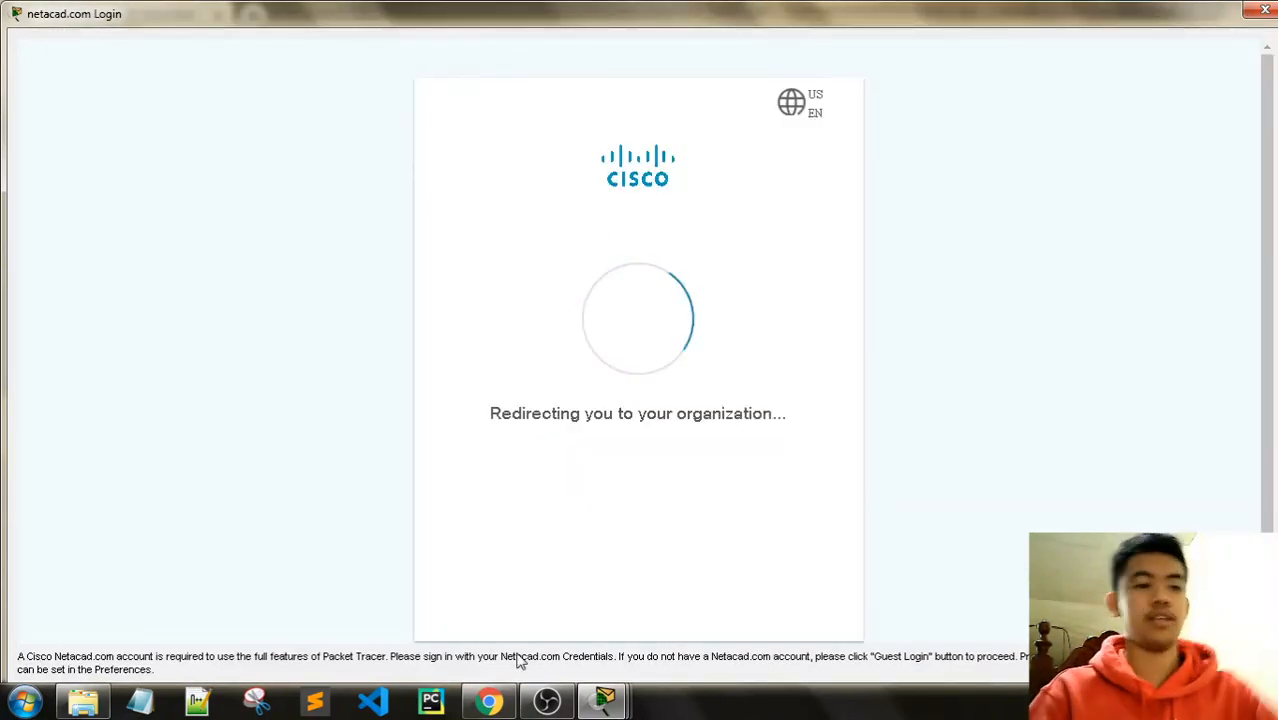
# Step: Glance over the SRWE Modules page in Chrome, then minimize it to return to Packet Tracer
pyautogui.click(489, 702)
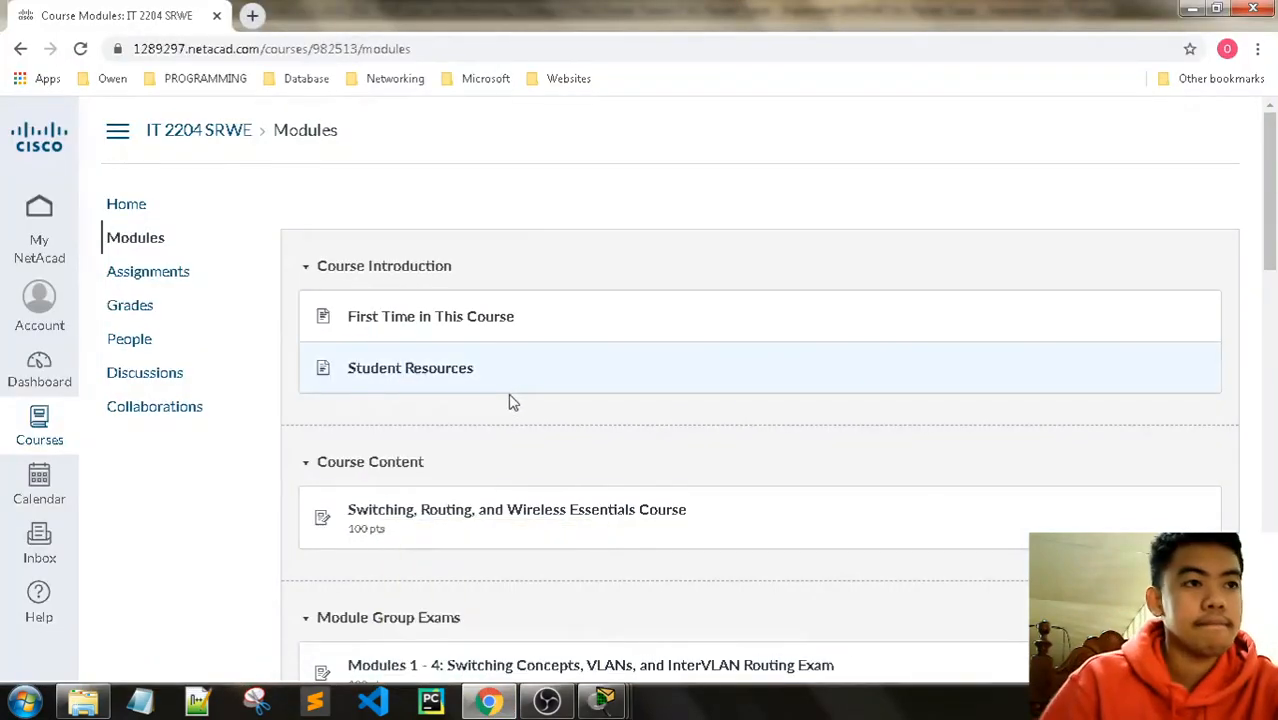
pyautogui.scroll(-2, 510, 400)
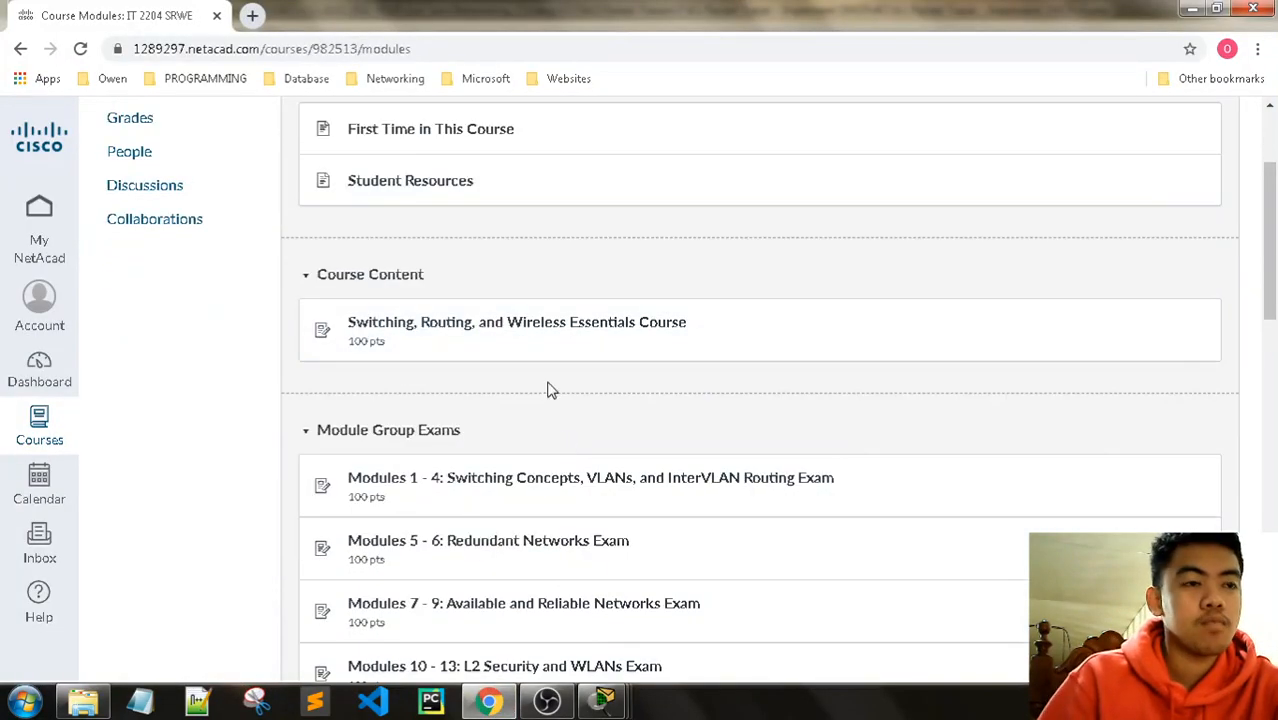
pyautogui.click(500, 703)
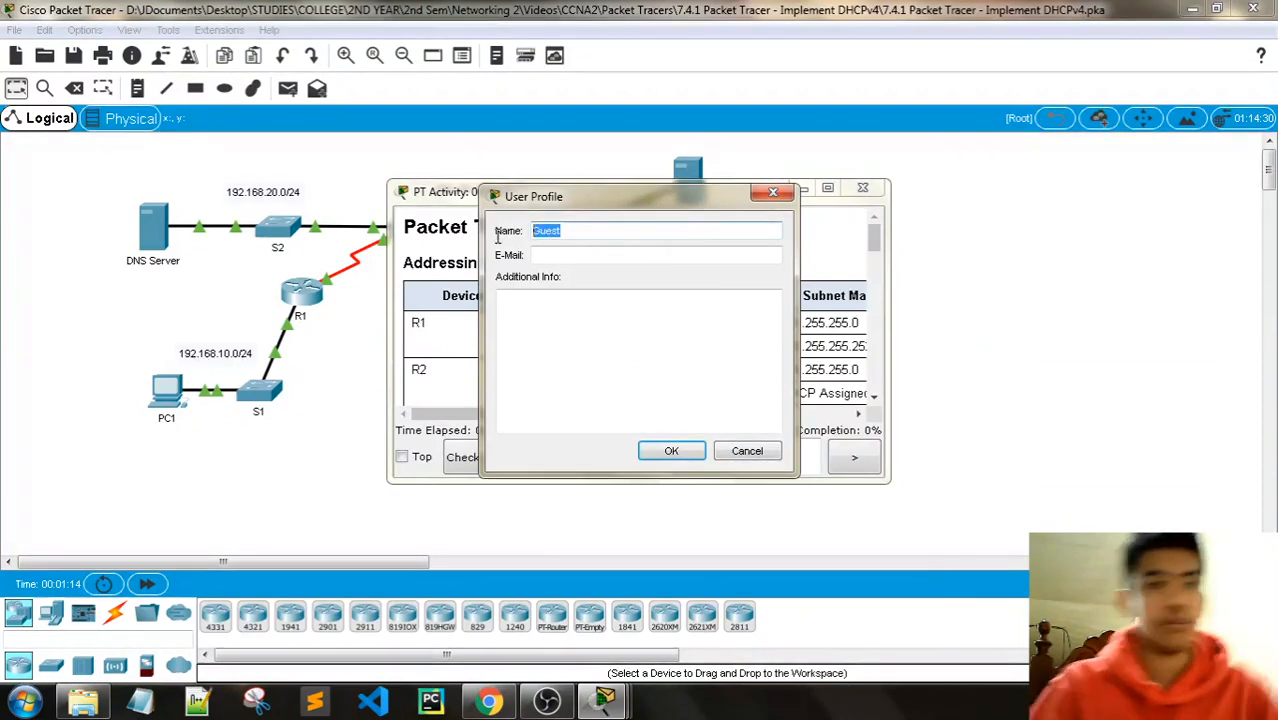
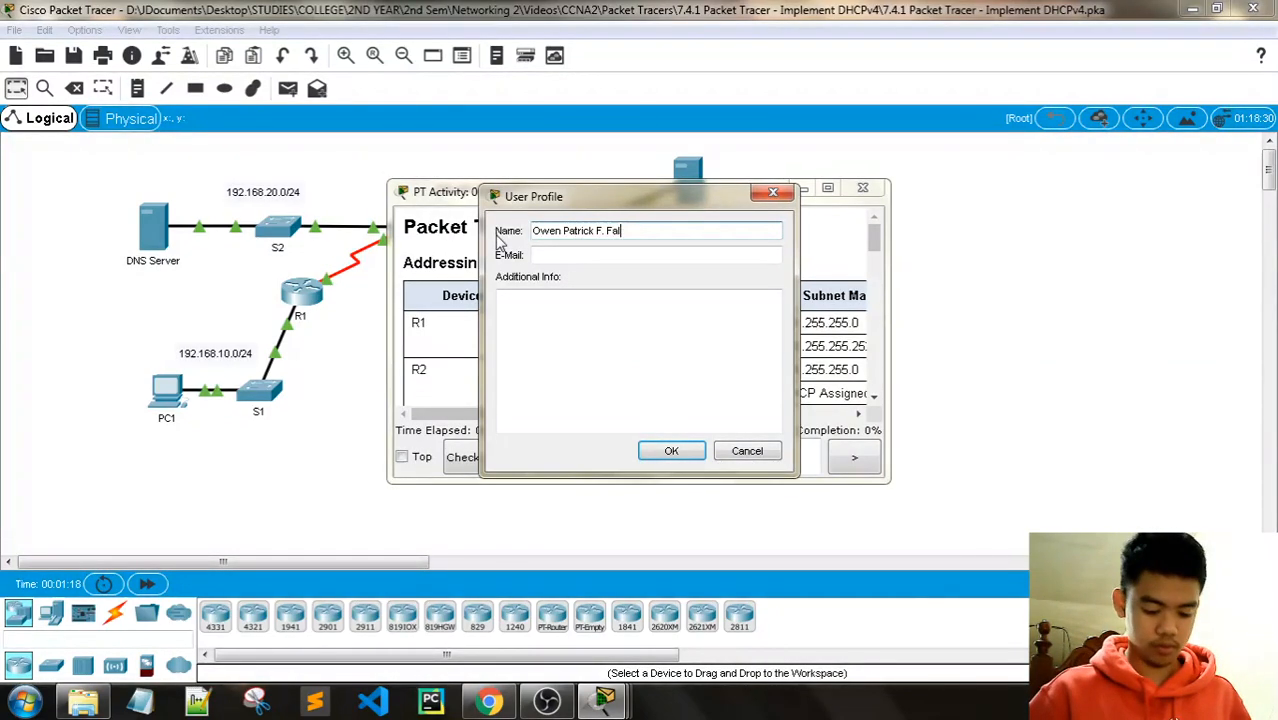
# Step: Fill the User Profile with the student's full name and e-mail, confirm, and agree to reset the activity
pyautogui.click(635, 259)
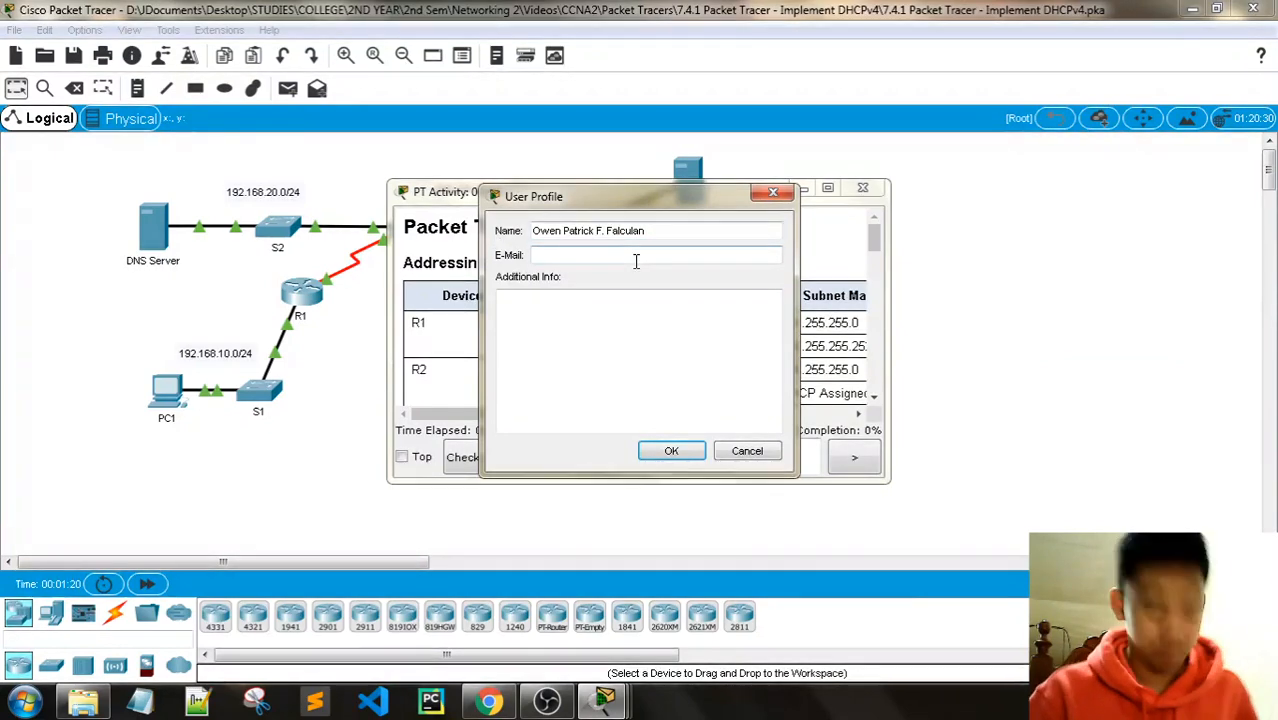
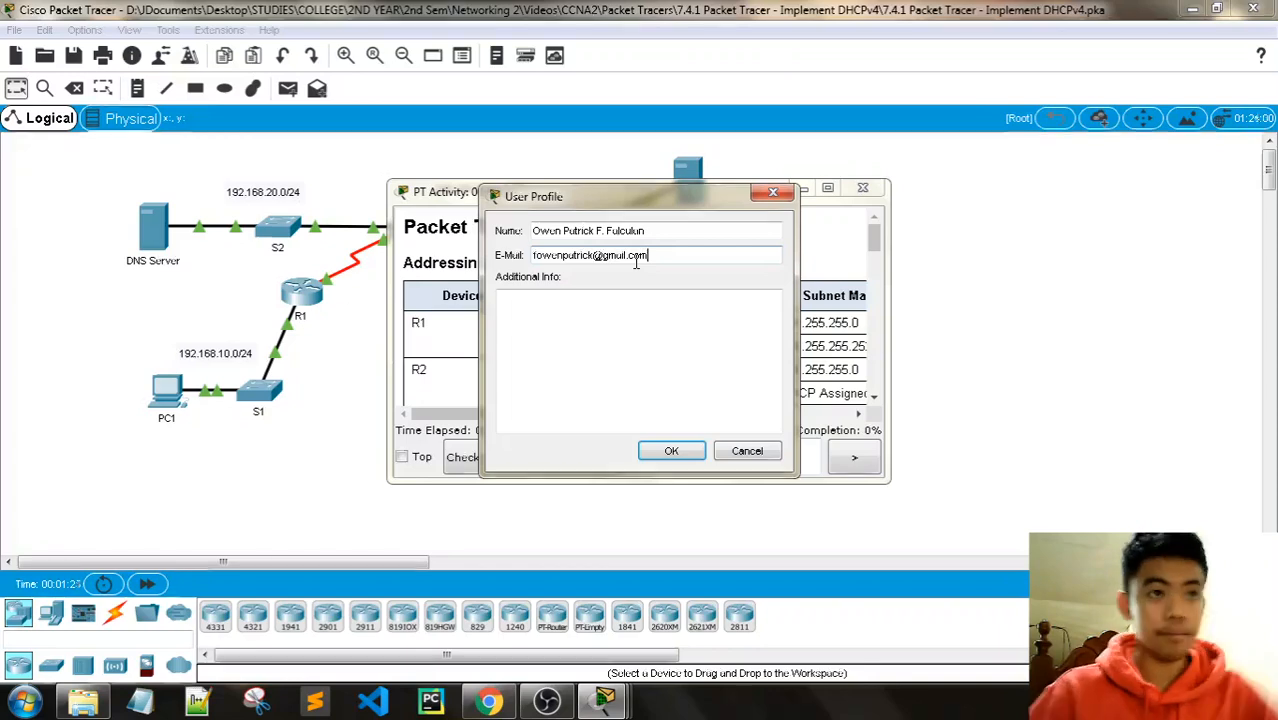
pyautogui.click(672, 453)
pyautogui.click(678, 364)
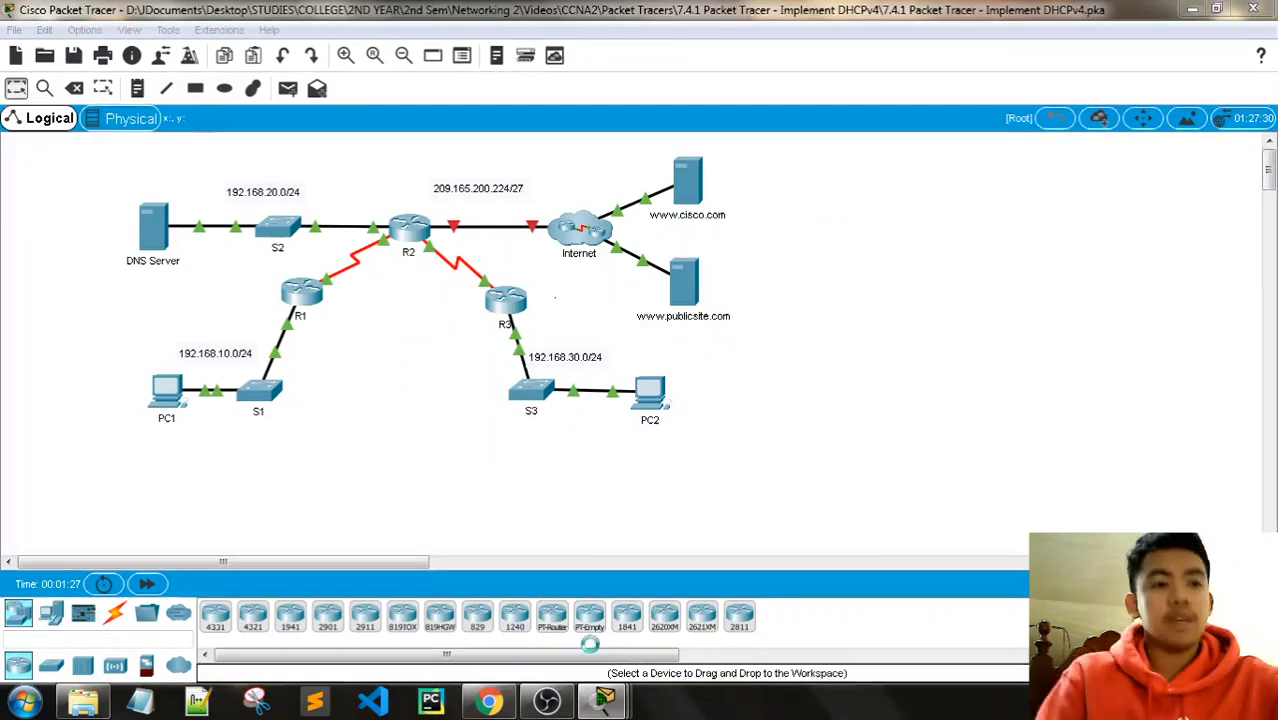
# Step: Move the activity instructions to the top-right, widen them, and adjust the topology zoom
pyautogui.moveTo(604, 700)
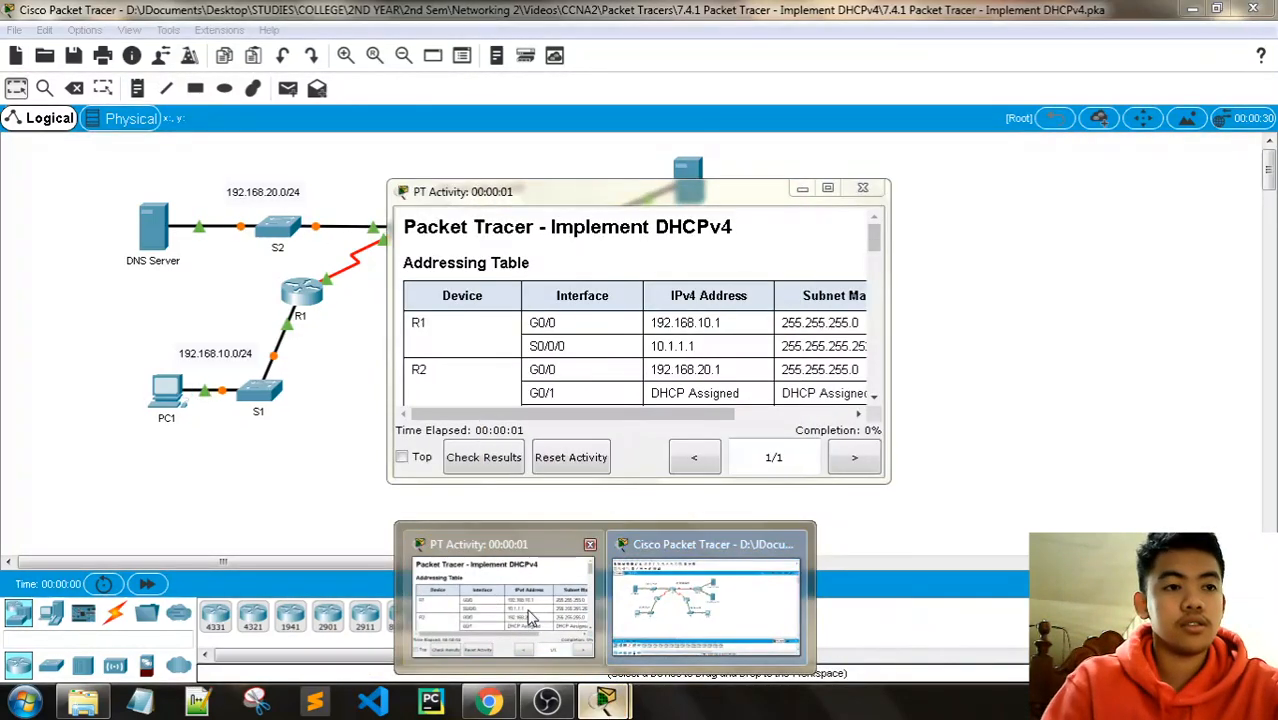
pyautogui.moveTo(641, 200); pyautogui.dragTo(1026, 21)
pyautogui.moveTo(768, 150); pyautogui.dragTo(750, 150)
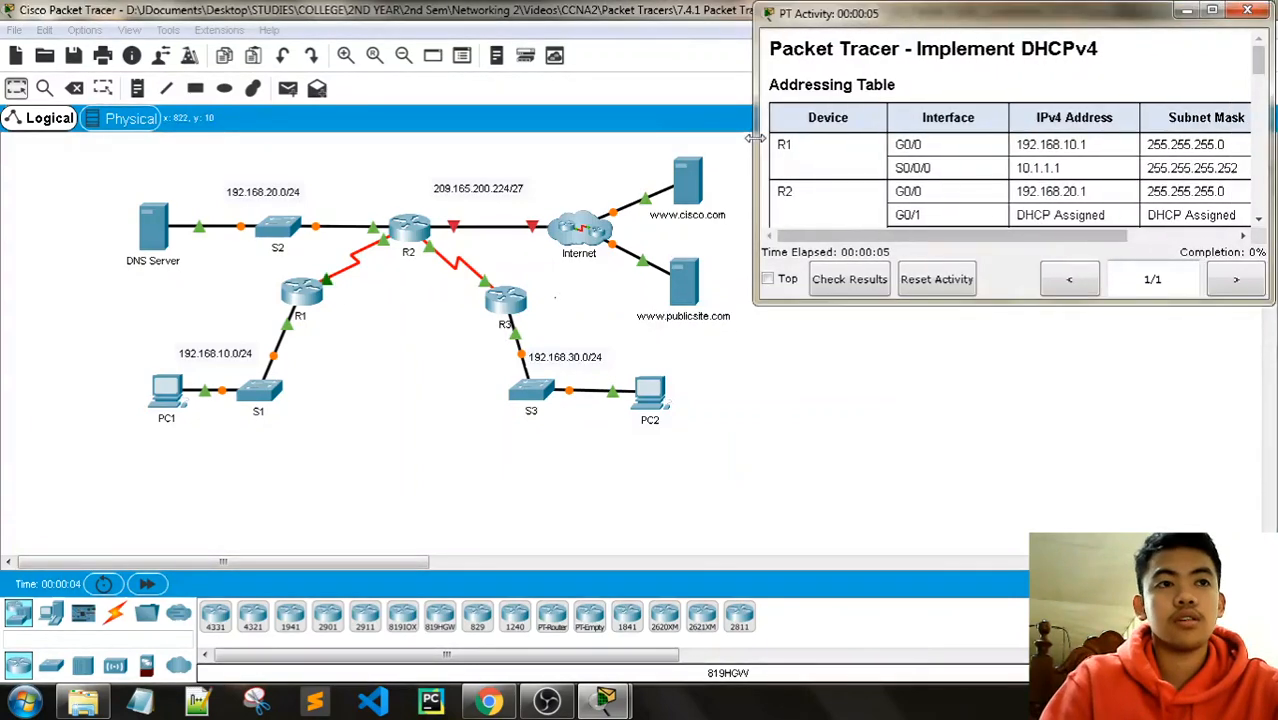
pyautogui.click(404, 56)
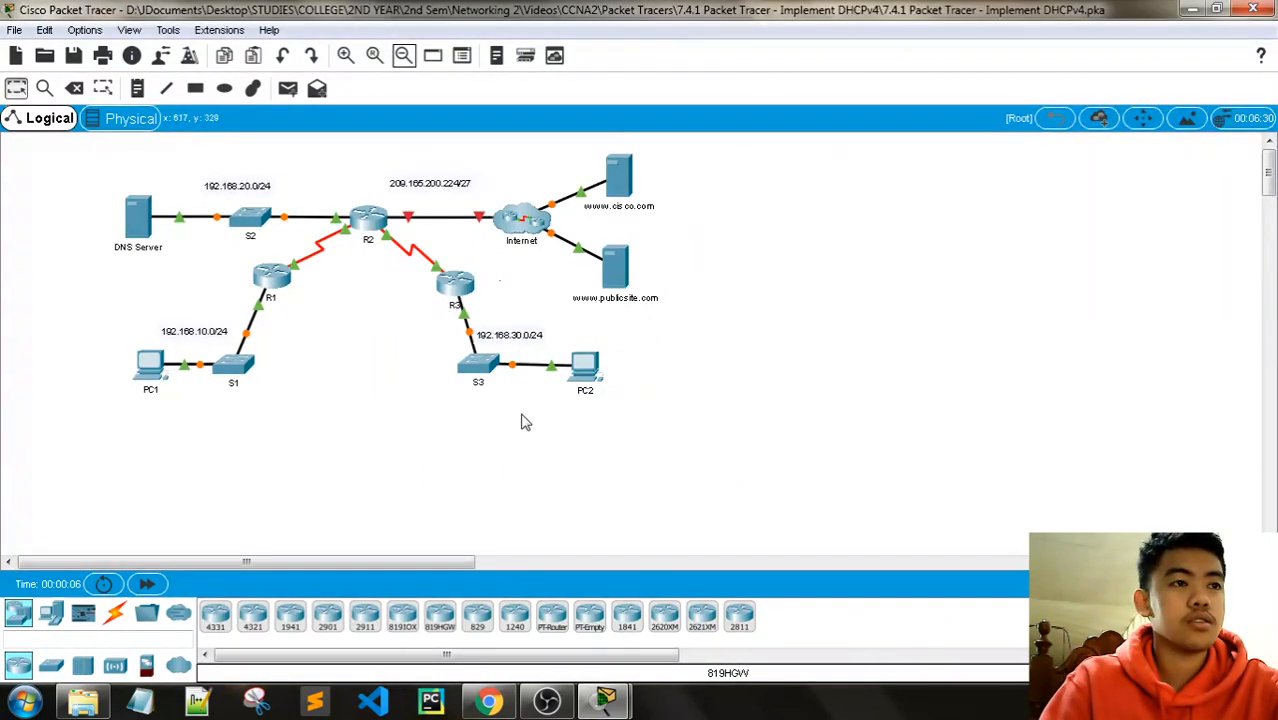
pyautogui.moveTo(290, 558); pyautogui.dragTo(328, 560)
pyautogui.click(341, 63)
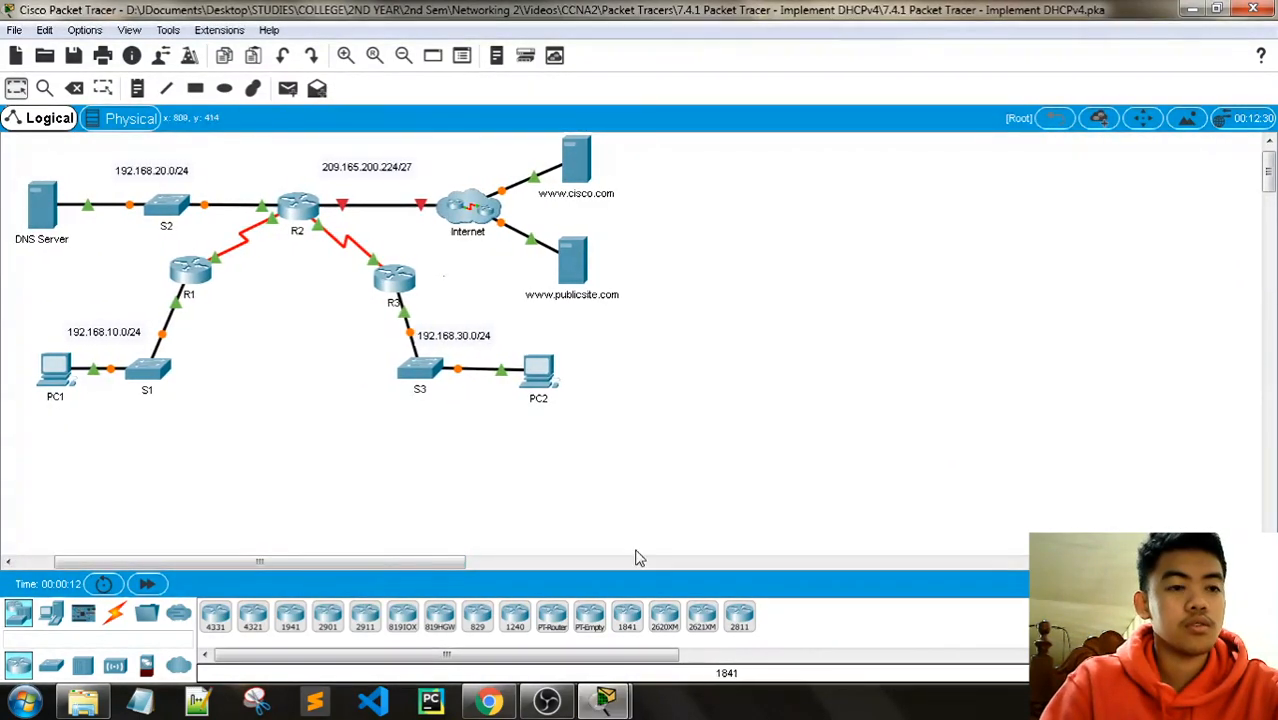
# Step: Enlarge the instructions to show the Default Gateway column and scroll through the addressing table
pyautogui.moveTo(605, 700)
pyautogui.click(490, 612)
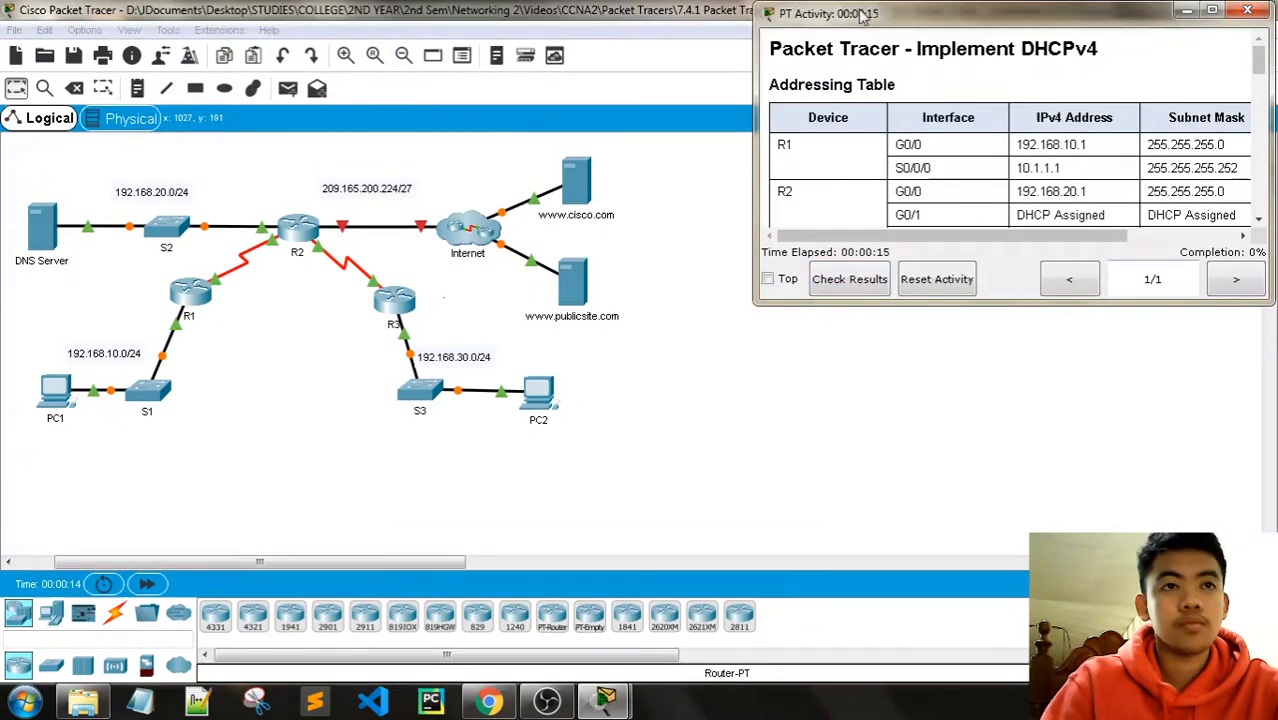
pyautogui.moveTo(755, 98); pyautogui.dragTo(638, 98)
pyautogui.moveTo(934, 306); pyautogui.dragTo(972, 372)
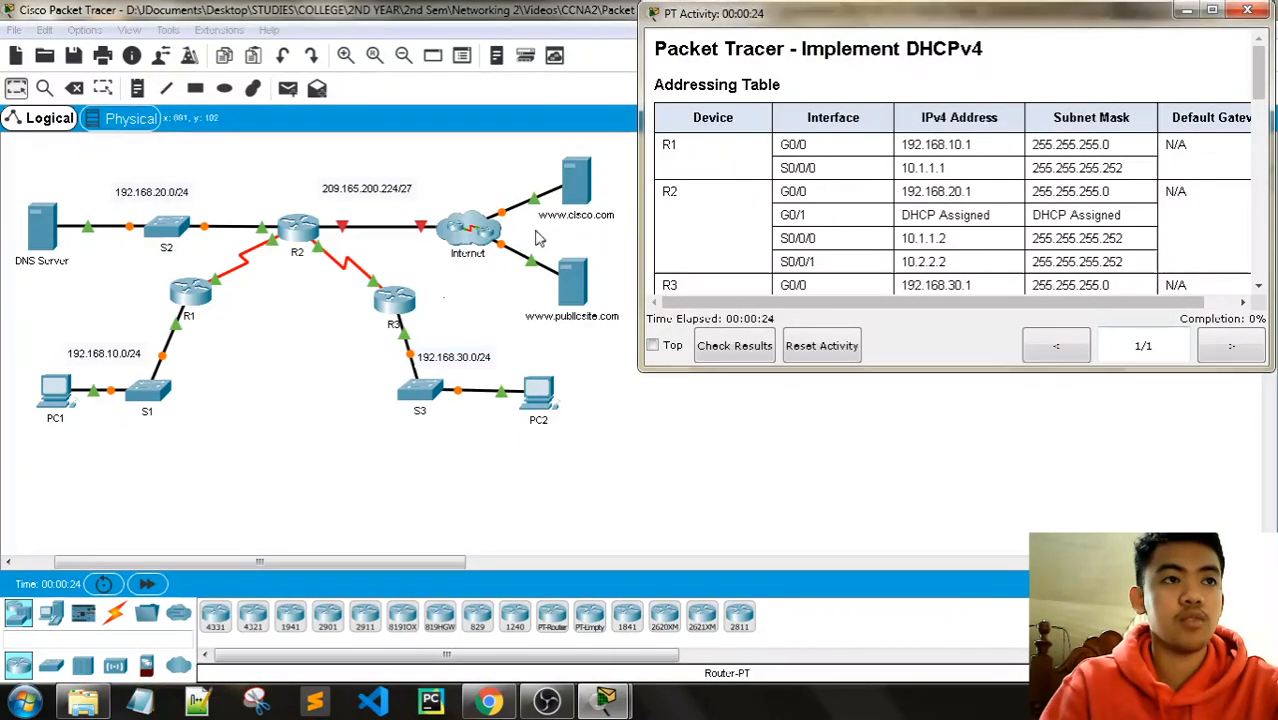
pyautogui.scroll(-2, 842, 190)
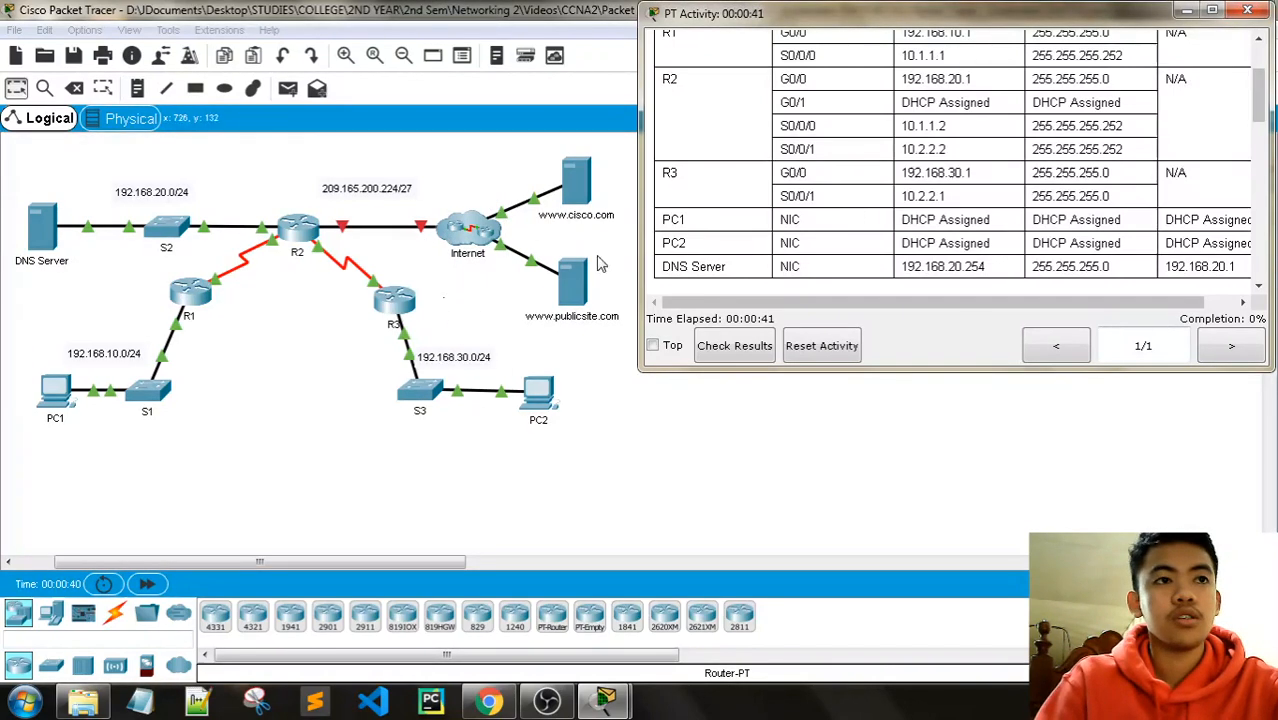
pyautogui.scroll(-3, 995, 200)
pyautogui.scroll(8, 995, 200)
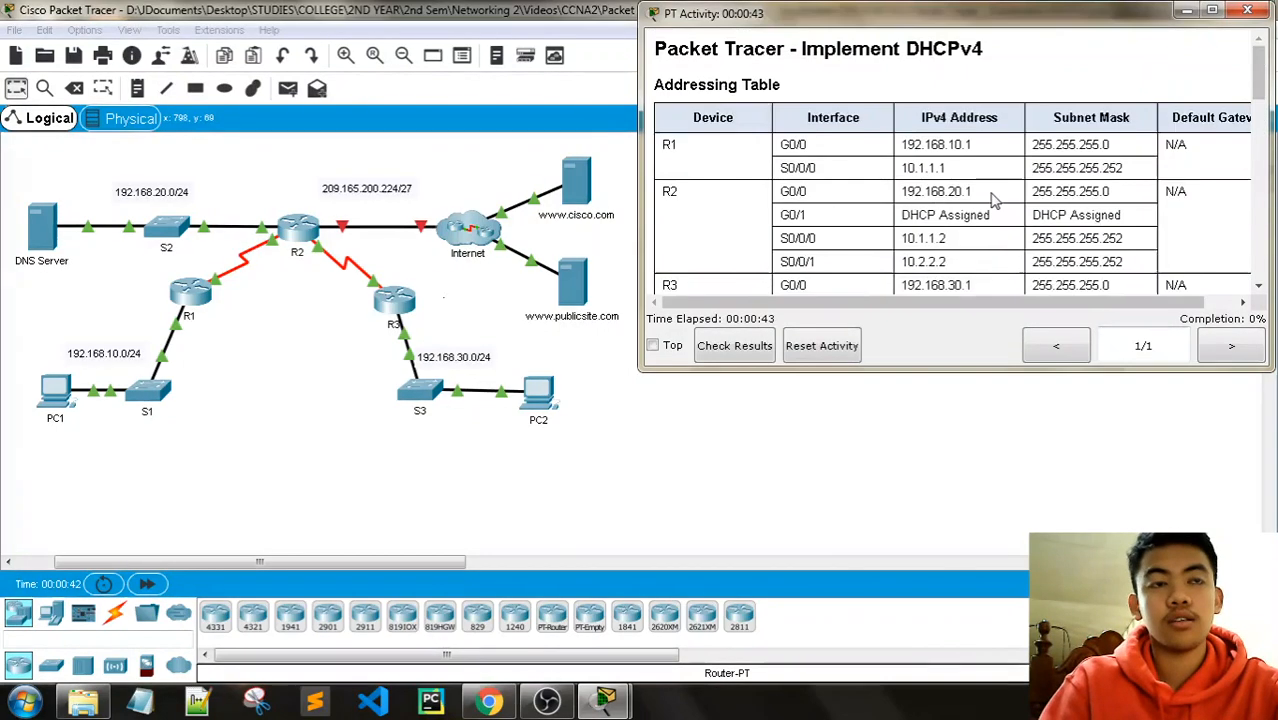
pyautogui.scroll(-3, 995, 200)
pyautogui.scroll(2, 960, 170)
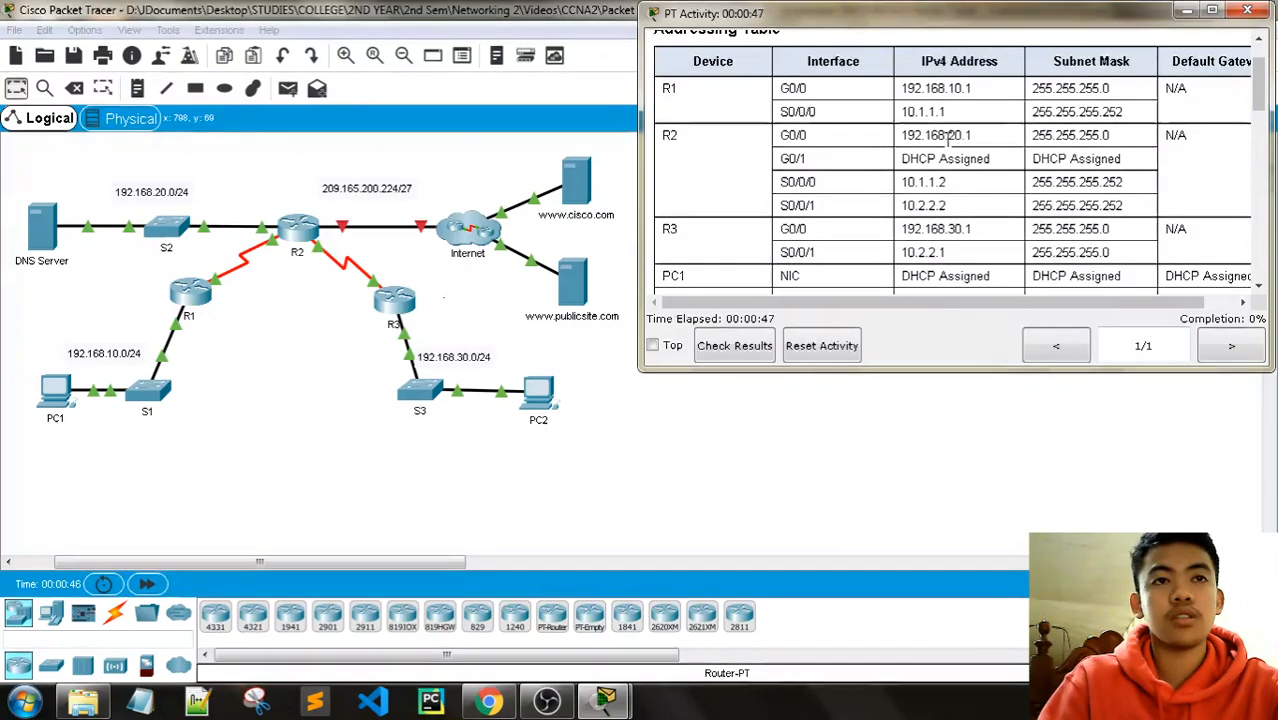
pyautogui.scroll(2, 975, 170)
pyautogui.scroll(-2, 905, 175)
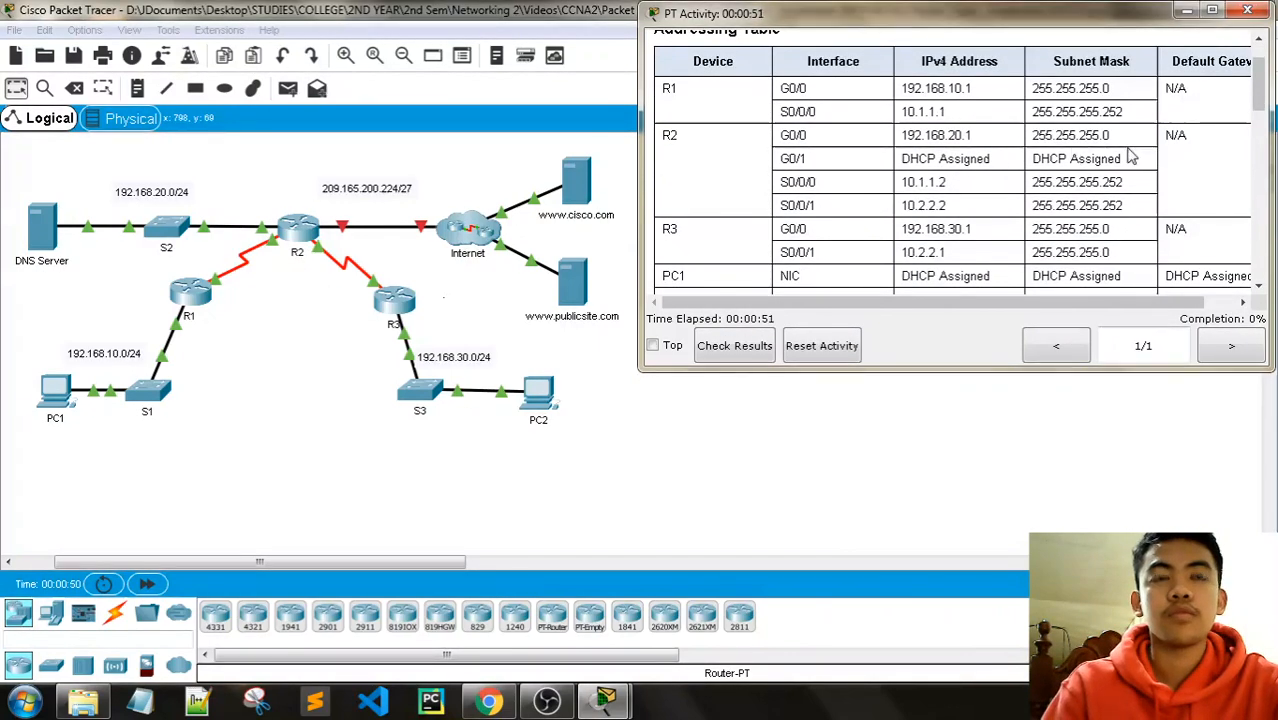
pyautogui.scroll(-3, 1128, 157)
pyautogui.scroll(-3, 1131, 158)
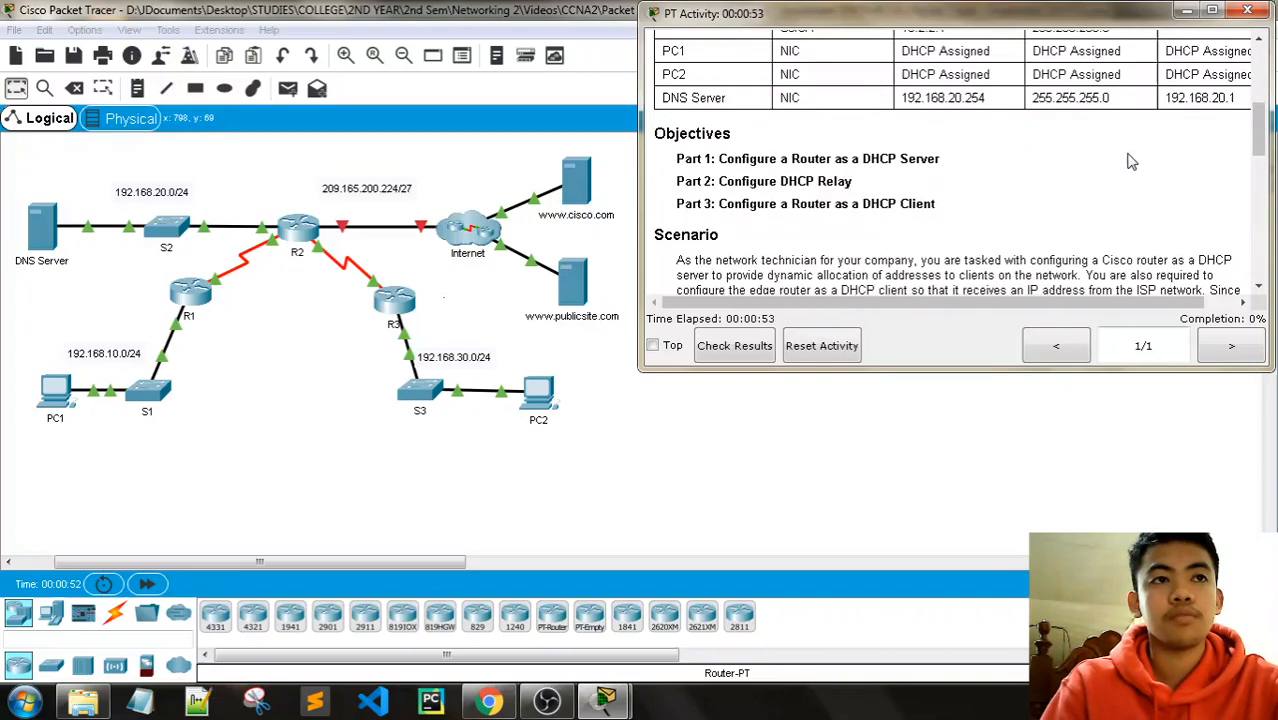
pyautogui.scroll(6, 1131, 161)
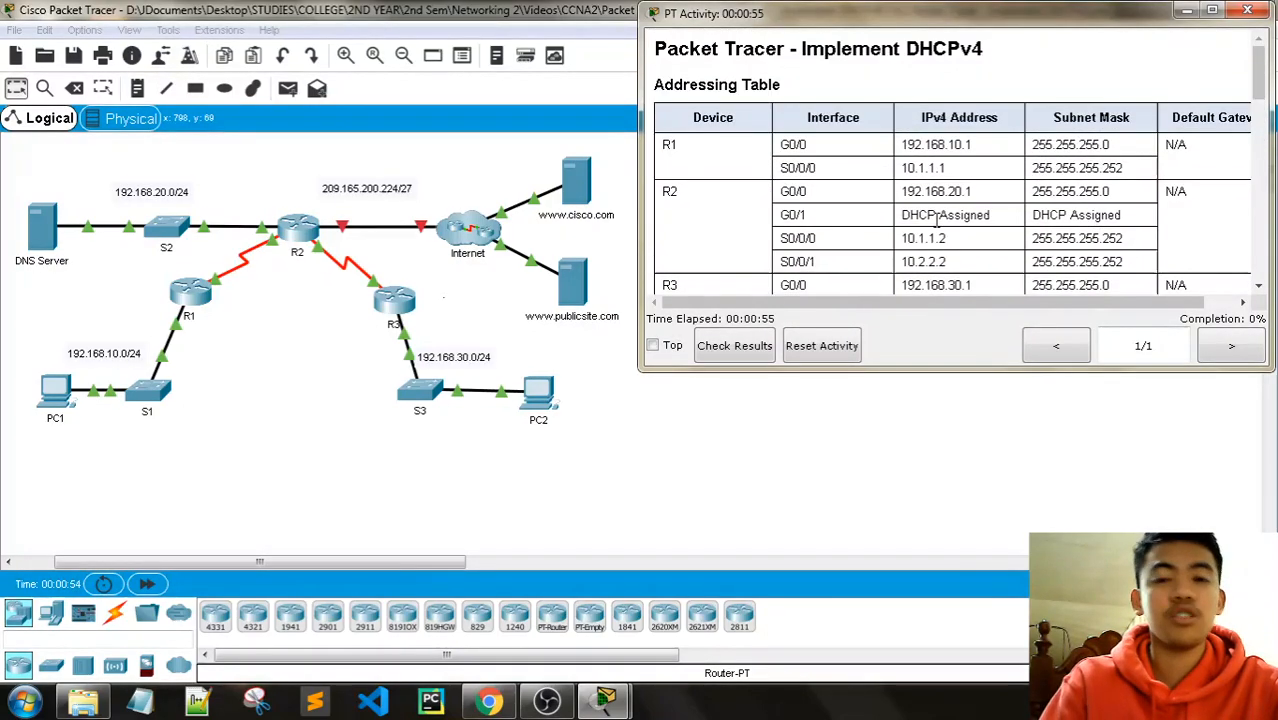
pyautogui.scroll(-3, 937, 222)
pyautogui.scroll(3, 935, 218)
pyautogui.scroll(-3, 925, 215)
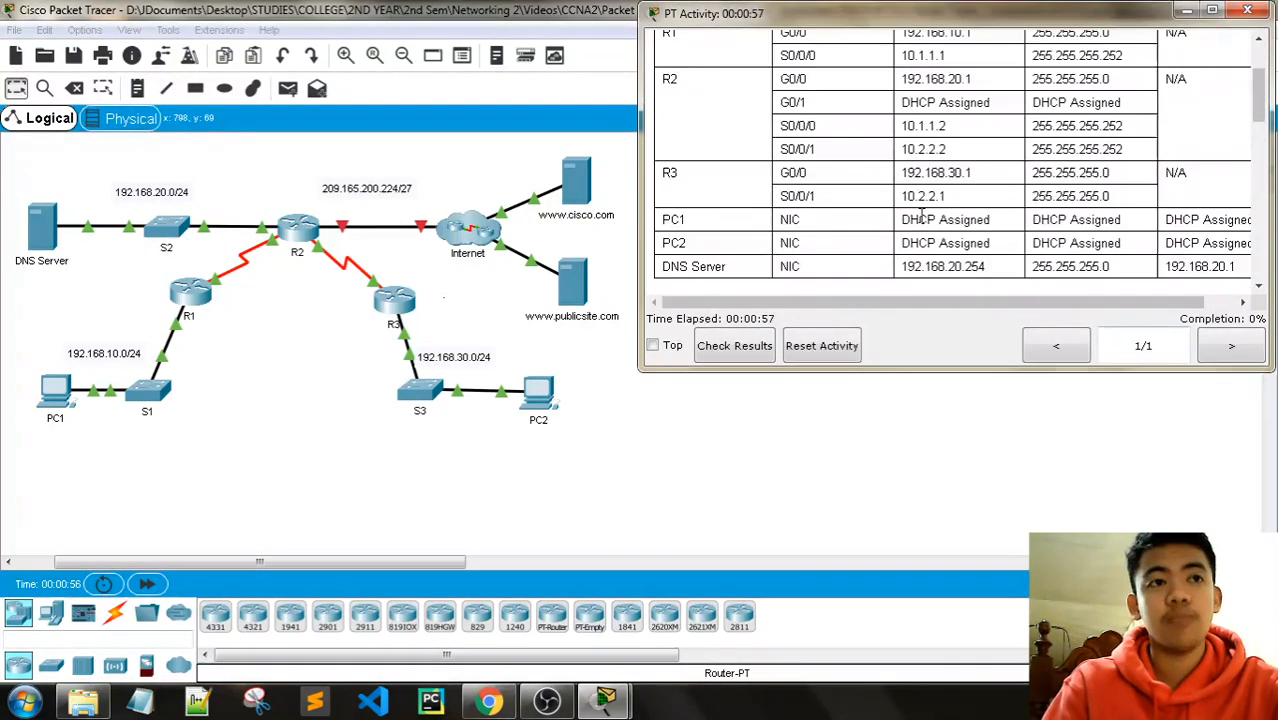
pyautogui.scroll(-3, 921, 215)
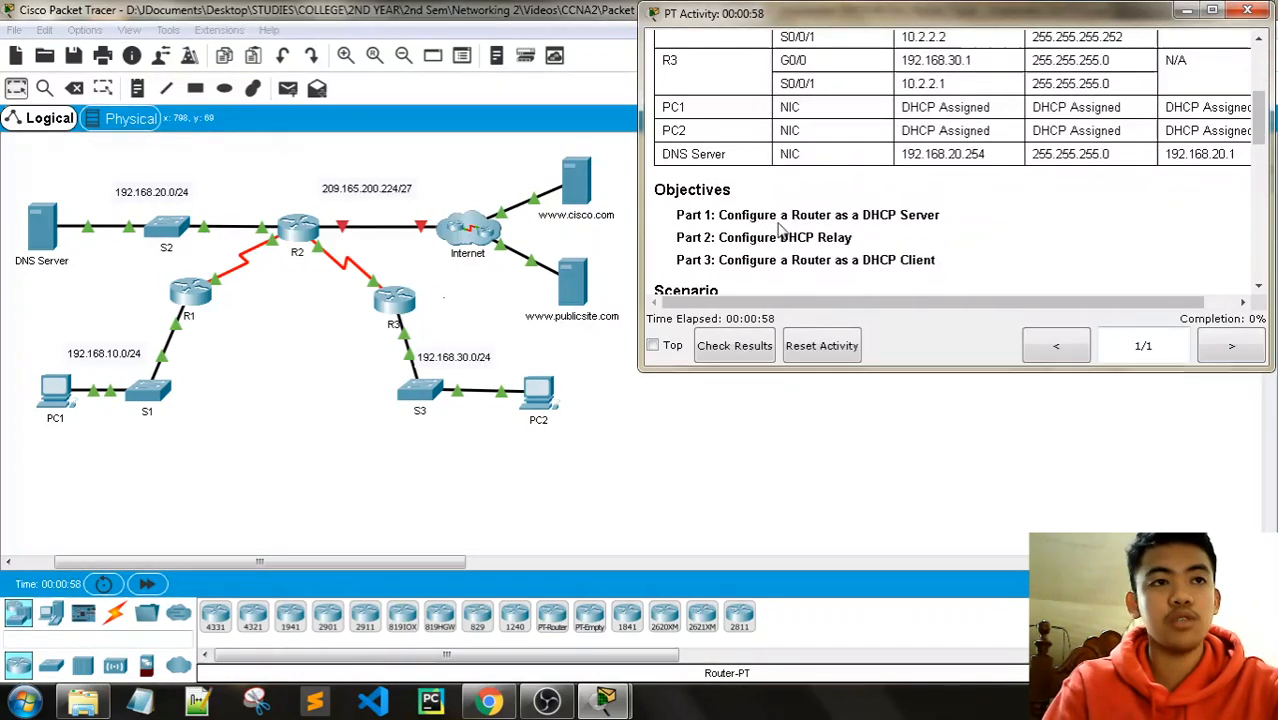
pyautogui.moveTo(940, 216); pyautogui.dragTo(784, 207)
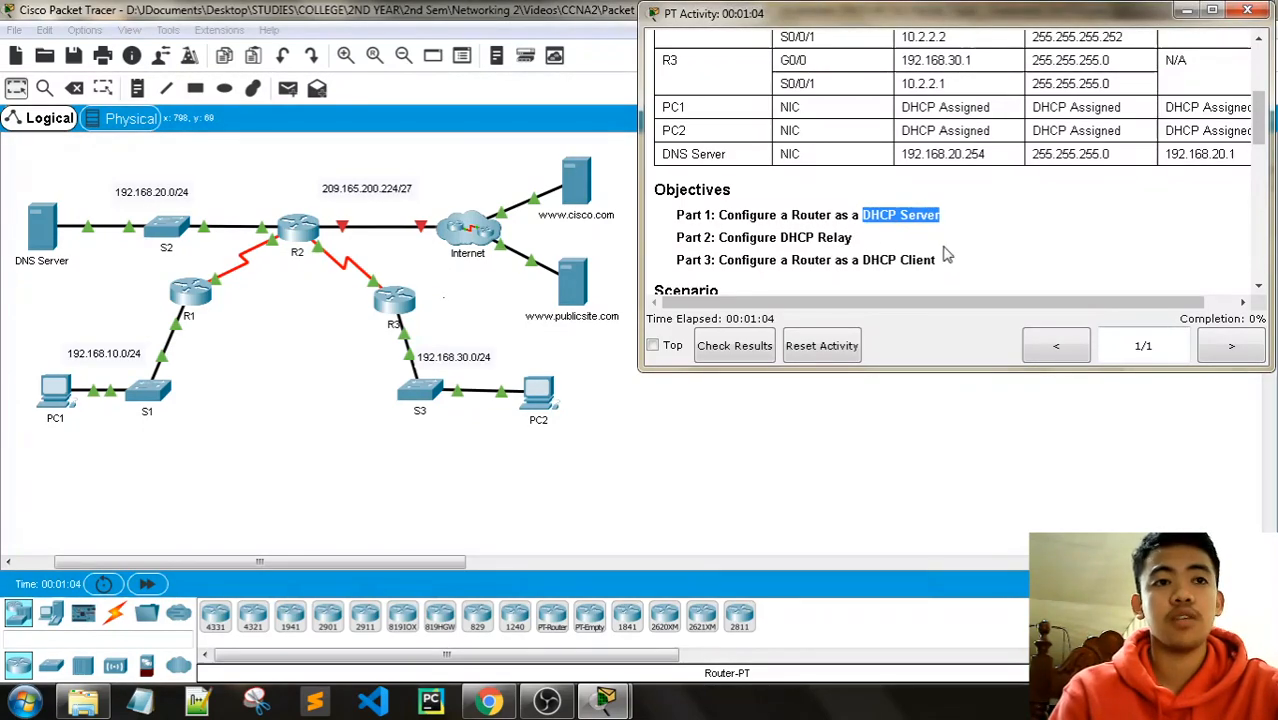
pyautogui.scroll(-2, 945, 252)
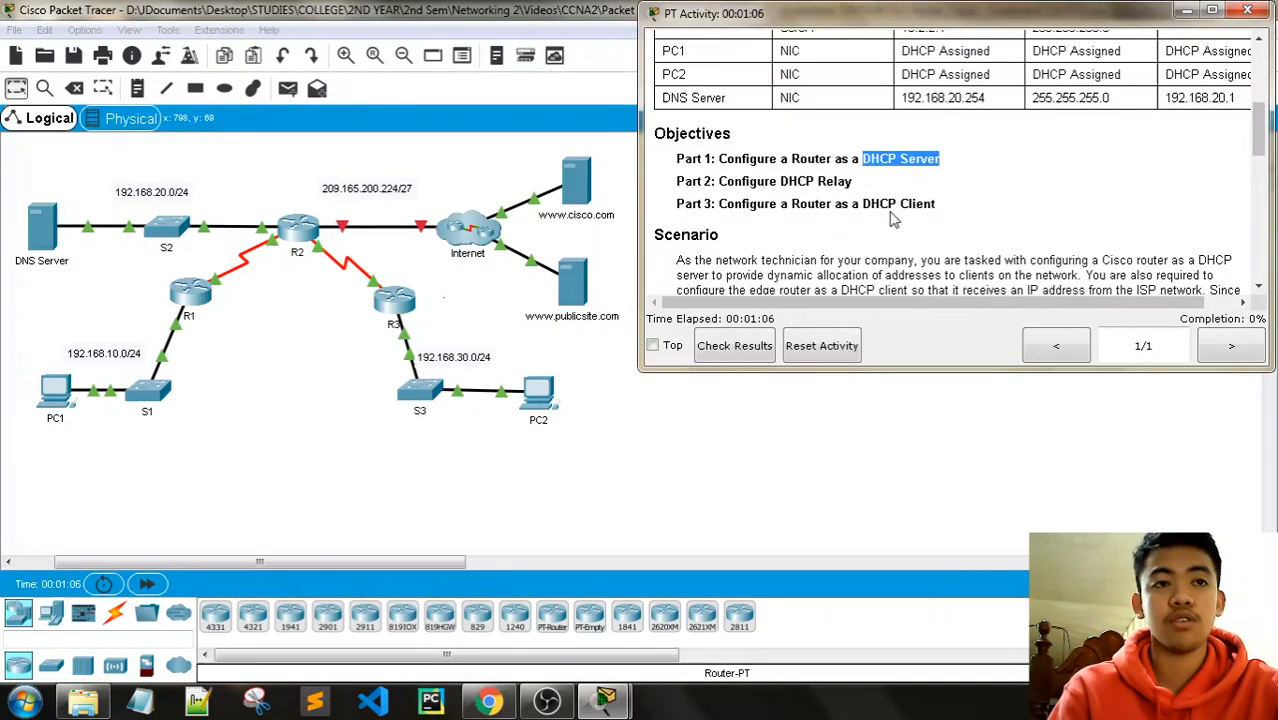
pyautogui.moveTo(943, 206); pyautogui.dragTo(862, 206)
pyautogui.click(938, 206)
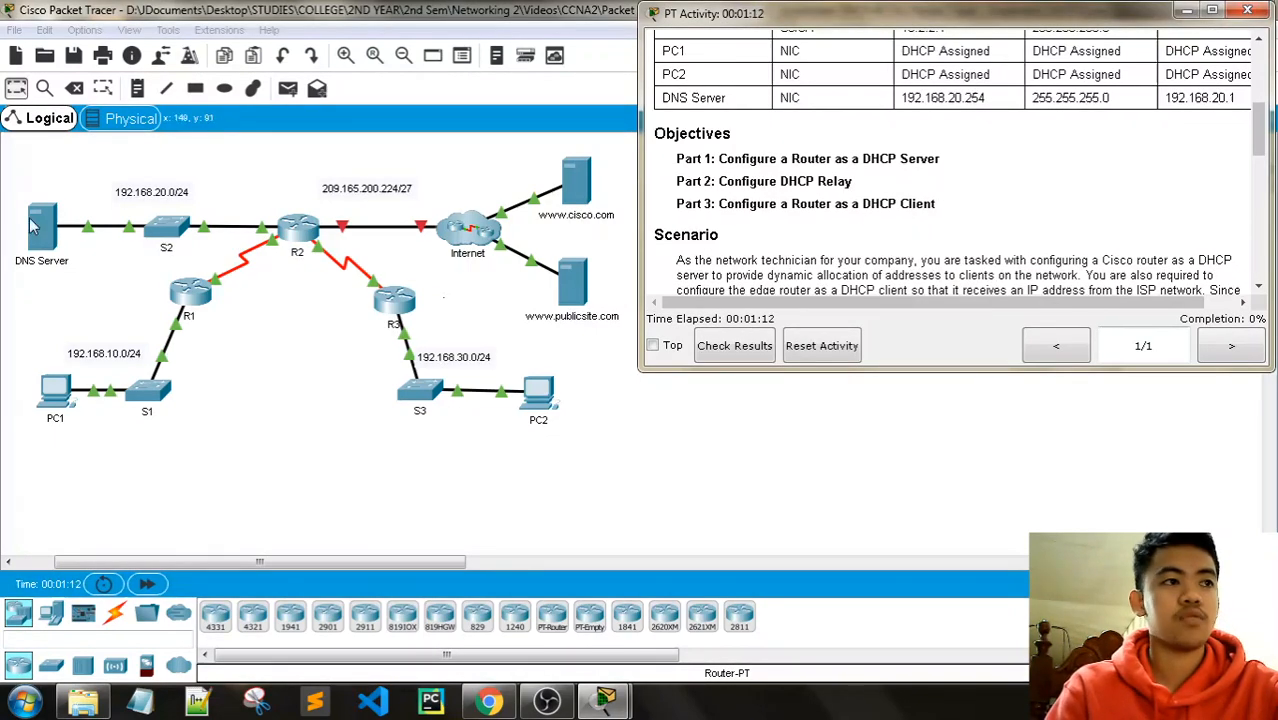
pyautogui.scroll(-1, 840, 165)
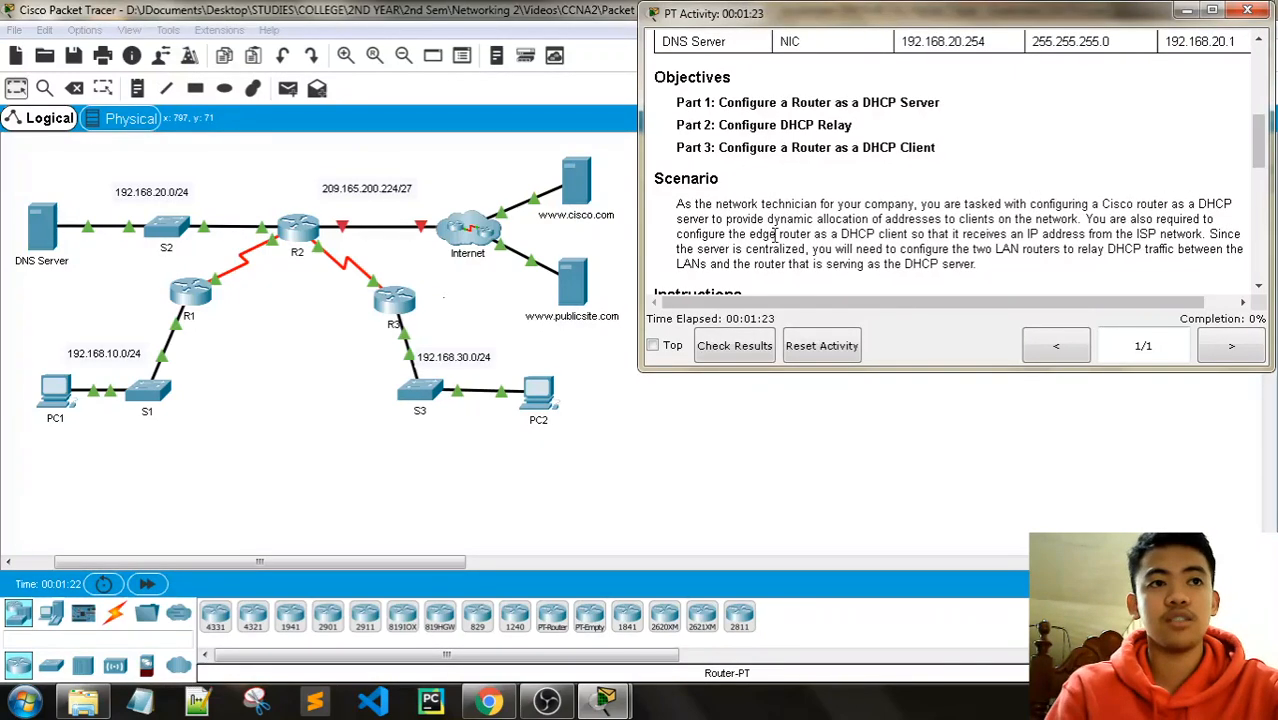
pyautogui.moveTo(767, 219); pyautogui.dragTo(925, 222)
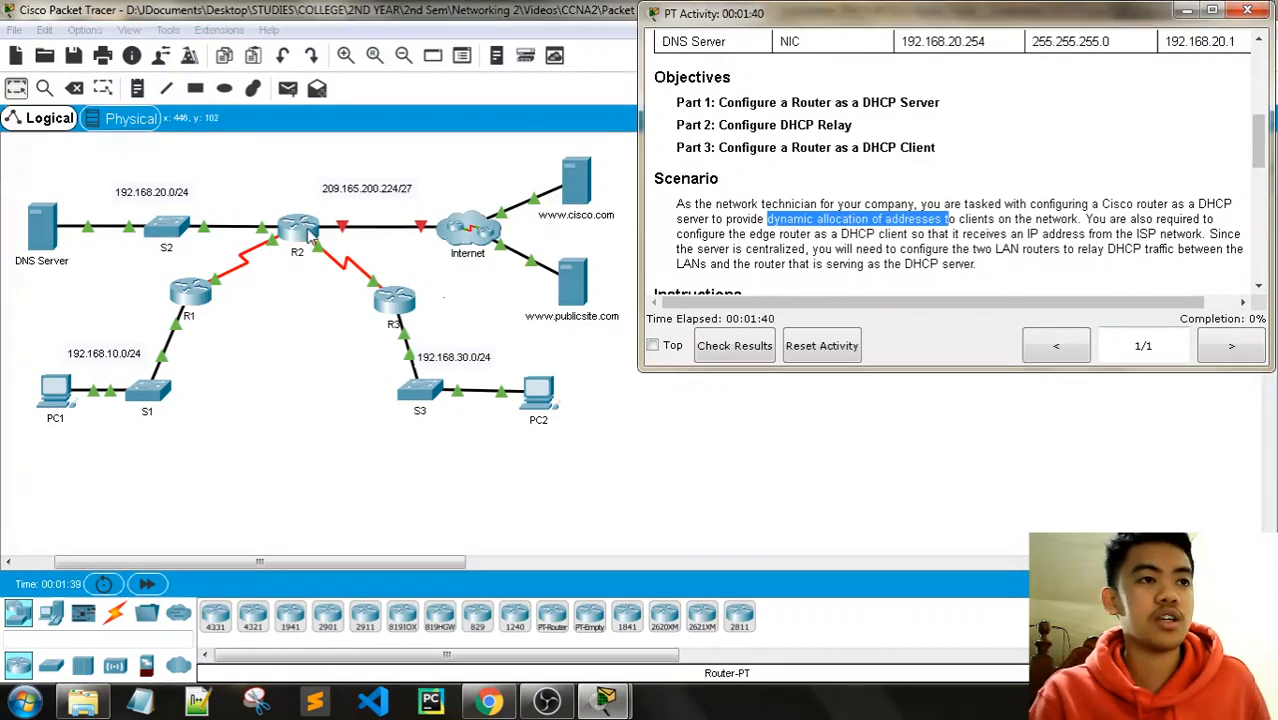
pyautogui.scroll(-1, 1015, 205)
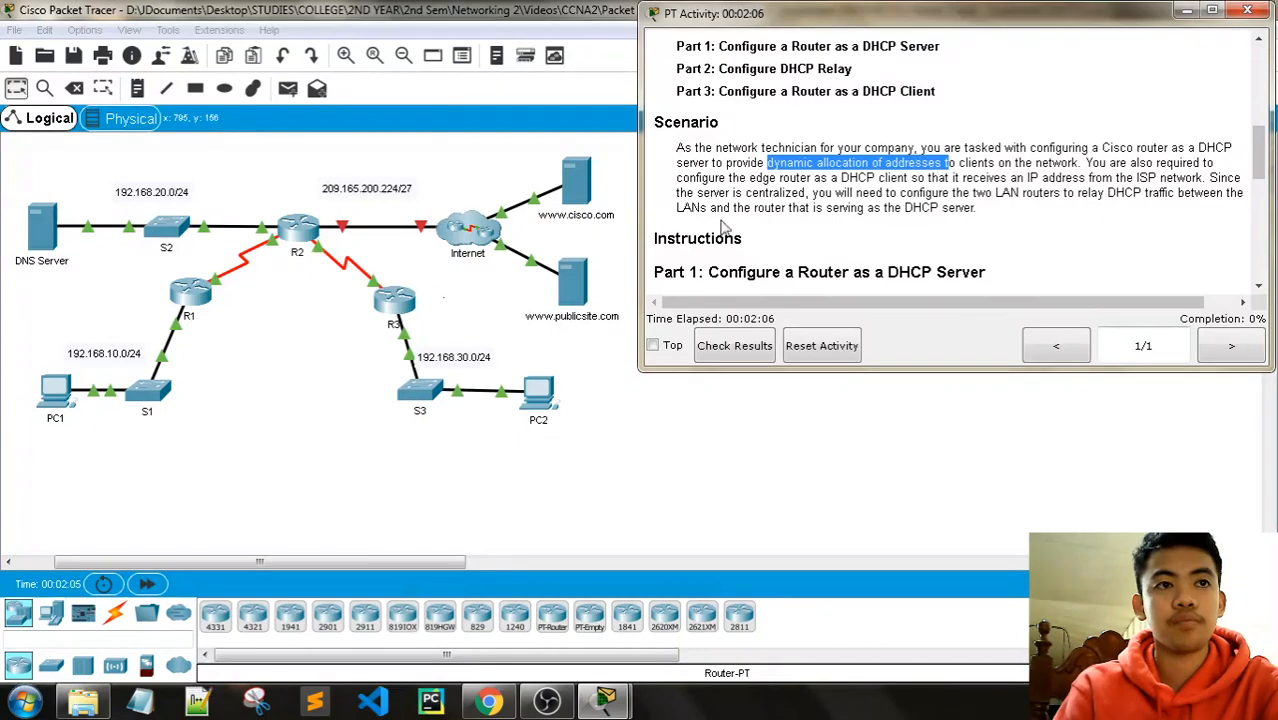
pyautogui.scroll(-3, 938, 190)
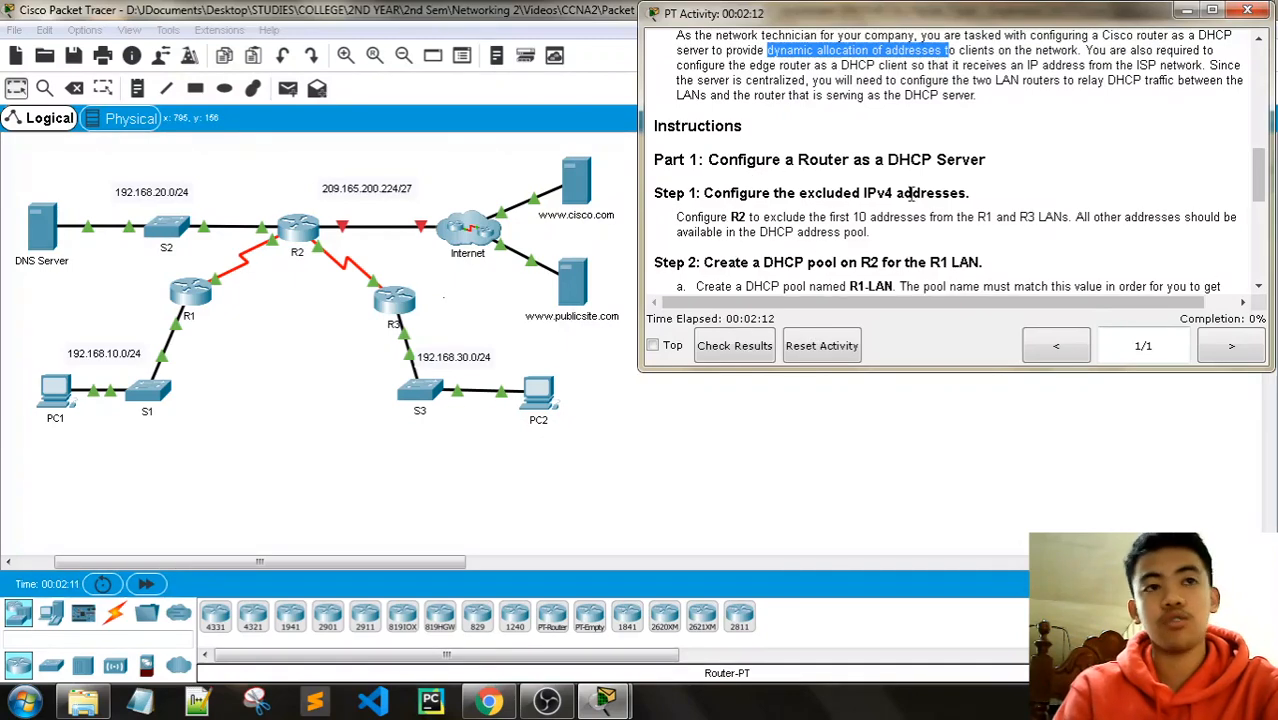
pyautogui.scroll(-2, 1088, 200)
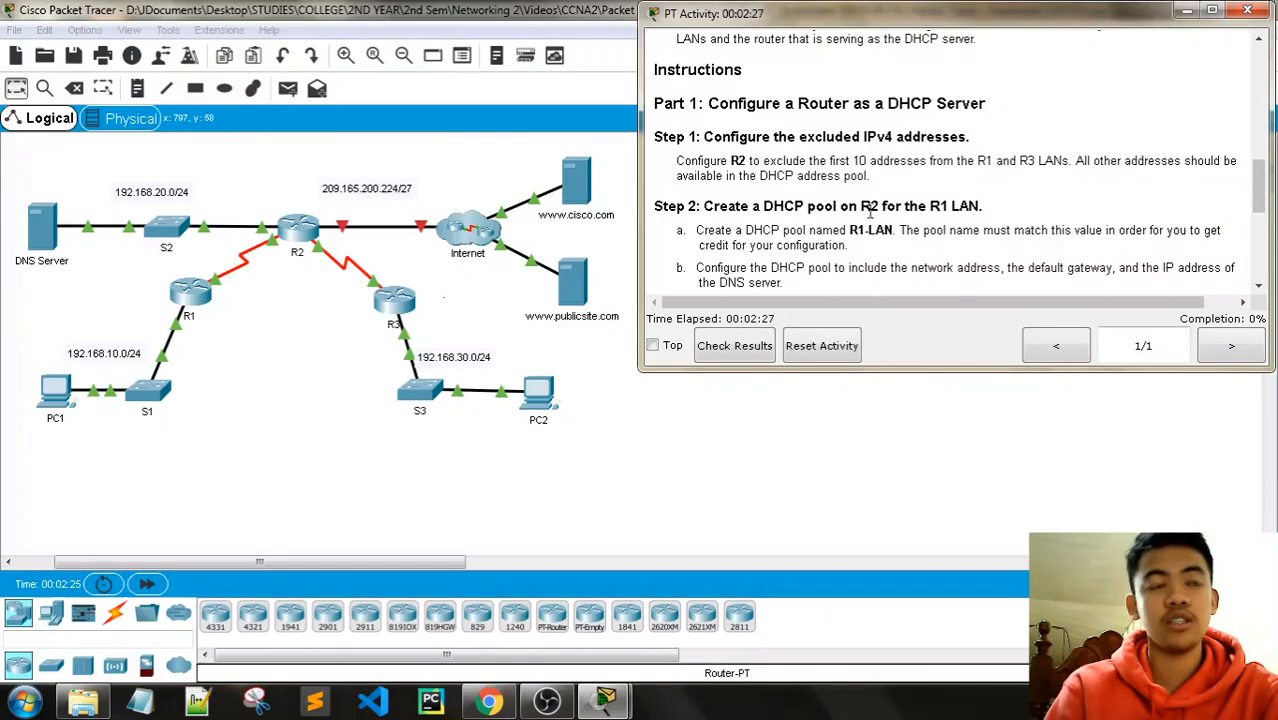
# Step: Open R2's CLI with a fresh prompt after dismissing the Interface Locked notice
pyautogui.click(300, 245)
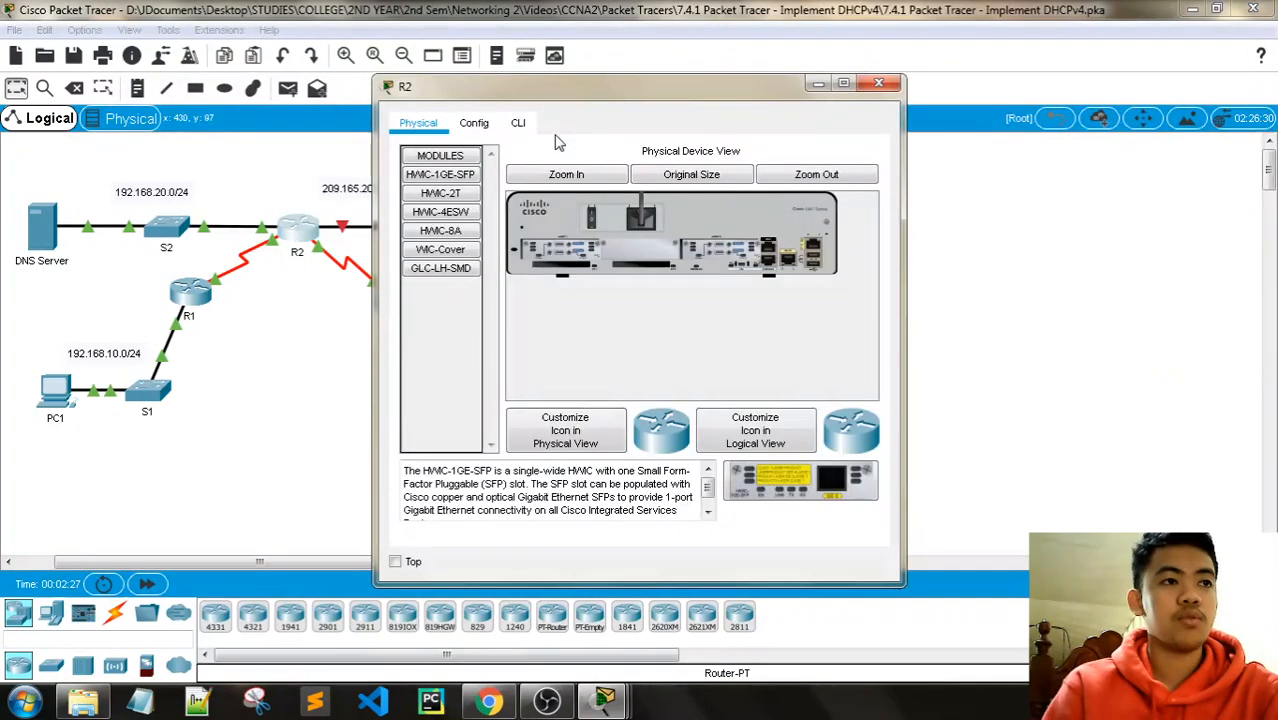
pyautogui.moveTo(590, 88); pyautogui.dragTo(262, 58)
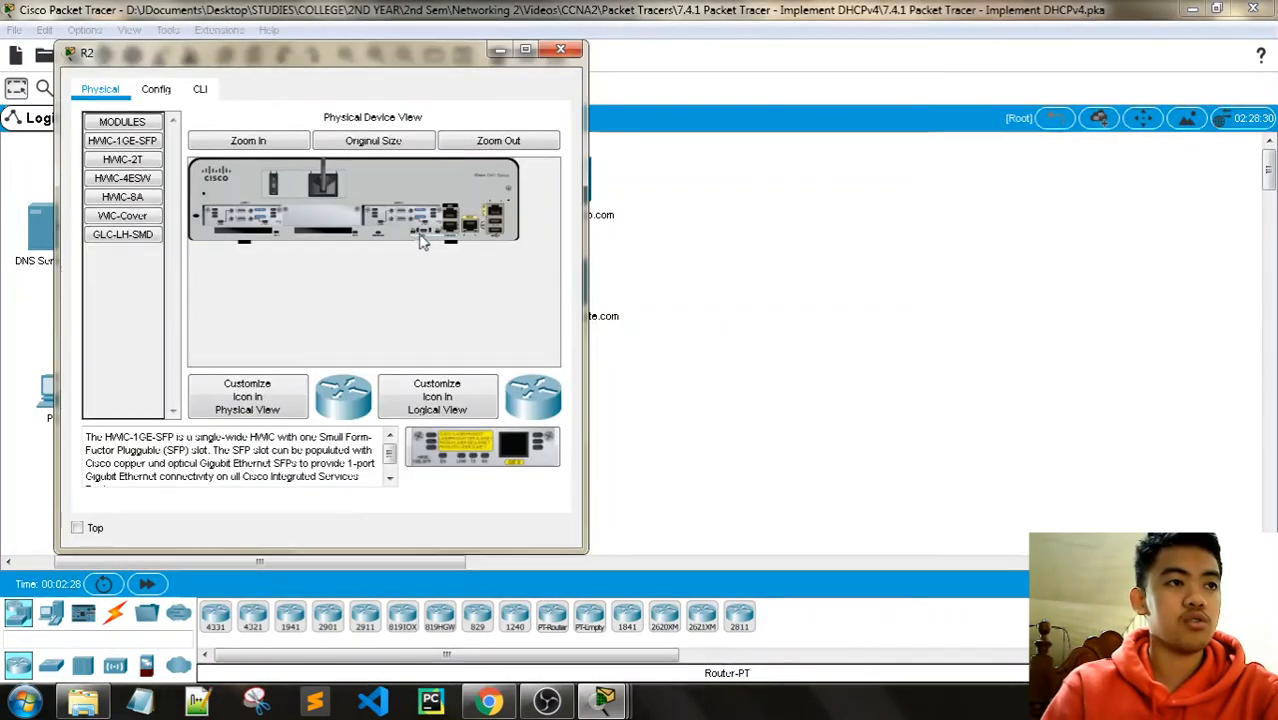
pyautogui.click(157, 88)
pyautogui.click(692, 373)
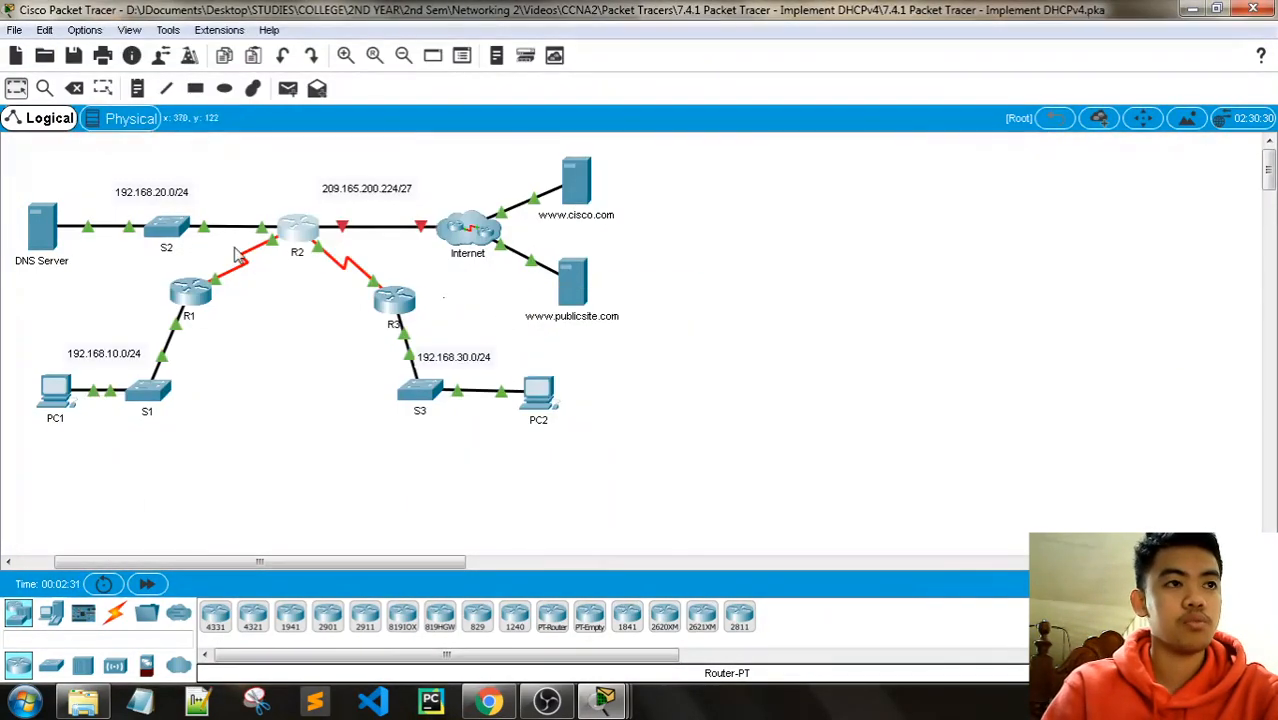
pyautogui.click(305, 245)
pyautogui.click(200, 88)
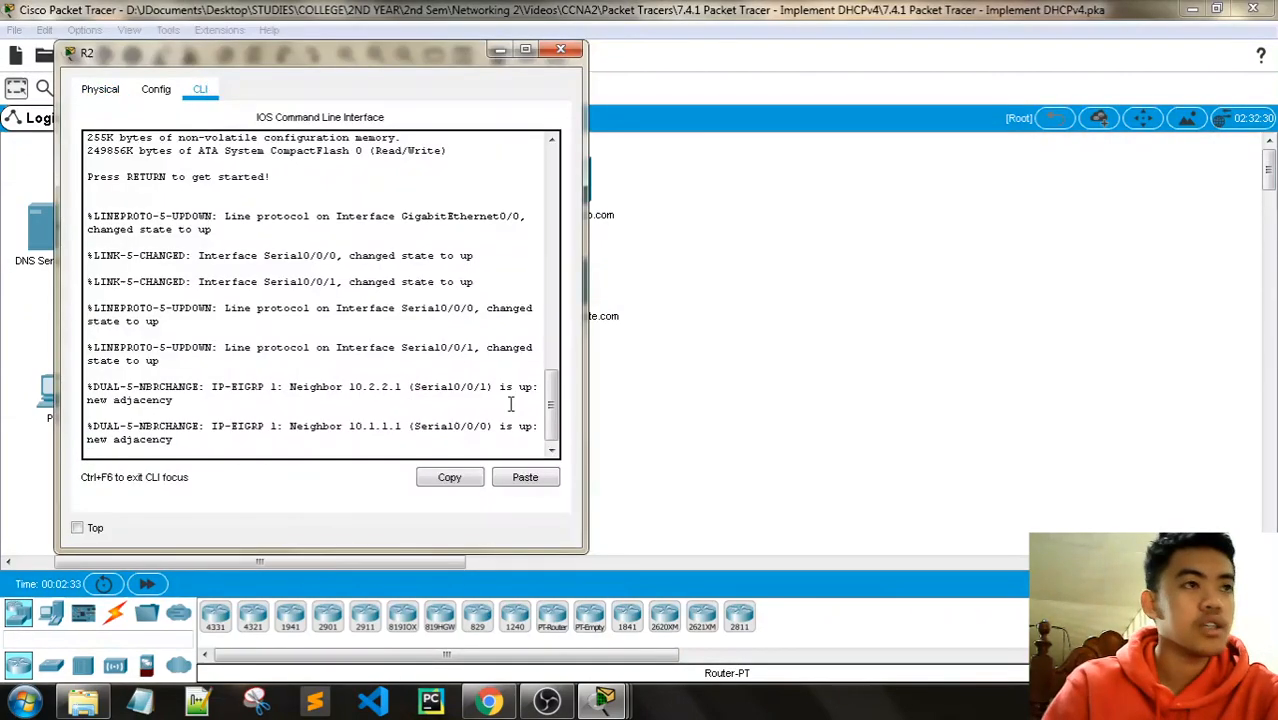
pyautogui.press('Return')
pyautogui.press('Return')
pyautogui.press('Return')
pyautogui.press('Return')
pyautogui.press('Return')
pyautogui.press('Return')
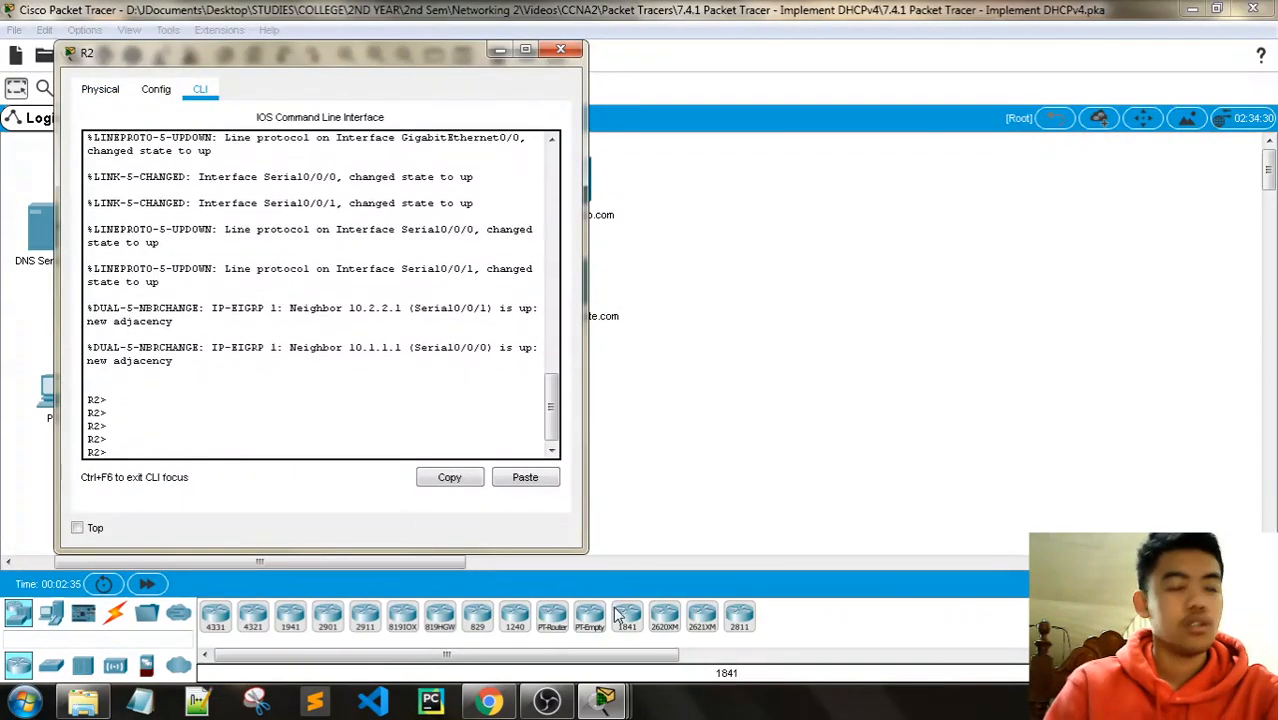
# Step: Arrange the activity instructions beside R2 and highlight R1's G0/0 address 192.168.10.1 in the addressing table
pyautogui.click(417, 593)
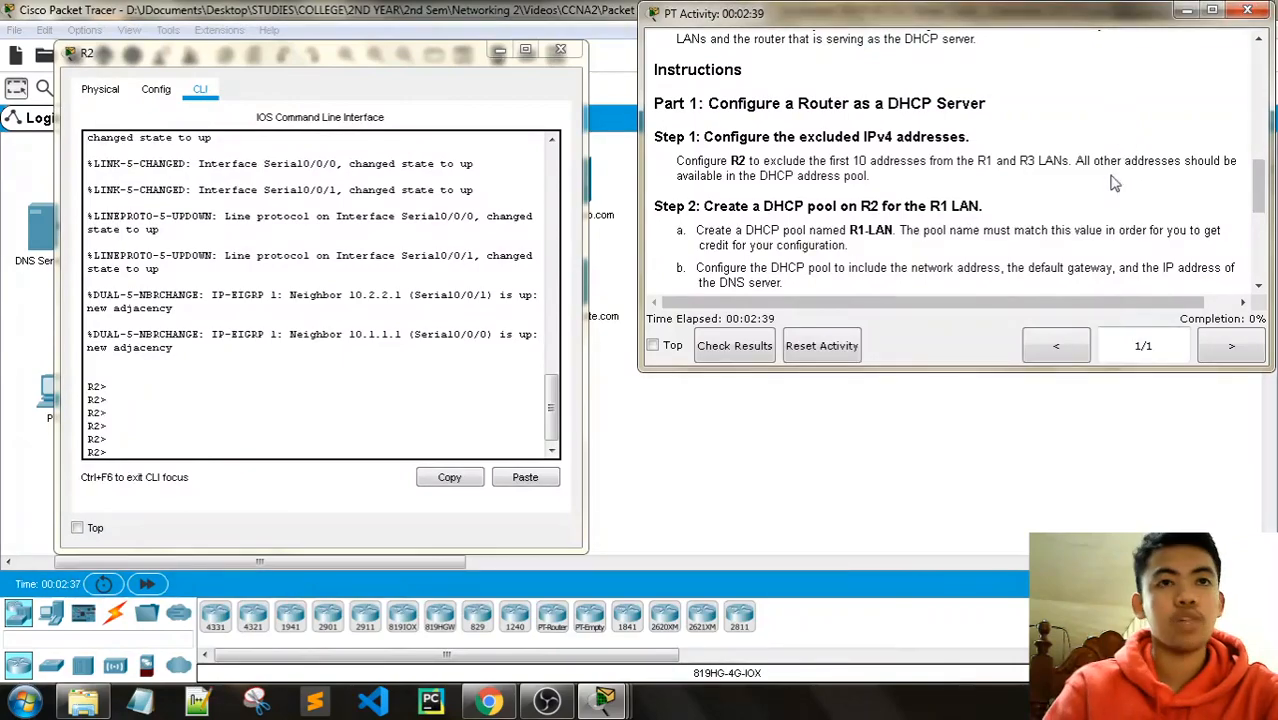
pyautogui.moveTo(430, 52); pyautogui.dragTo(432, 412)
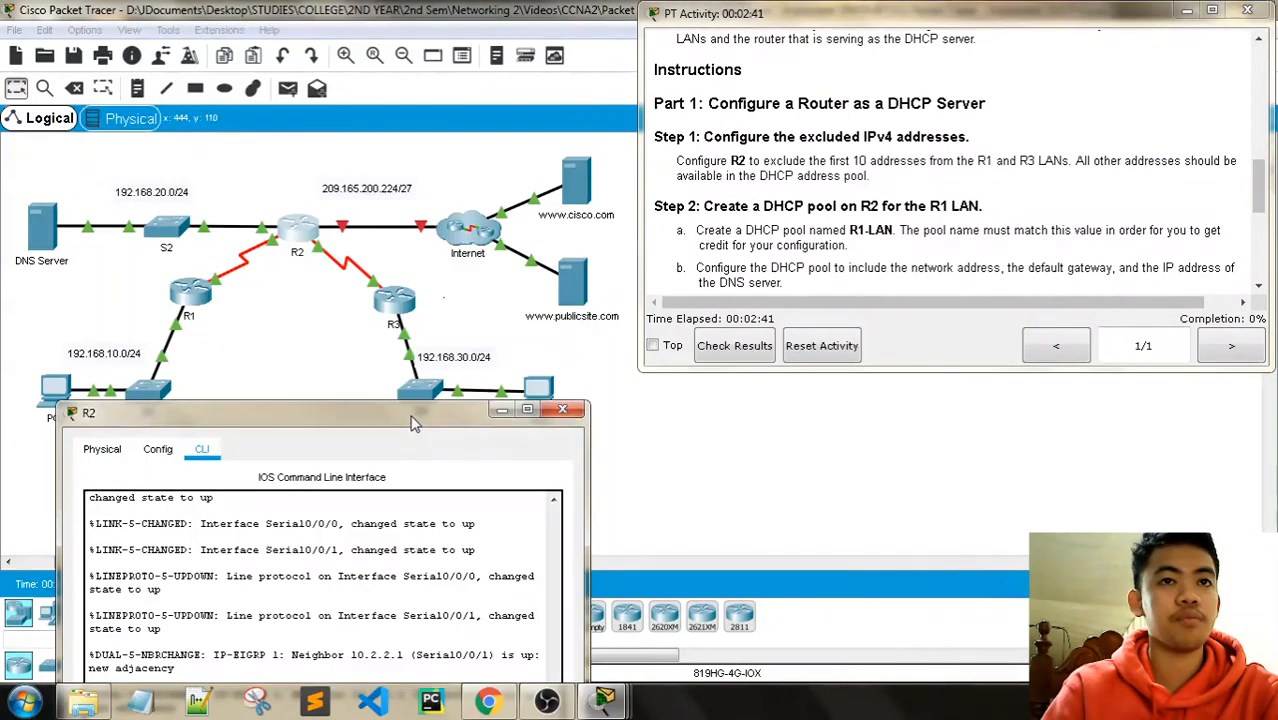
pyautogui.moveTo(388, 78); pyautogui.dragTo(385, 66)
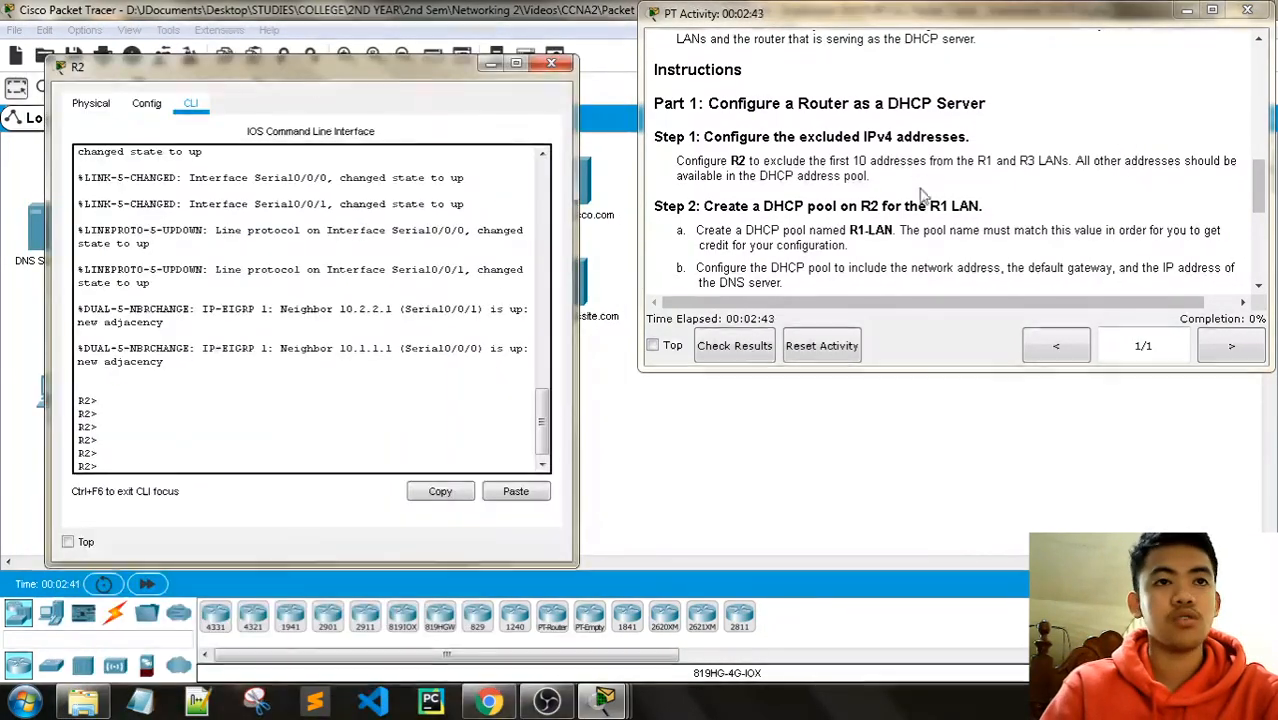
pyautogui.scroll(6, 963, 233)
pyautogui.scroll(4, 960, 236)
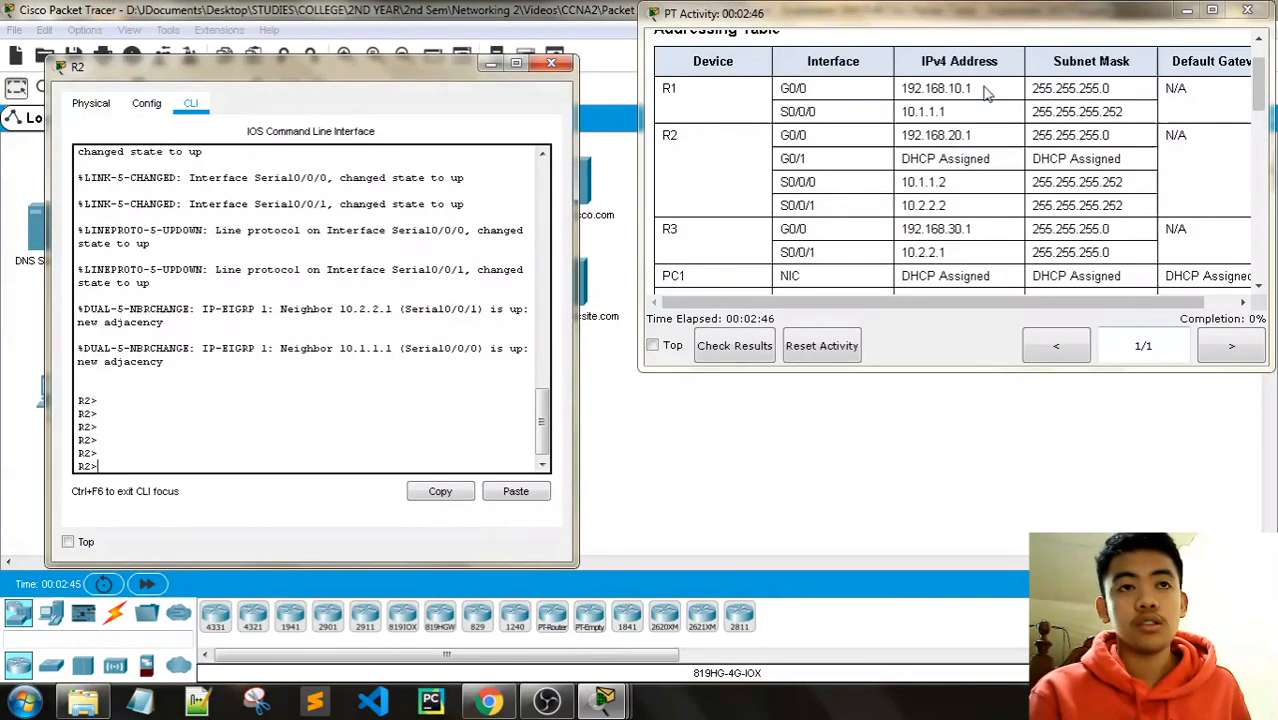
pyautogui.moveTo(983, 90); pyautogui.dragTo(901, 89)
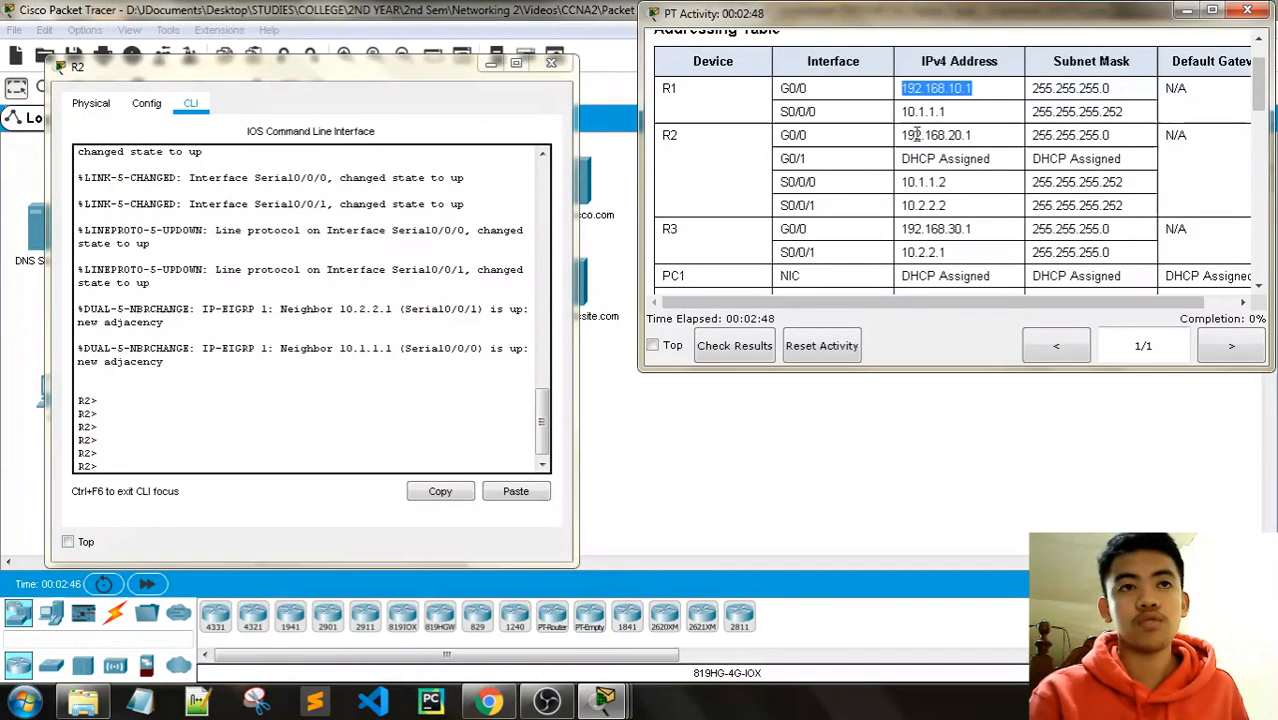
# Step: On R2, enter global configuration and exclude 192.168.10.1–192.168.10.10 from DHCP
pyautogui.click(151, 458)
pyautogui.write('en')
pyautogui.press('Return')
pyautogui.press('Return')
pyautogui.press('Return')
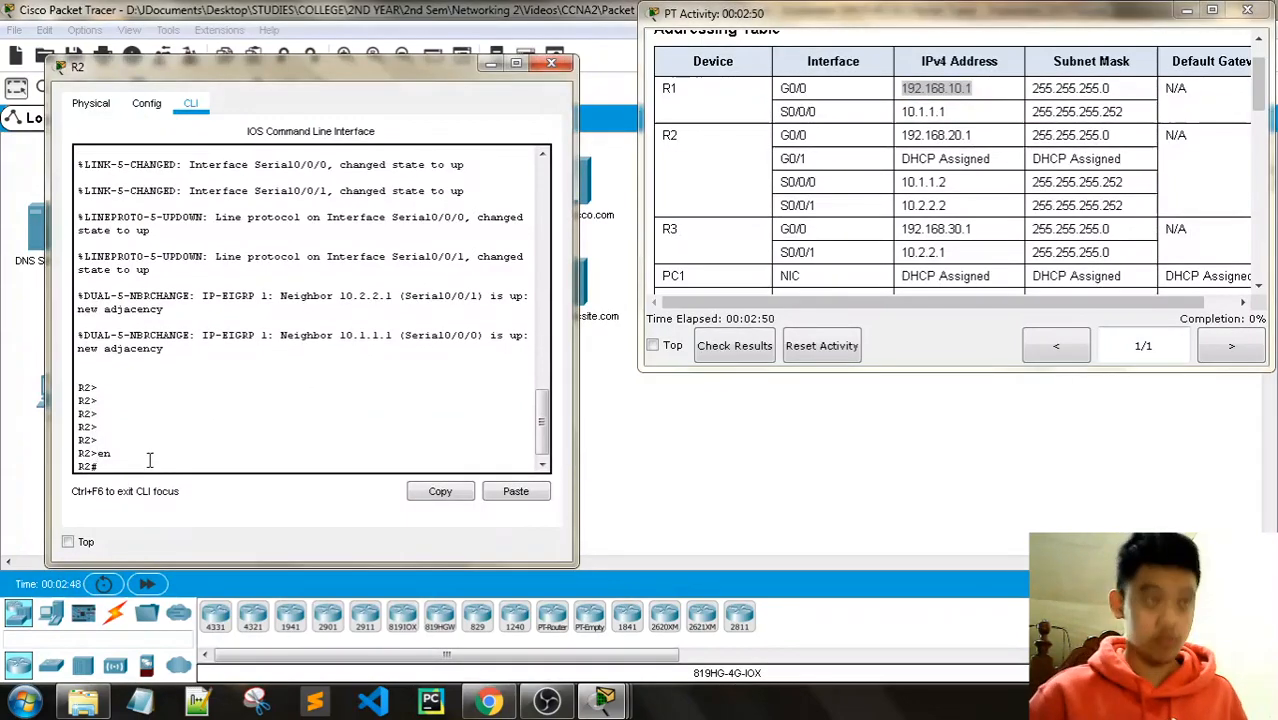
pyautogui.write('config')
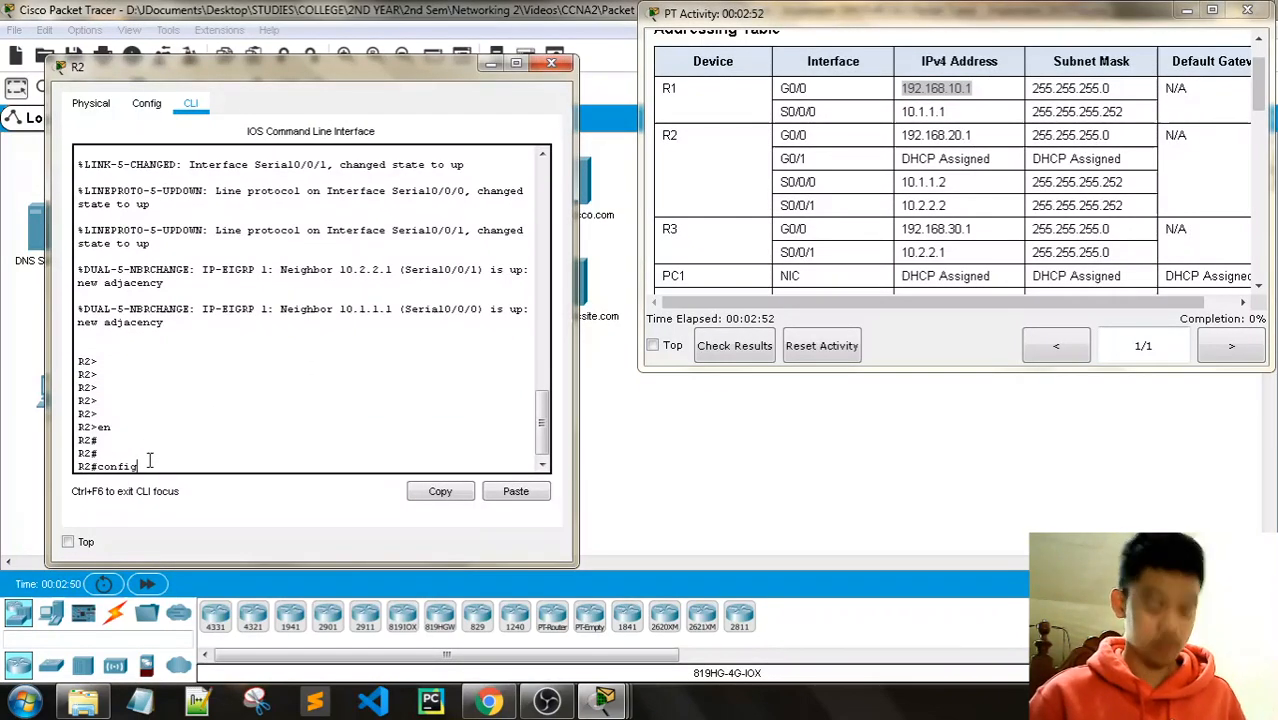
pyautogui.write(' t')
pyautogui.press('Return')
pyautogui.press('Return')
pyautogui.press('Return')
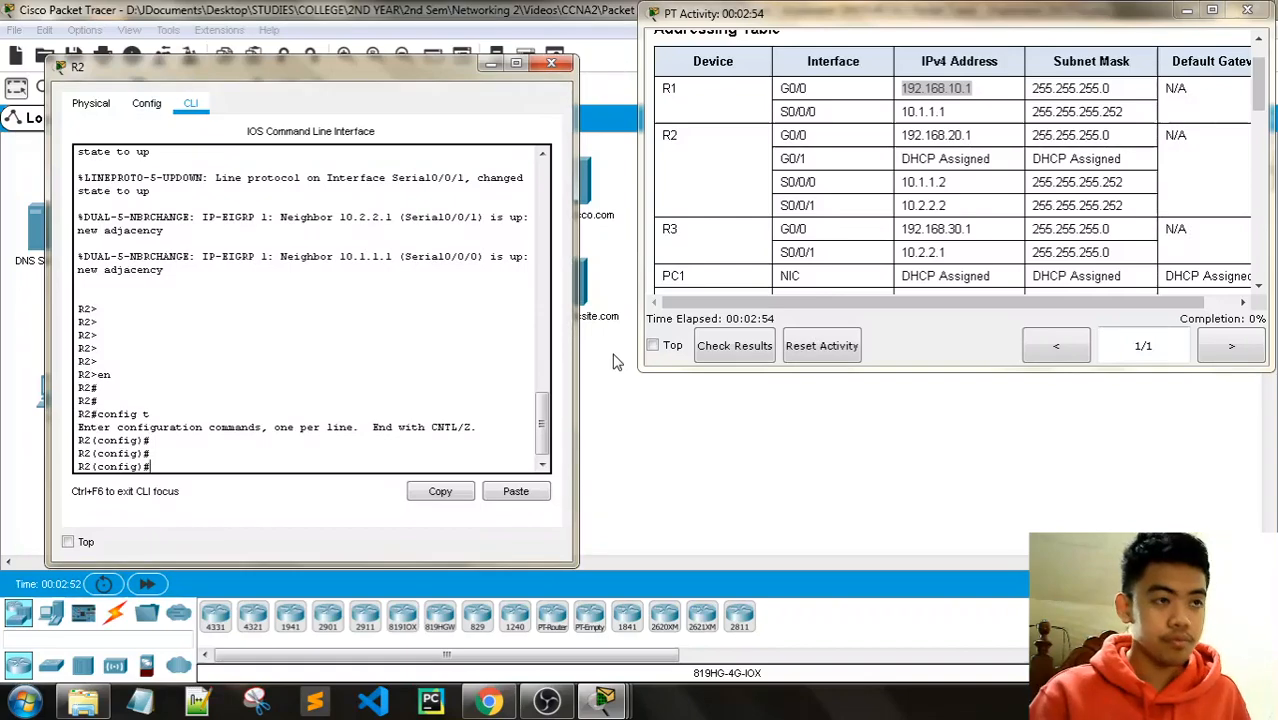
pyautogui.write('ip dhcp ')
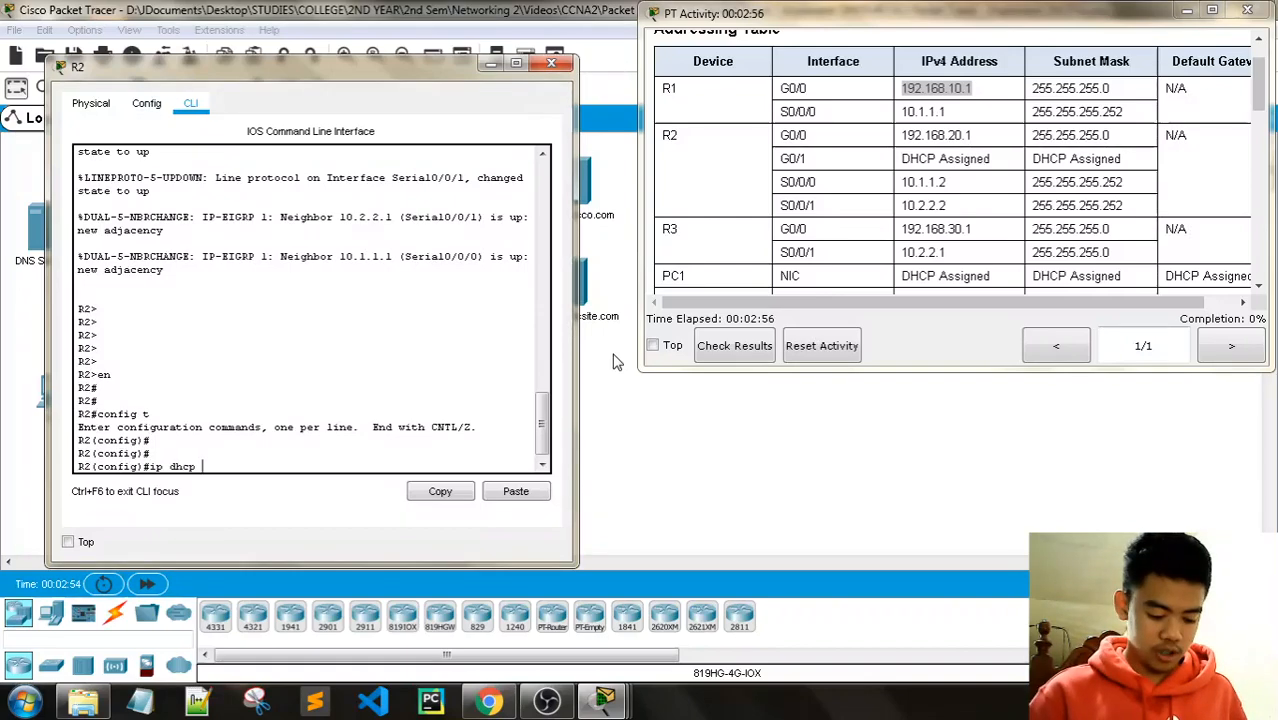
pyautogui.write('excluded-ad')
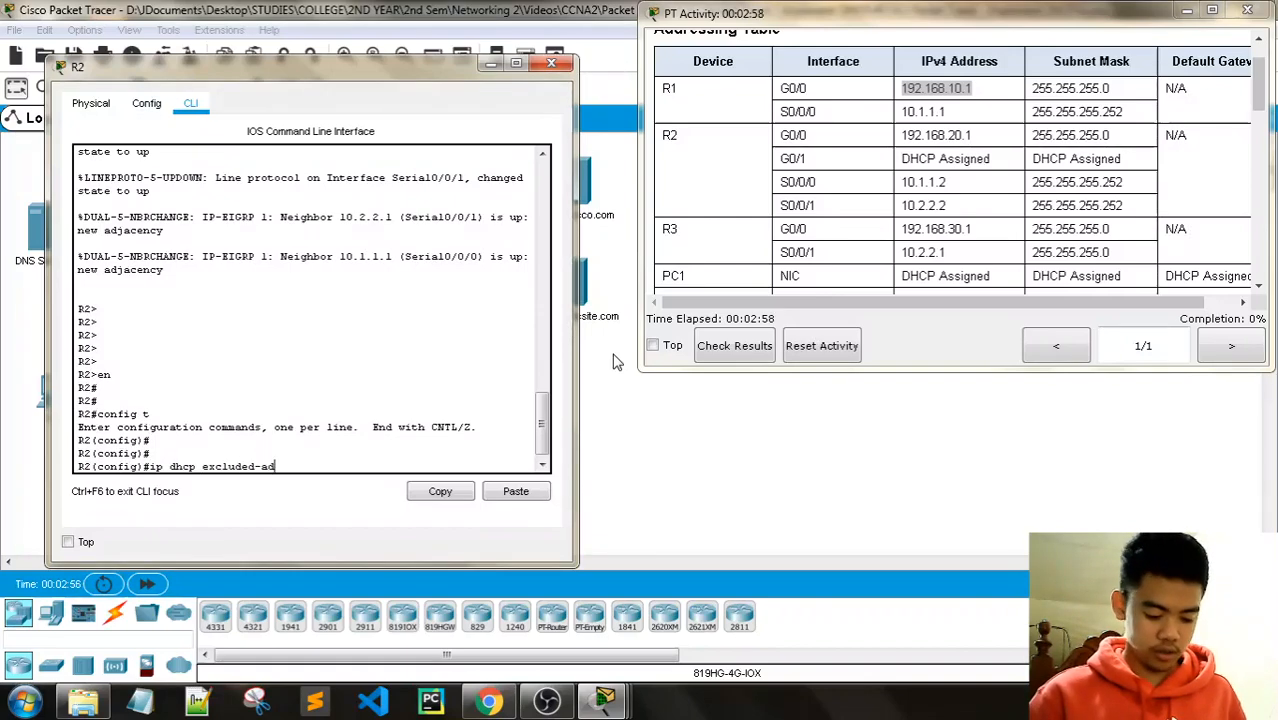
pyautogui.write('dress ')
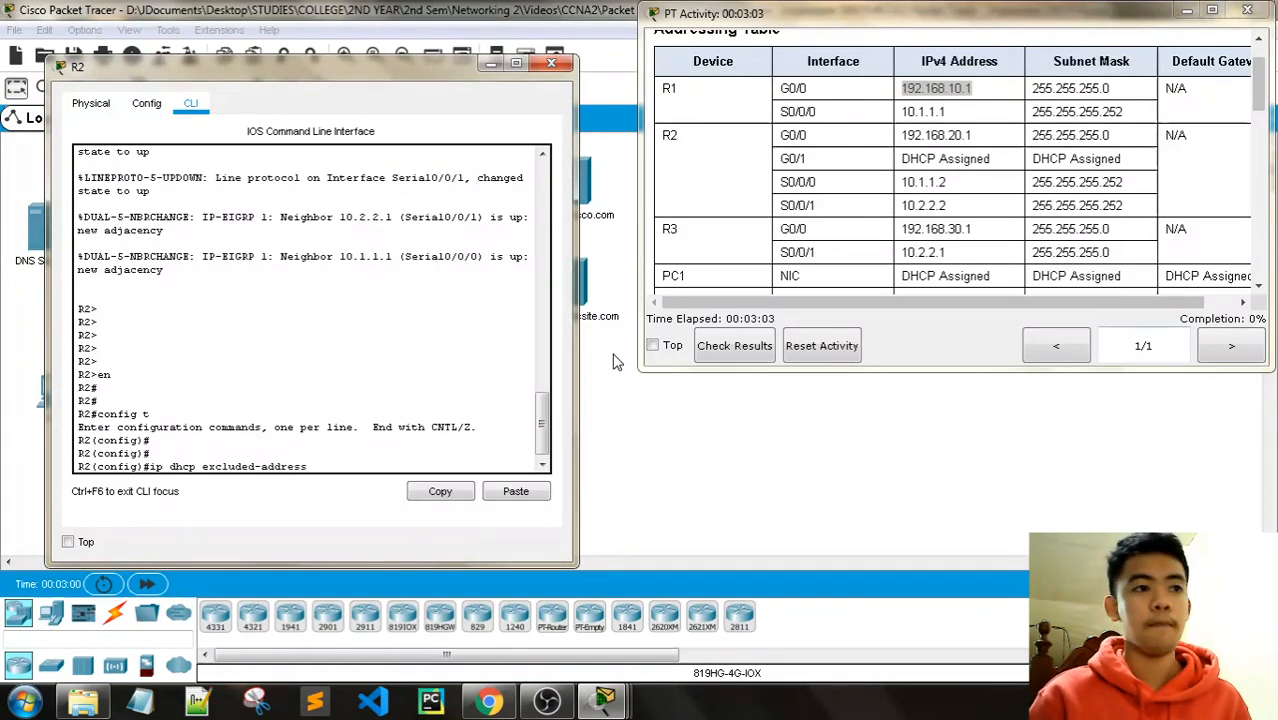
pyautogui.write('19')
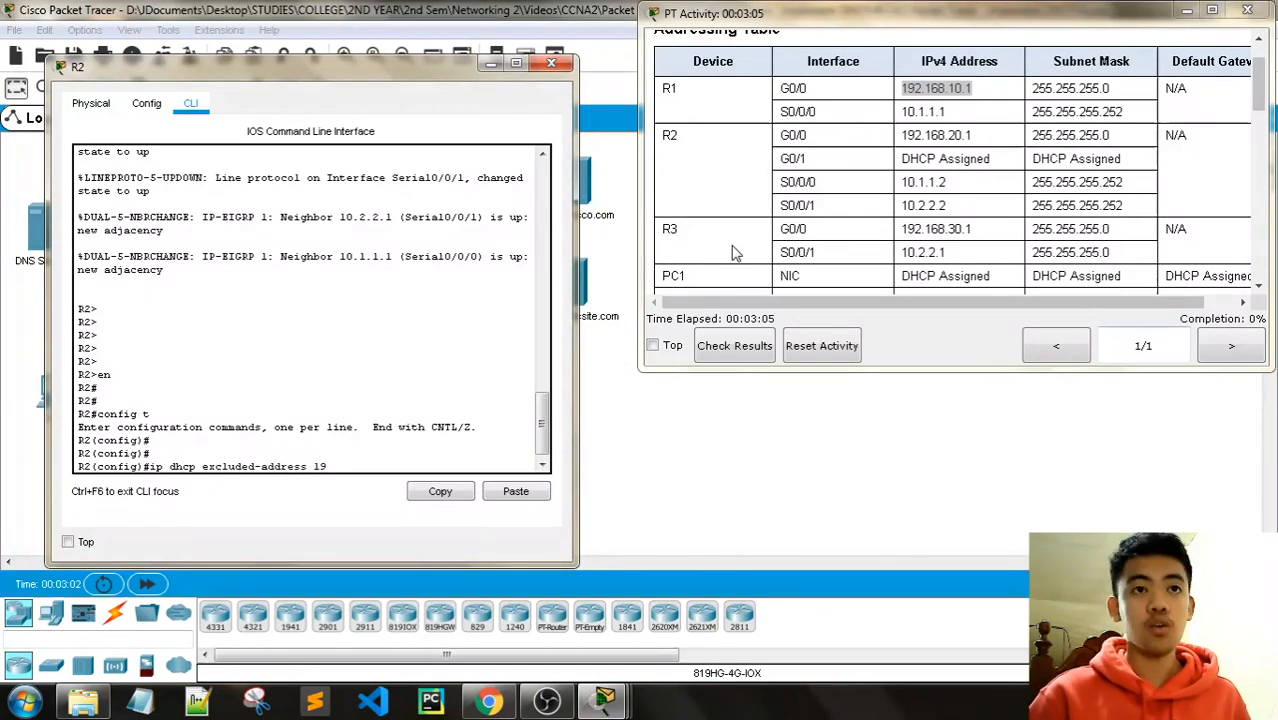
pyautogui.write('2.168')
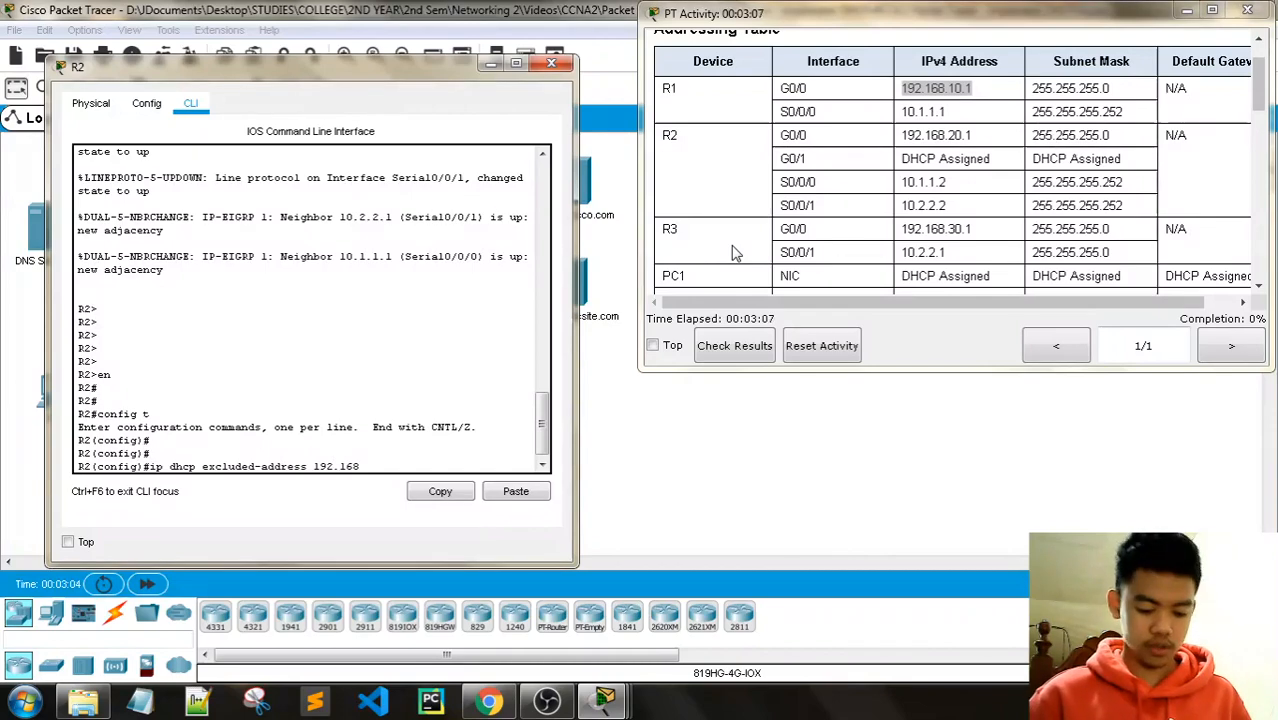
pyautogui.write('.10.1')
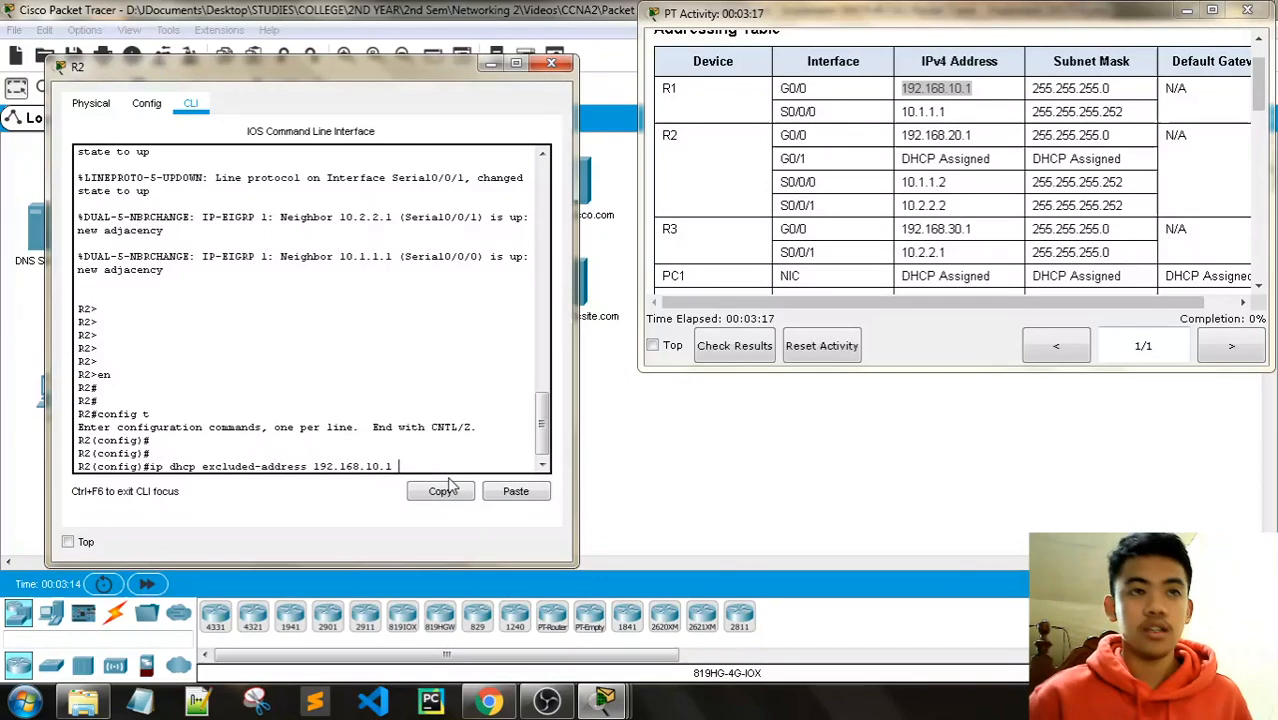
pyautogui.write('19')
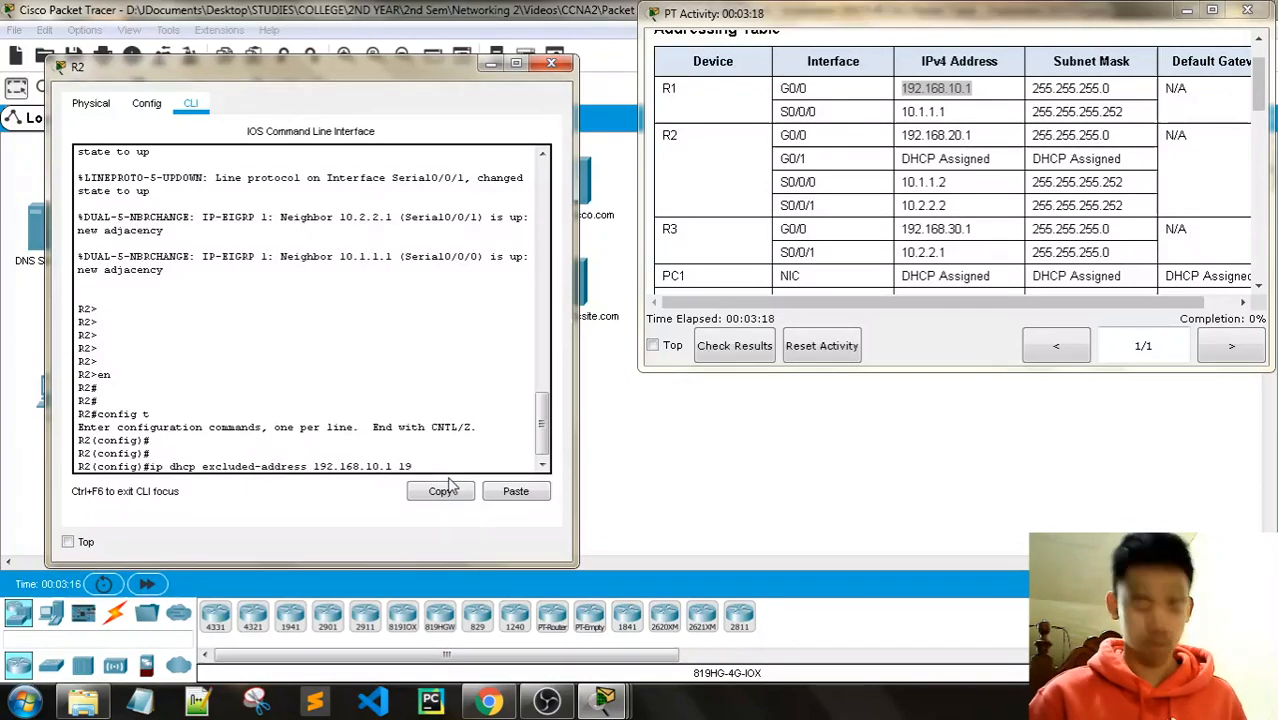
pyautogui.write('2.168.10.10')
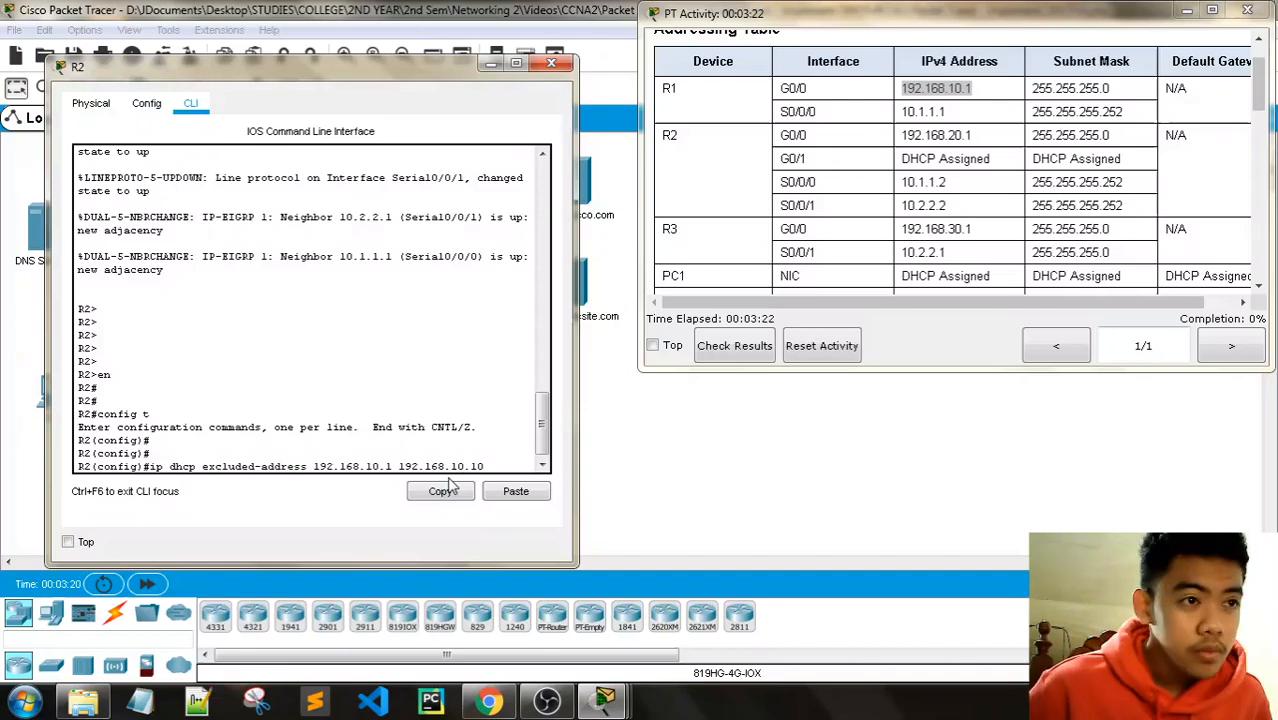
pyautogui.press('Return')
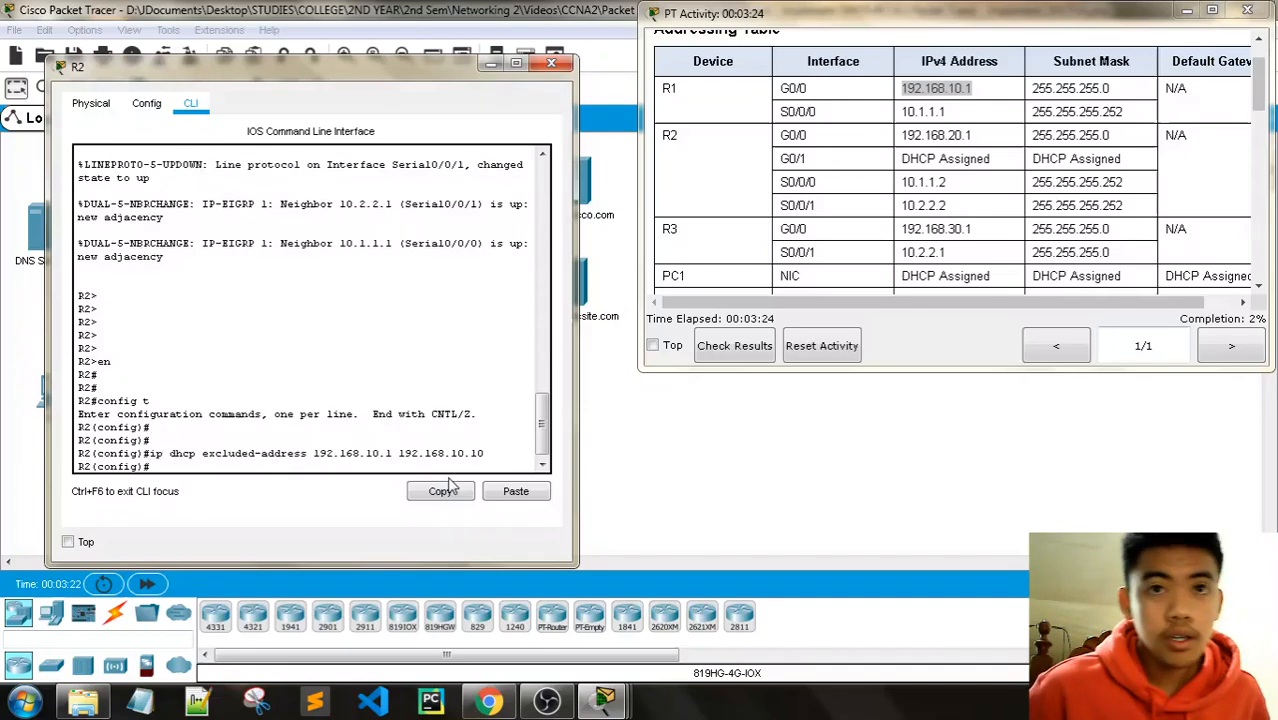
# Step: Recall the exclusion command and change its first address to 192.168.30.1
pyautogui.press('Up')
pyautogui.press('Left')
pyautogui.press('Left')
pyautogui.press('Left')
pyautogui.press('Left')
pyautogui.press('Left')
pyautogui.press('Left')
pyautogui.press('Left')
pyautogui.press('Left')
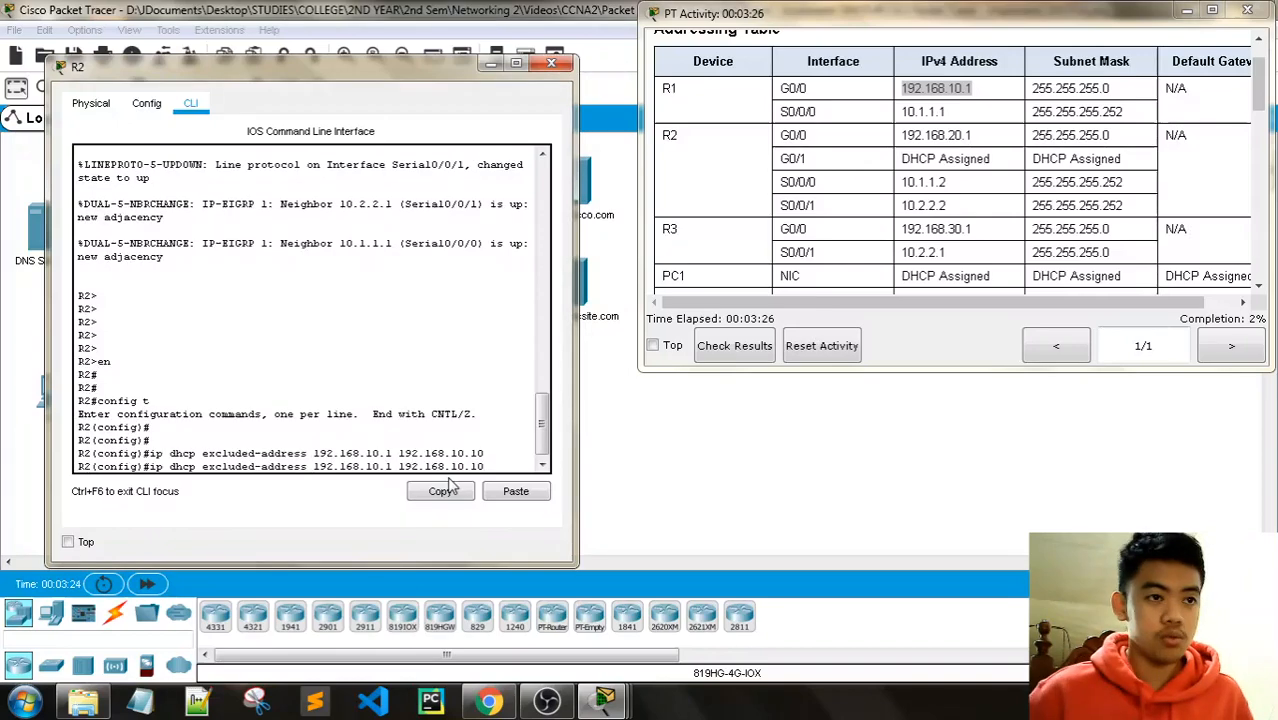
pyautogui.press('Left')
pyautogui.press('Left')
pyautogui.press('Left')
pyautogui.press('Left')
pyautogui.press('Left')
pyautogui.press('Left')
pyautogui.press('Left')
pyautogui.press('Left')
pyautogui.press('BackSpace')
pyautogui.press('BackSpace')
pyautogui.write('30')
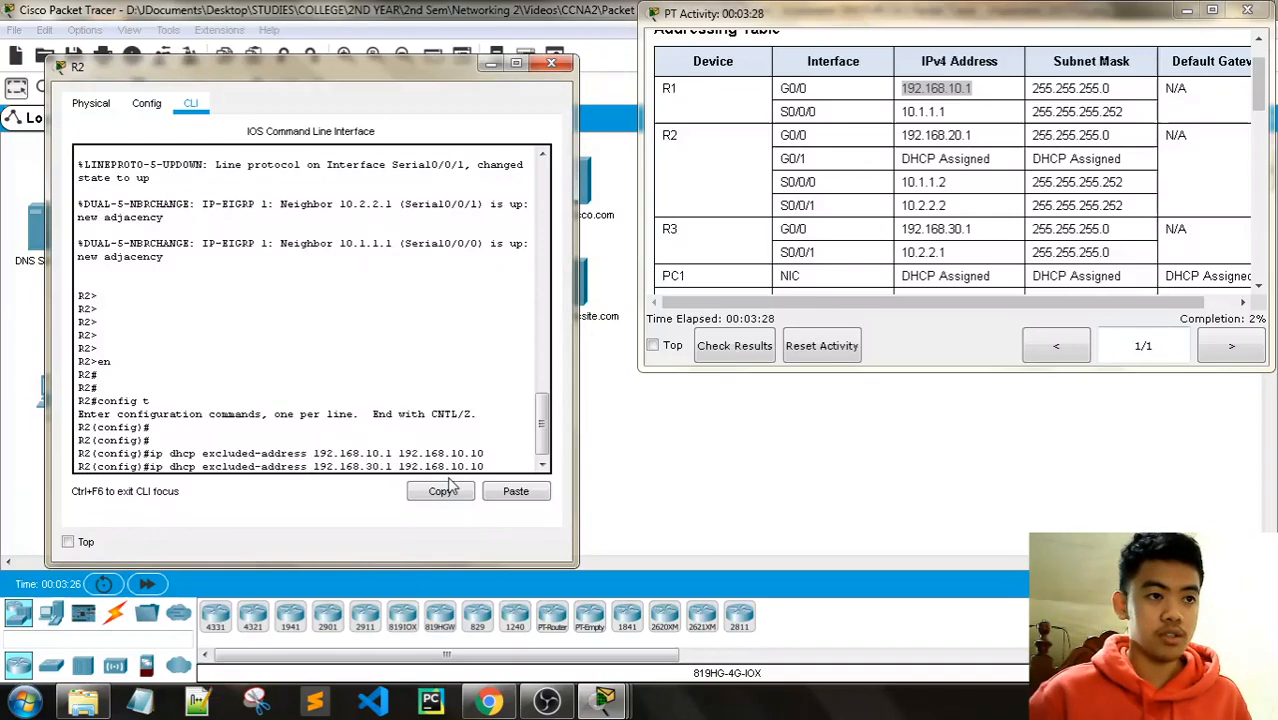
pyautogui.press('Right')
pyautogui.press('Right')
pyautogui.press('Right')
pyautogui.press('Right')
pyautogui.press('Right')
pyautogui.press('Right')
pyautogui.press('Right')
pyautogui.press('Right')
pyautogui.press('Right')
pyautogui.press('Right')
pyautogui.press('Right')
pyautogui.press('Right')
pyautogui.press('Right')
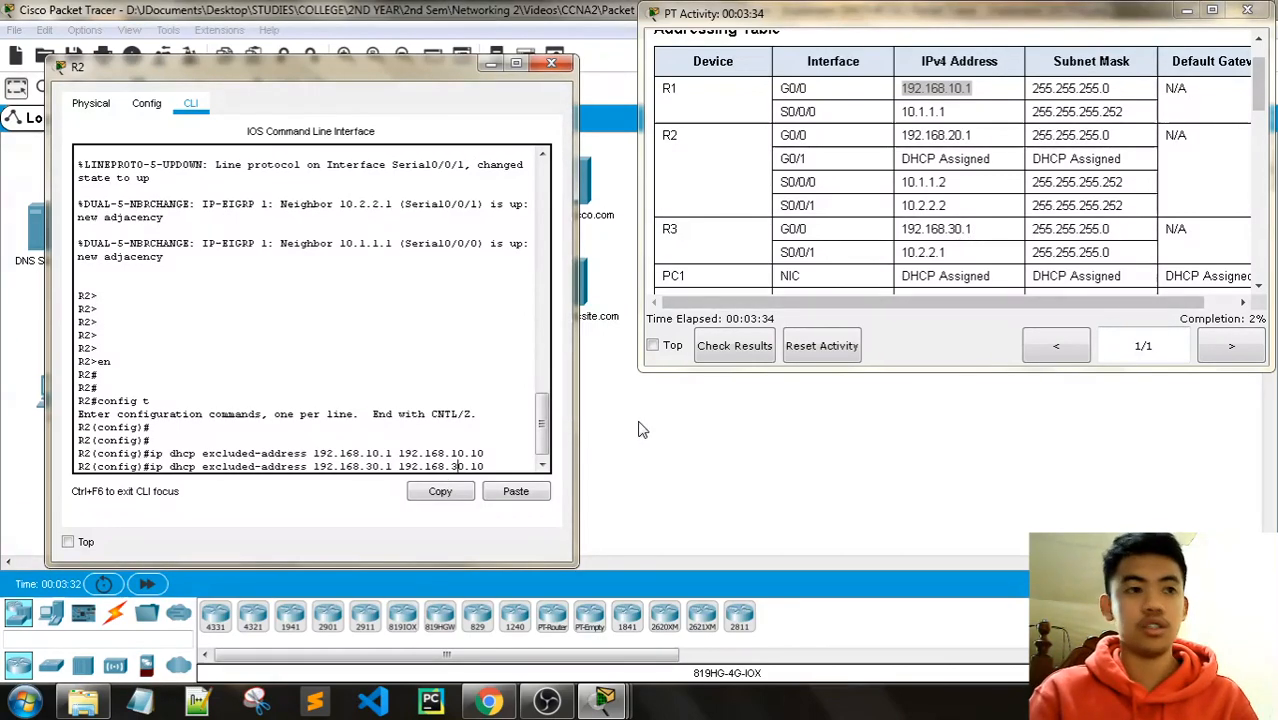
# Step: Submit the 192.168.30.1–192.168.30.10 exclusion and scroll the instructions down to Step 3
pyautogui.press('Return')
pyautogui.scroll(-3, 990, 210)
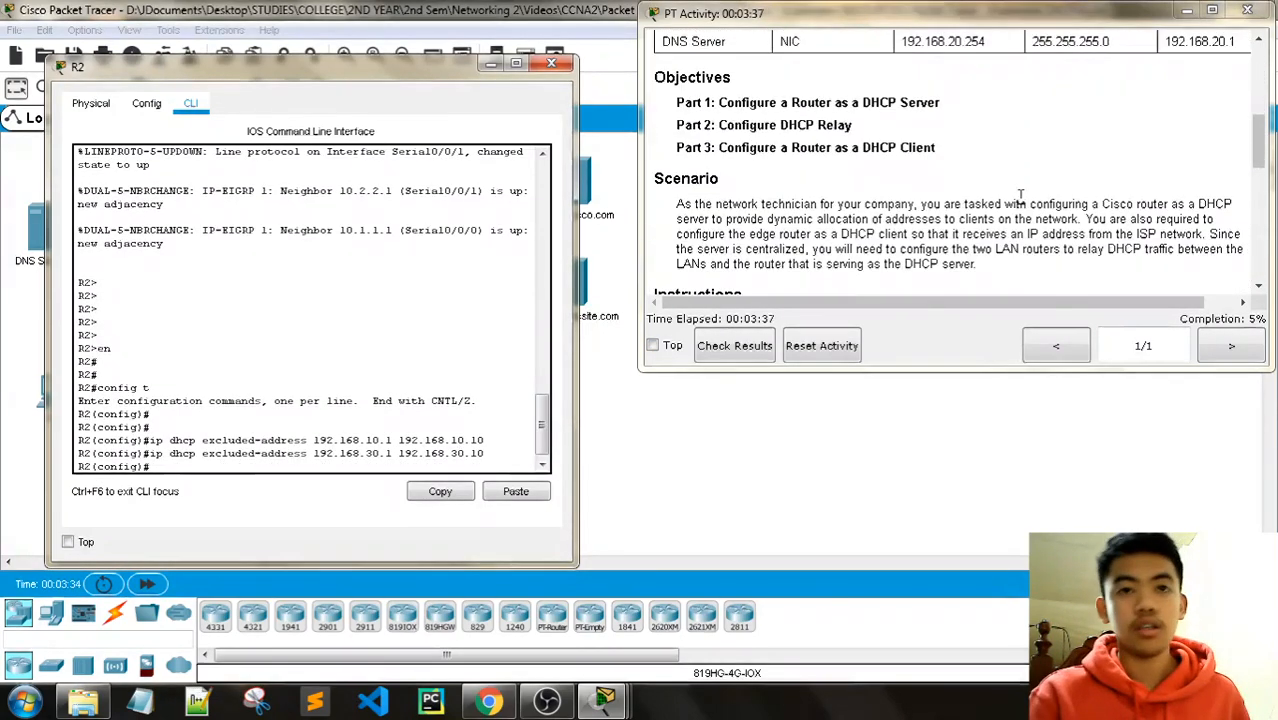
pyautogui.scroll(-3, 1035, 203)
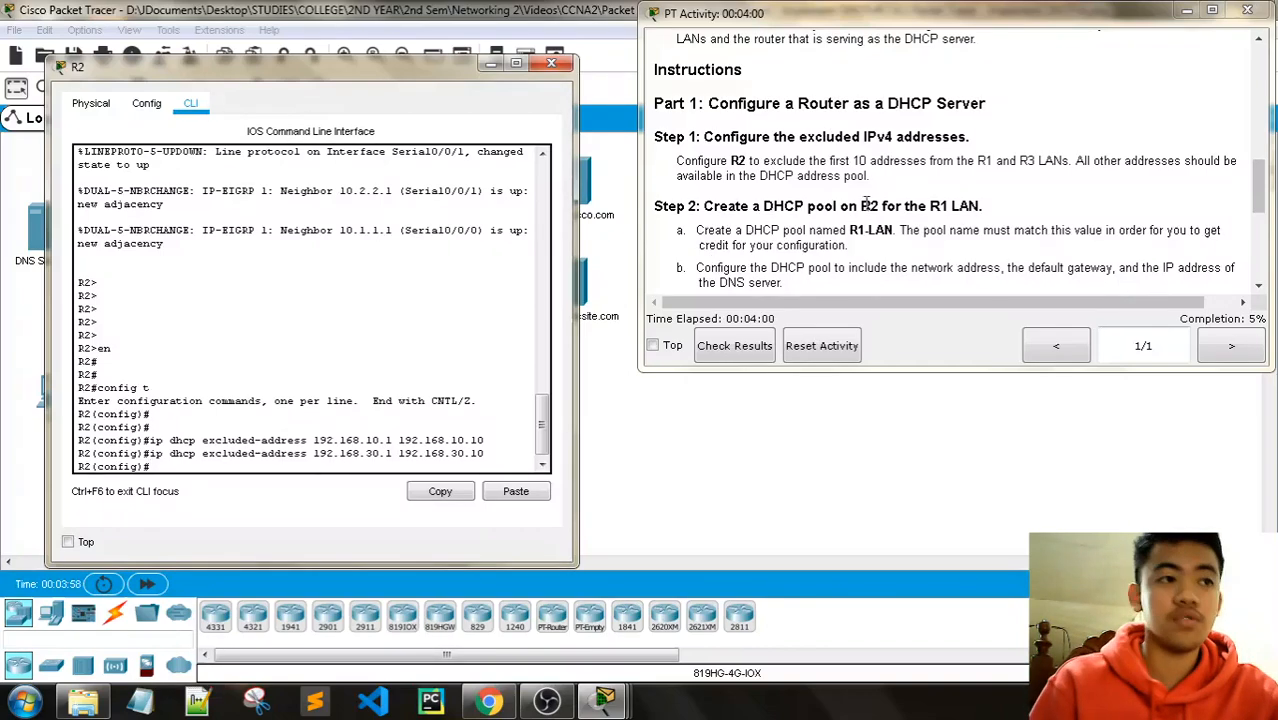
pyautogui.scroll(-2, 866, 205)
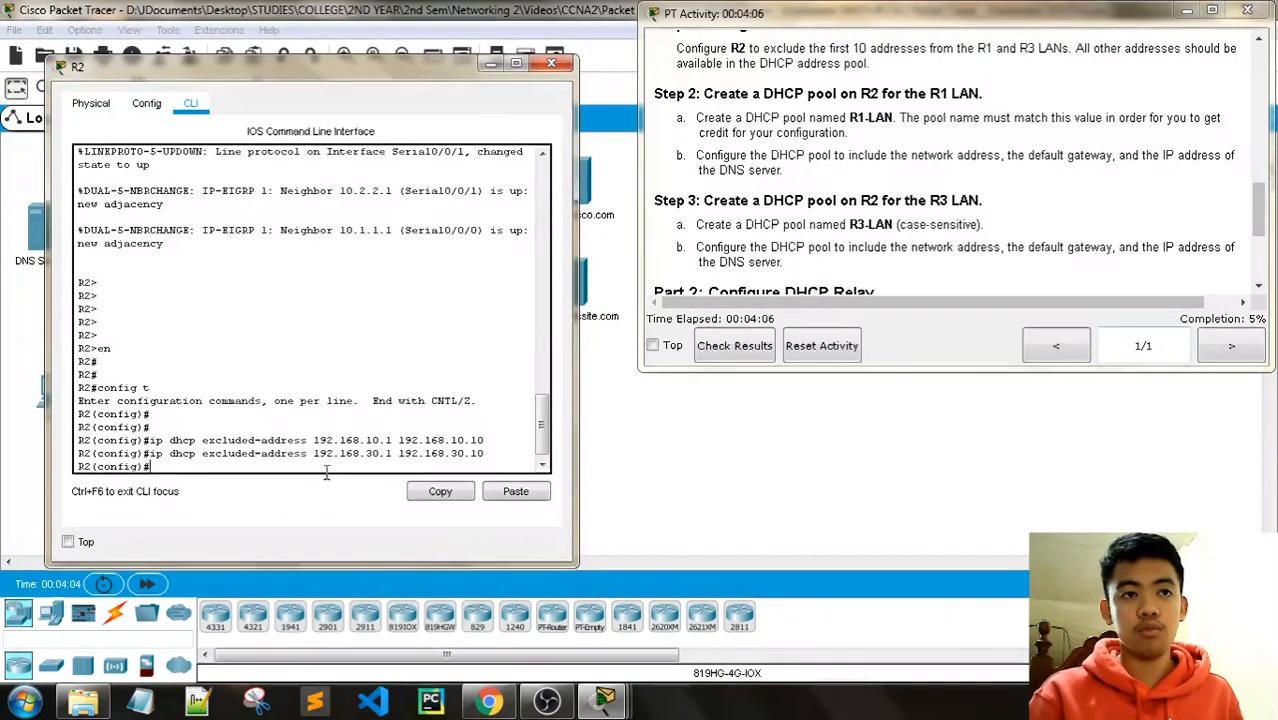
# Step: Create the DHCP pool R1-LAN on R2, correcting the mistyped name R3
pyautogui.write('ip dhcp pool ')
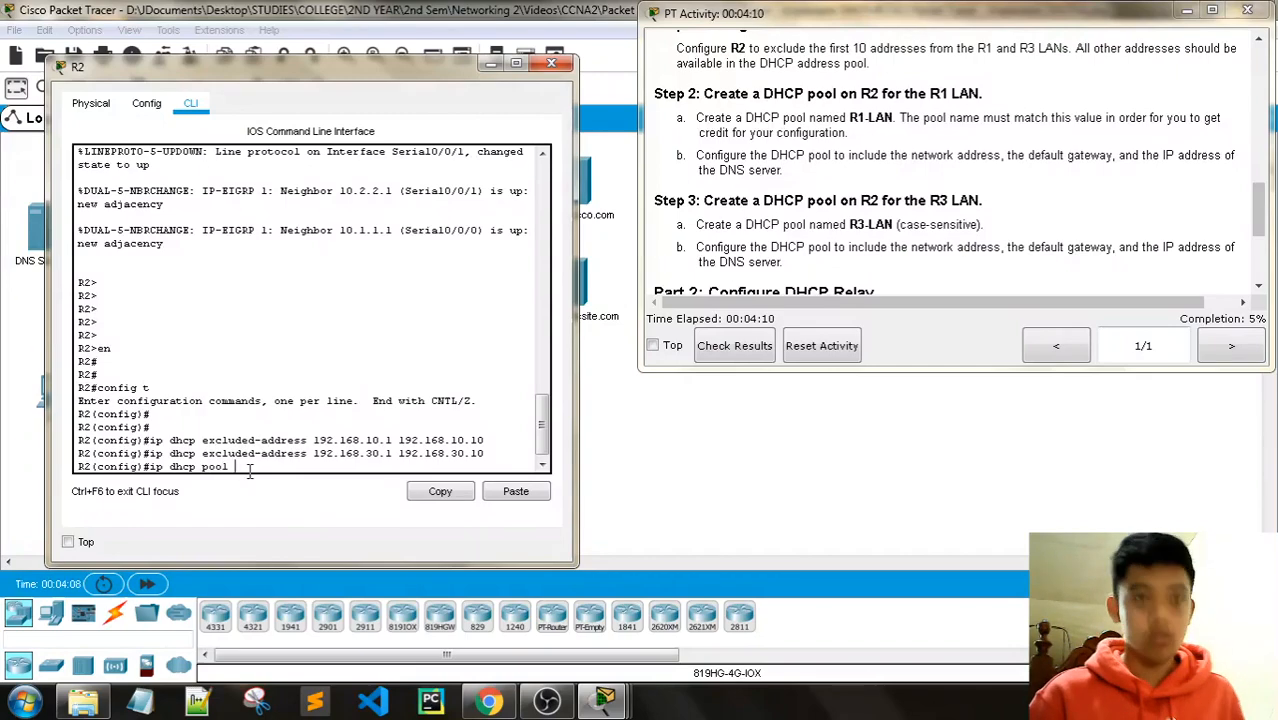
pyautogui.write('R3')
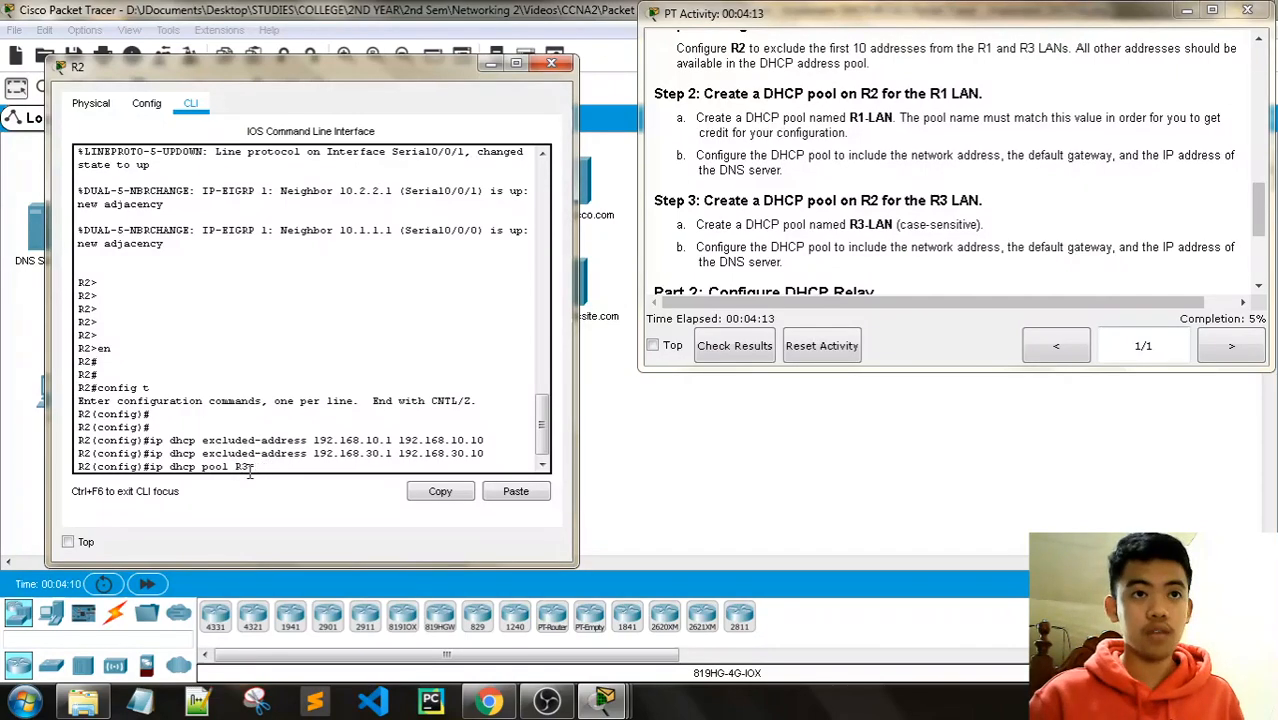
pyautogui.press('BackSpace')
pyautogui.write('1-LAN')
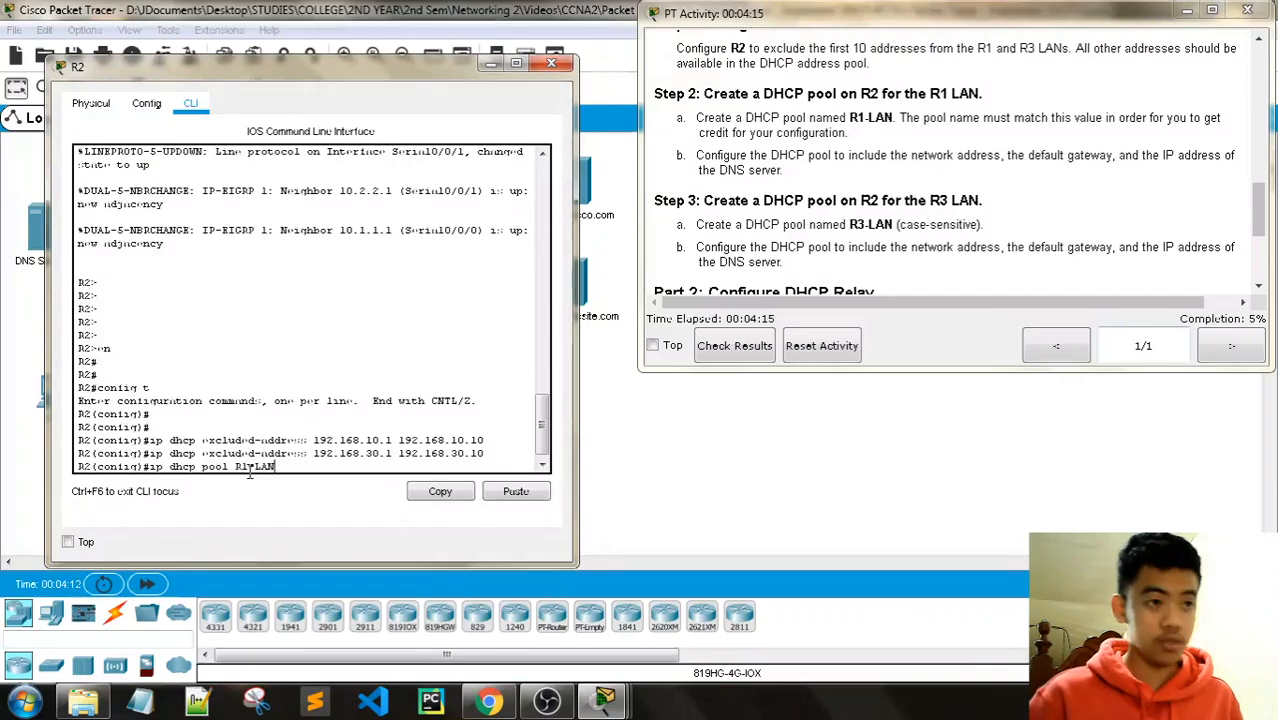
pyautogui.press('Return')
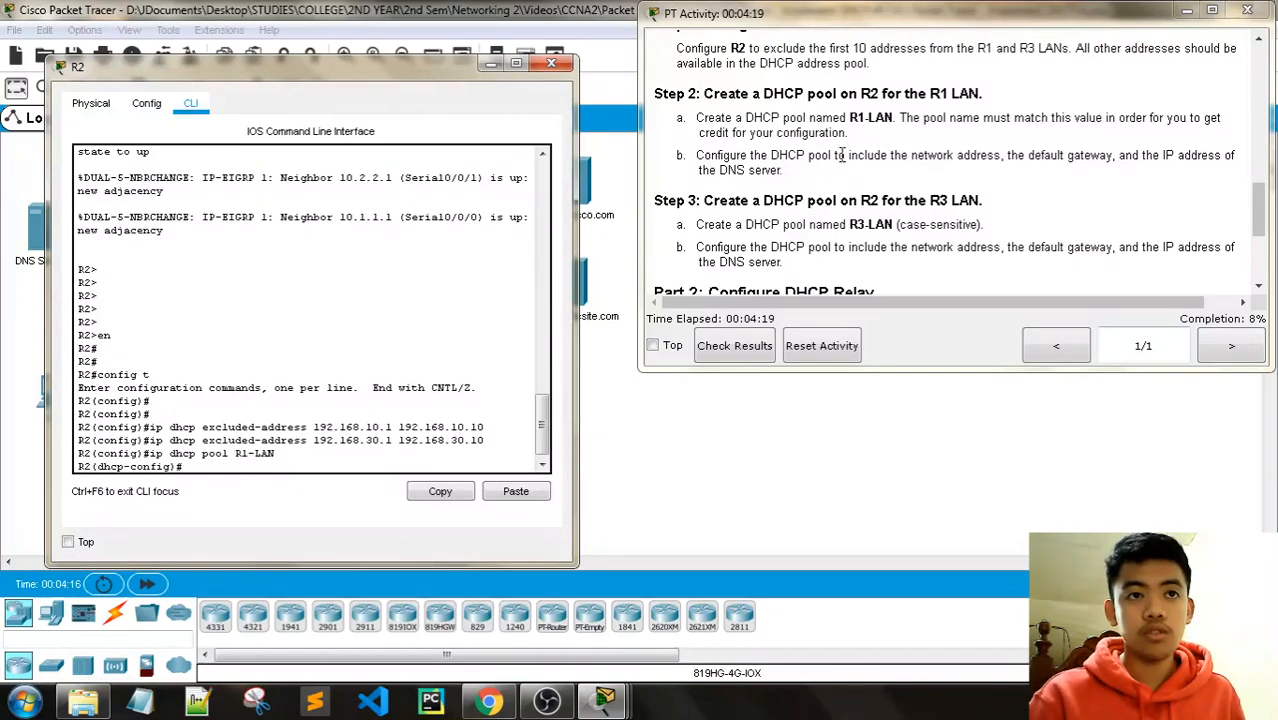
# Step: Set the R1-LAN pool network to 192.168.10.0 255.255.255.0 and type default-router 192.168.10.1
pyautogui.write('netwr')
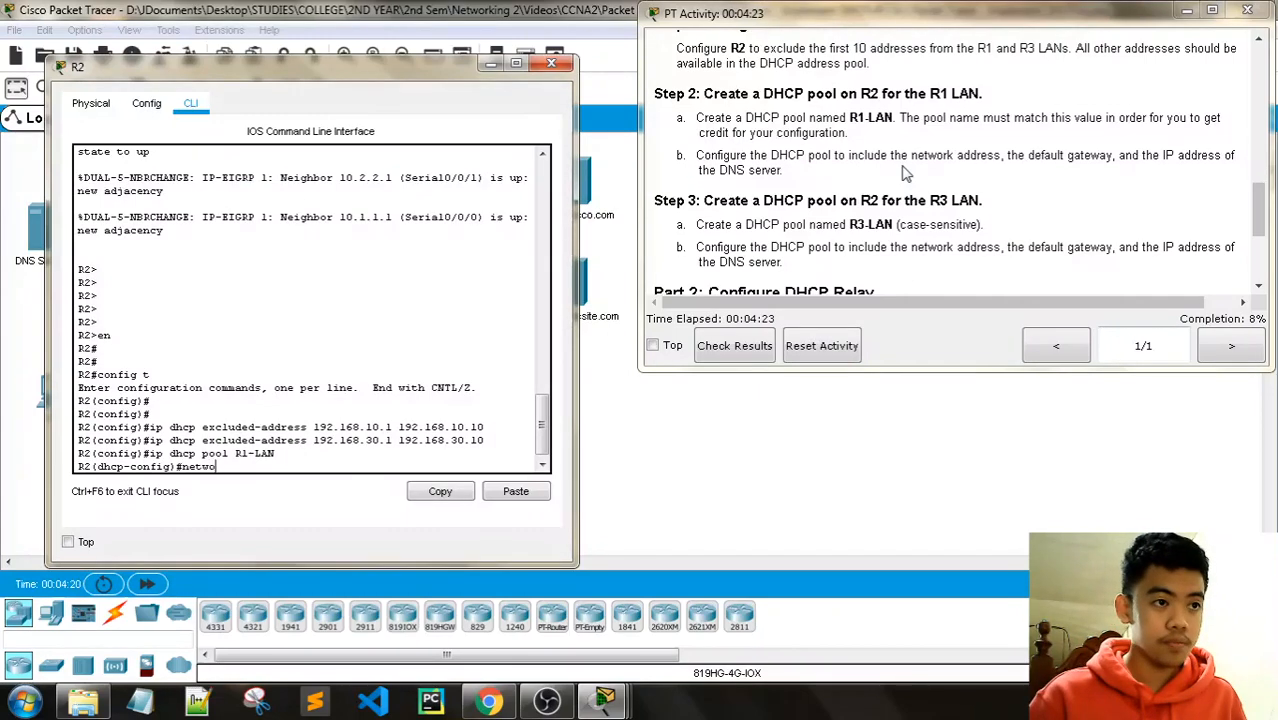
pyautogui.write('rk 192.')
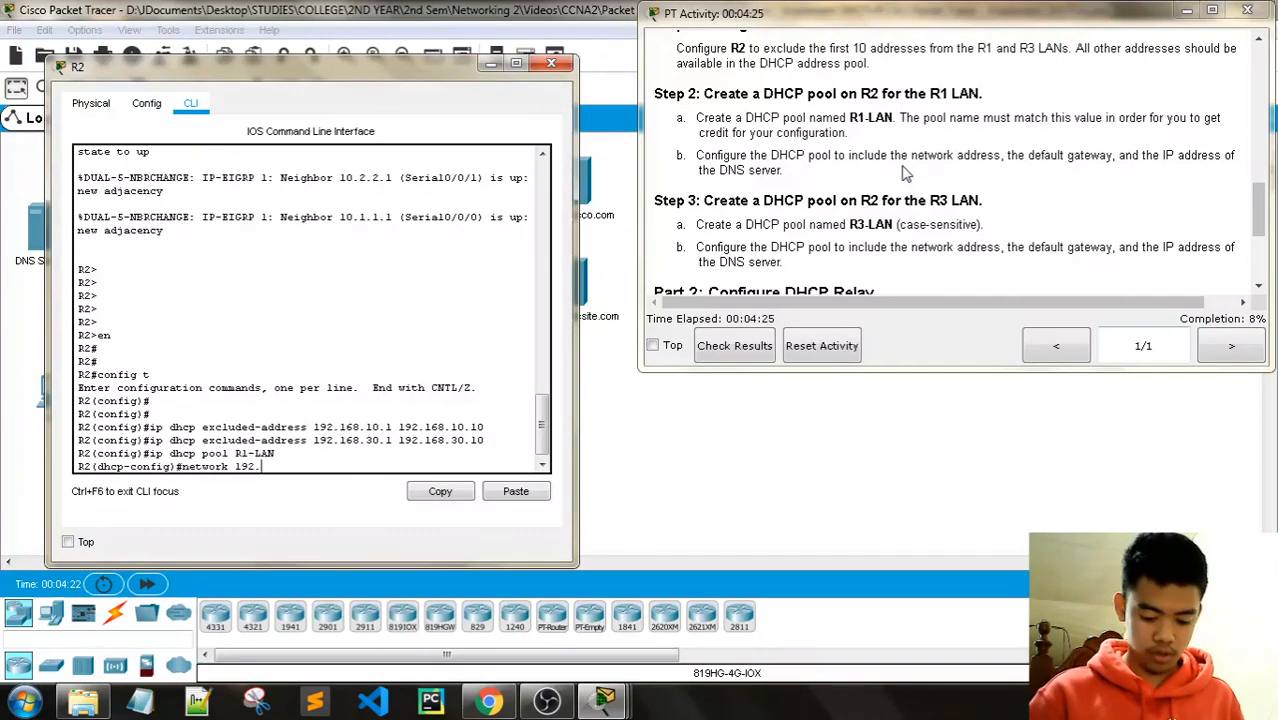
pyautogui.write('168.10.')
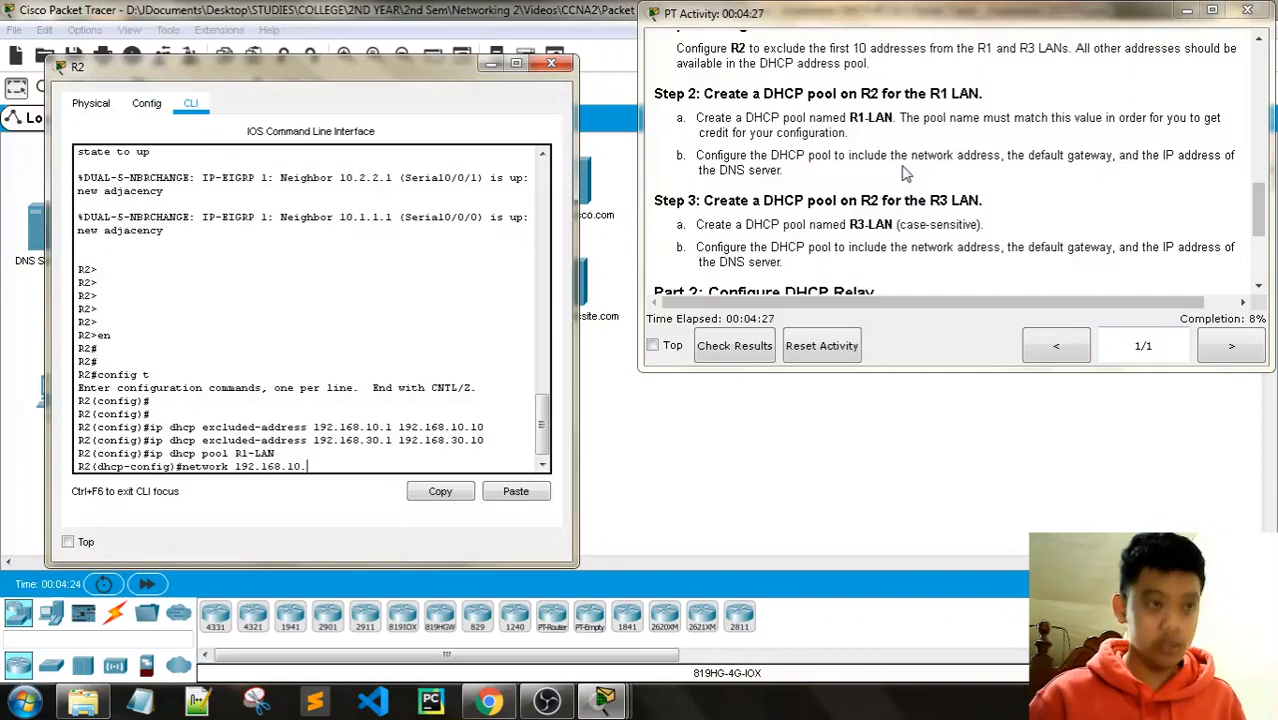
pyautogui.write('0 2')
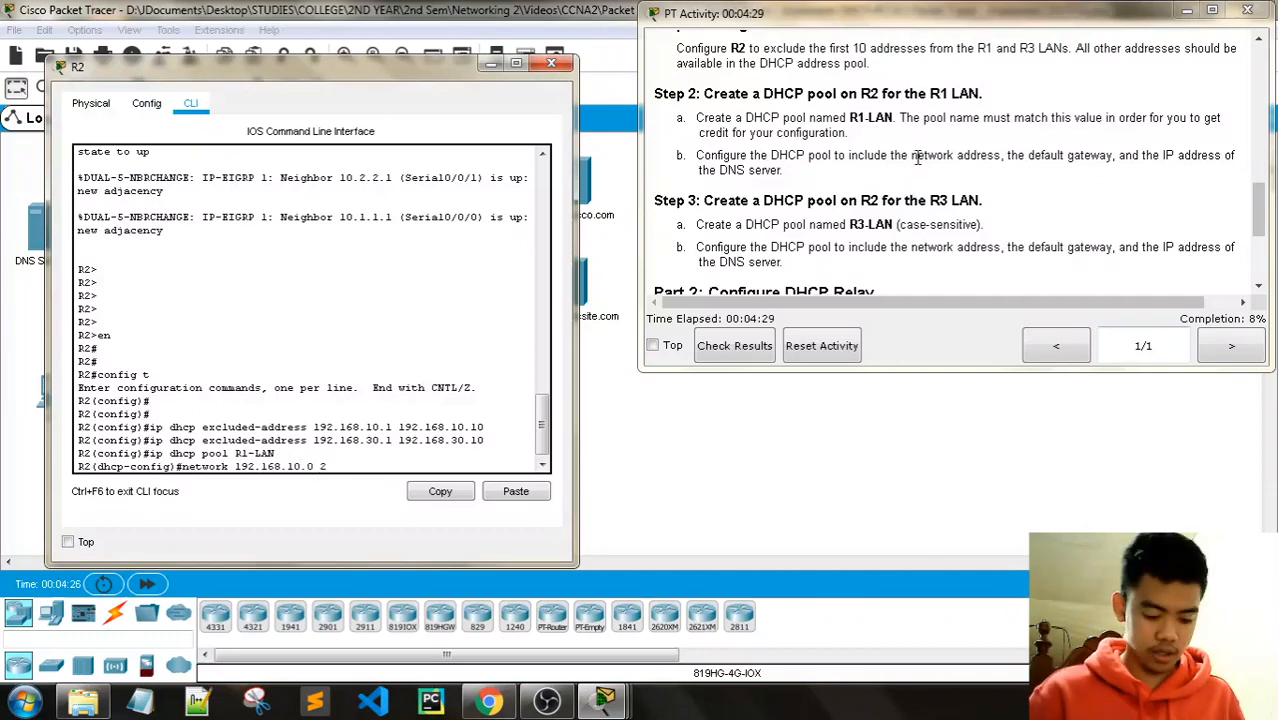
pyautogui.write('55.255.255.0')
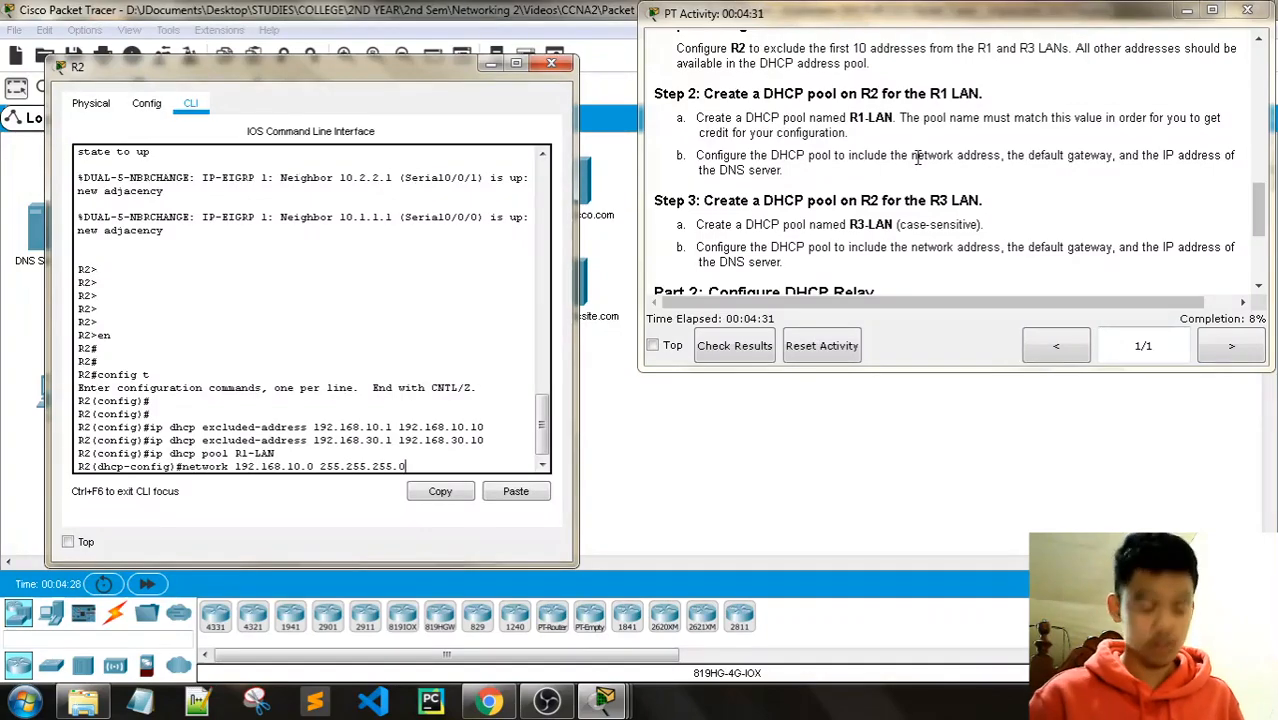
pyautogui.press('Return')
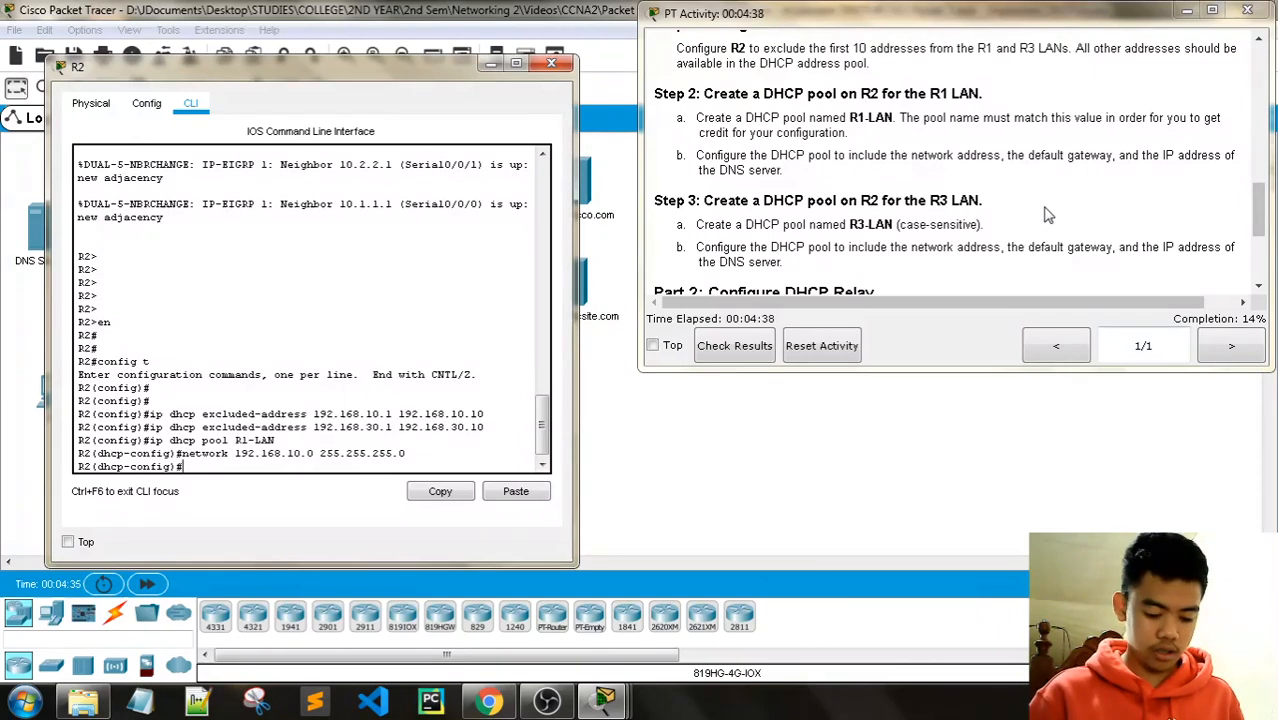
pyautogui.write('default-r')
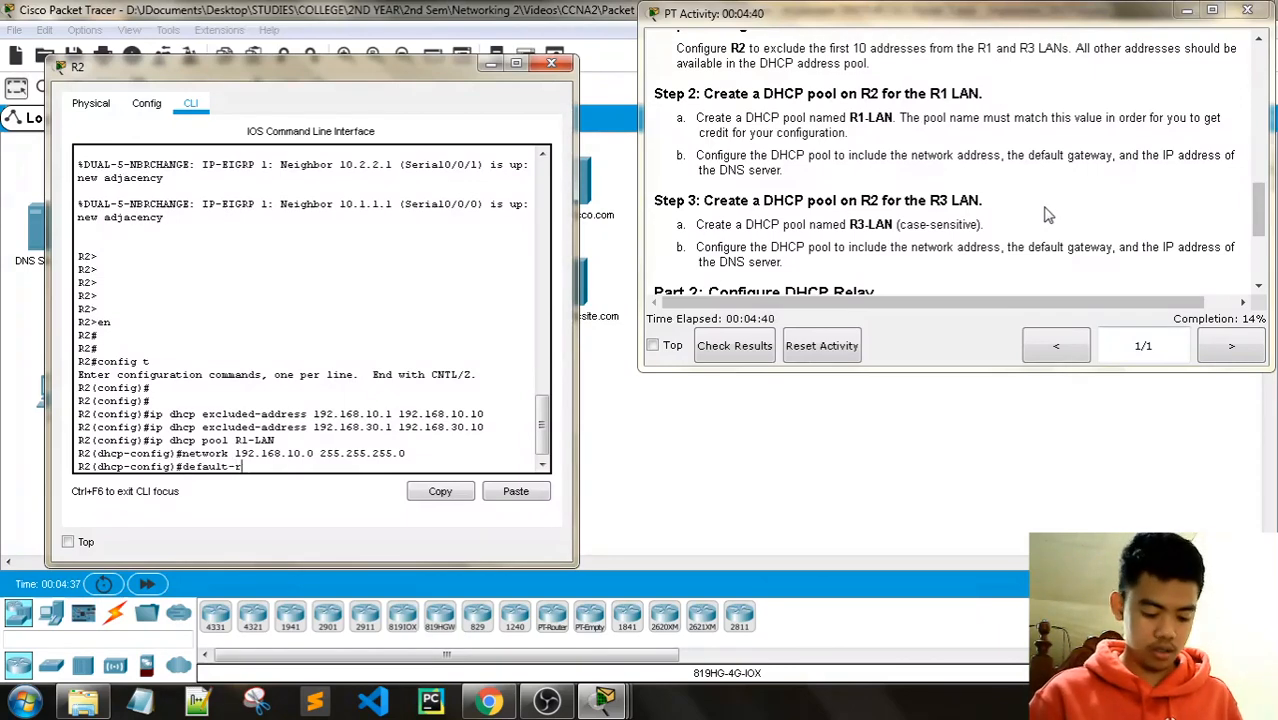
pyautogui.write('outer ')
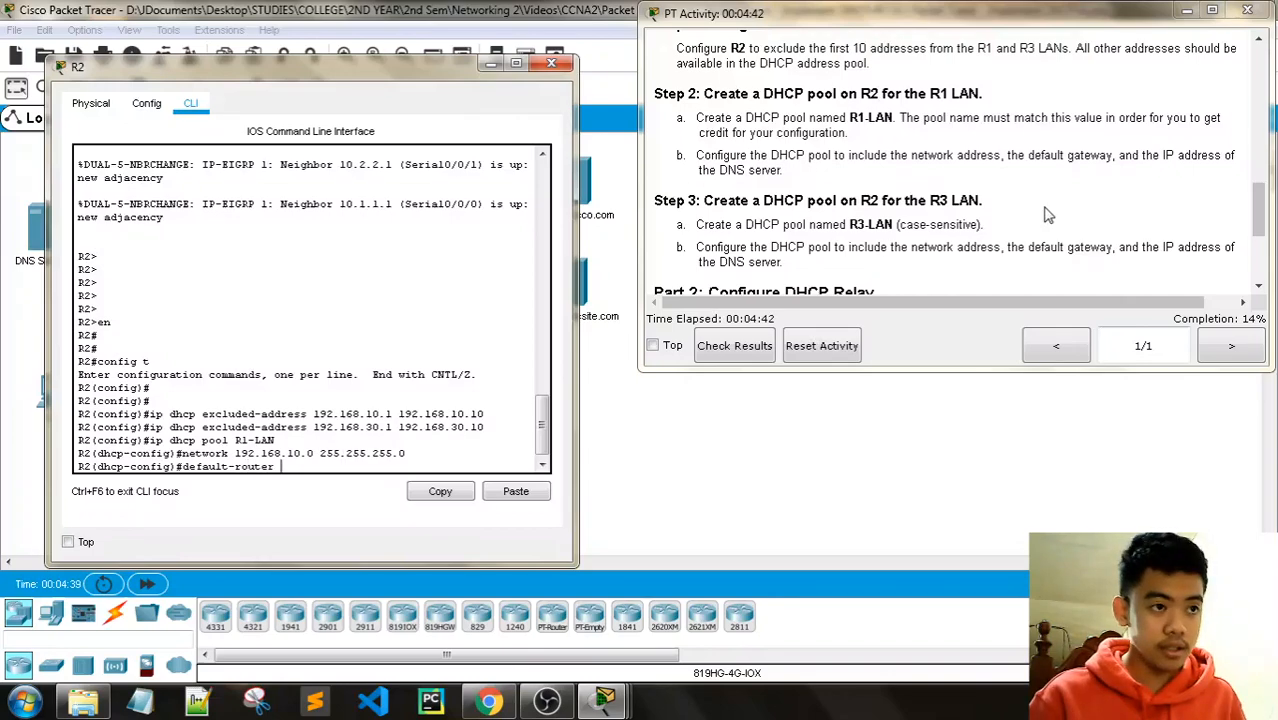
pyautogui.write('192.16')
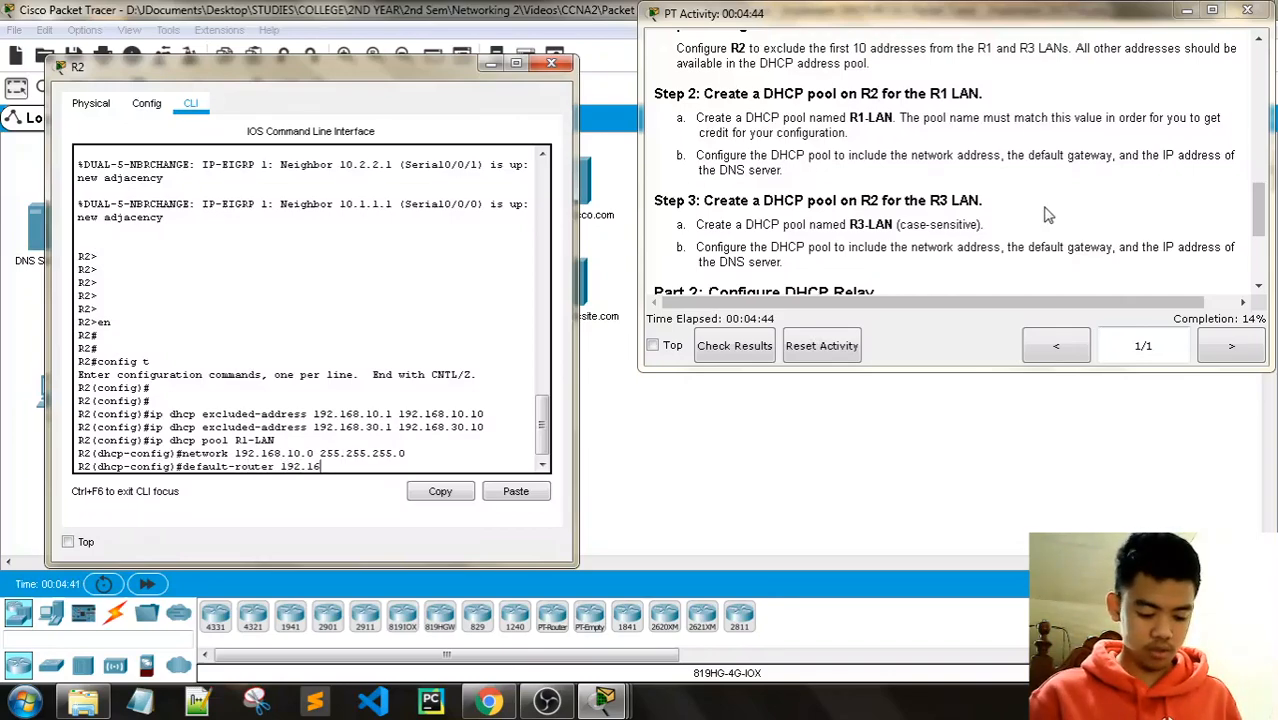
pyautogui.write('8.10.1')
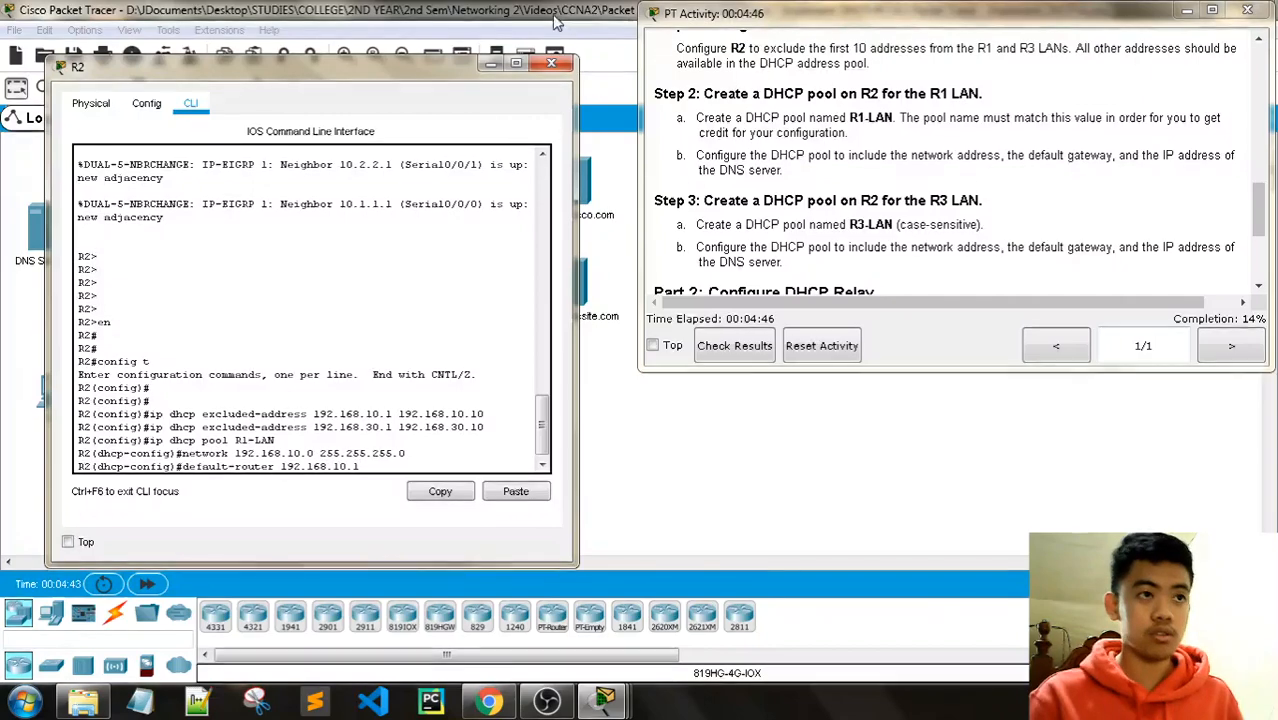
pyautogui.moveTo(401, 73); pyautogui.dragTo(397, 565)
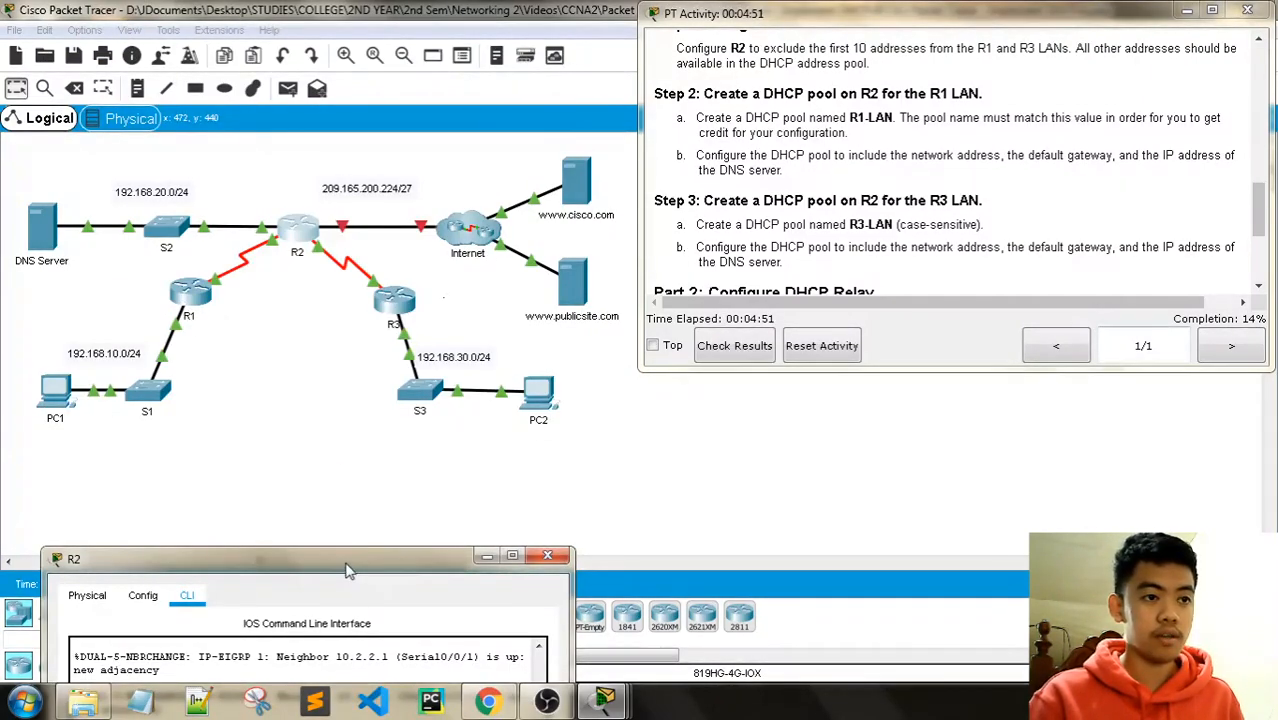
pyautogui.moveTo(350, 560); pyautogui.dragTo(366, 104)
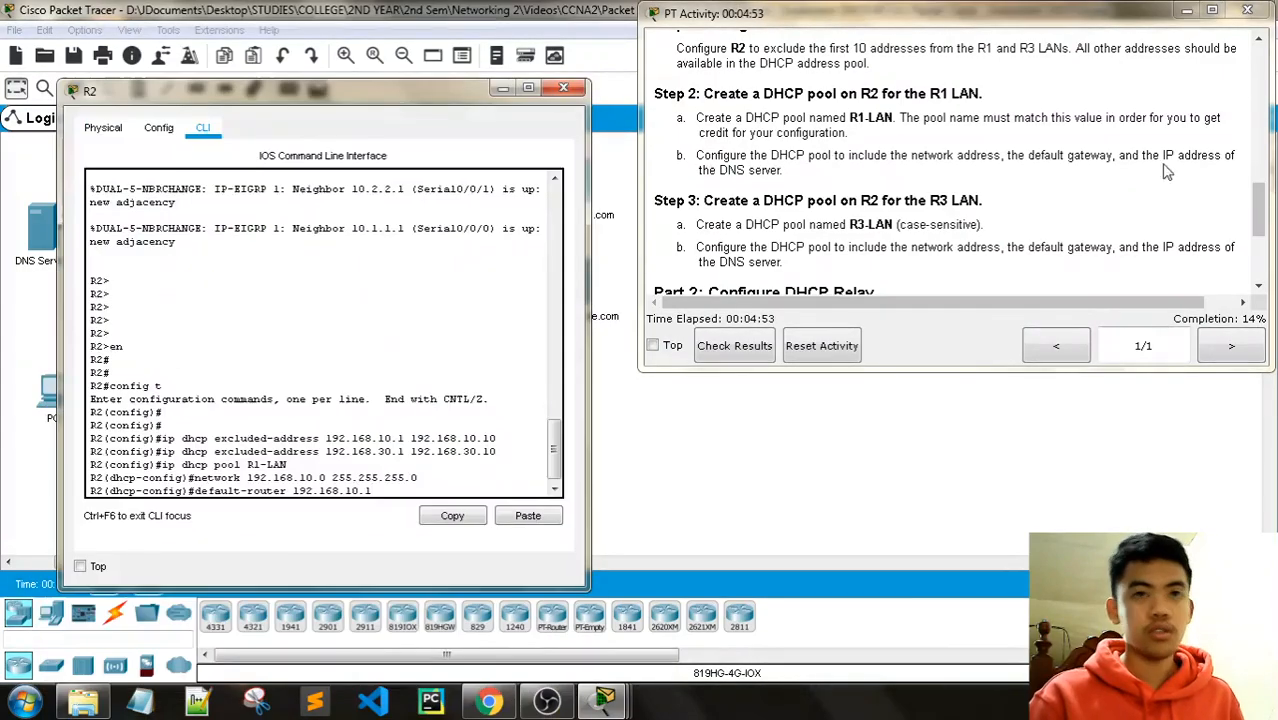
pyautogui.moveTo(1259, 200); pyautogui.dragTo(1248, 55)
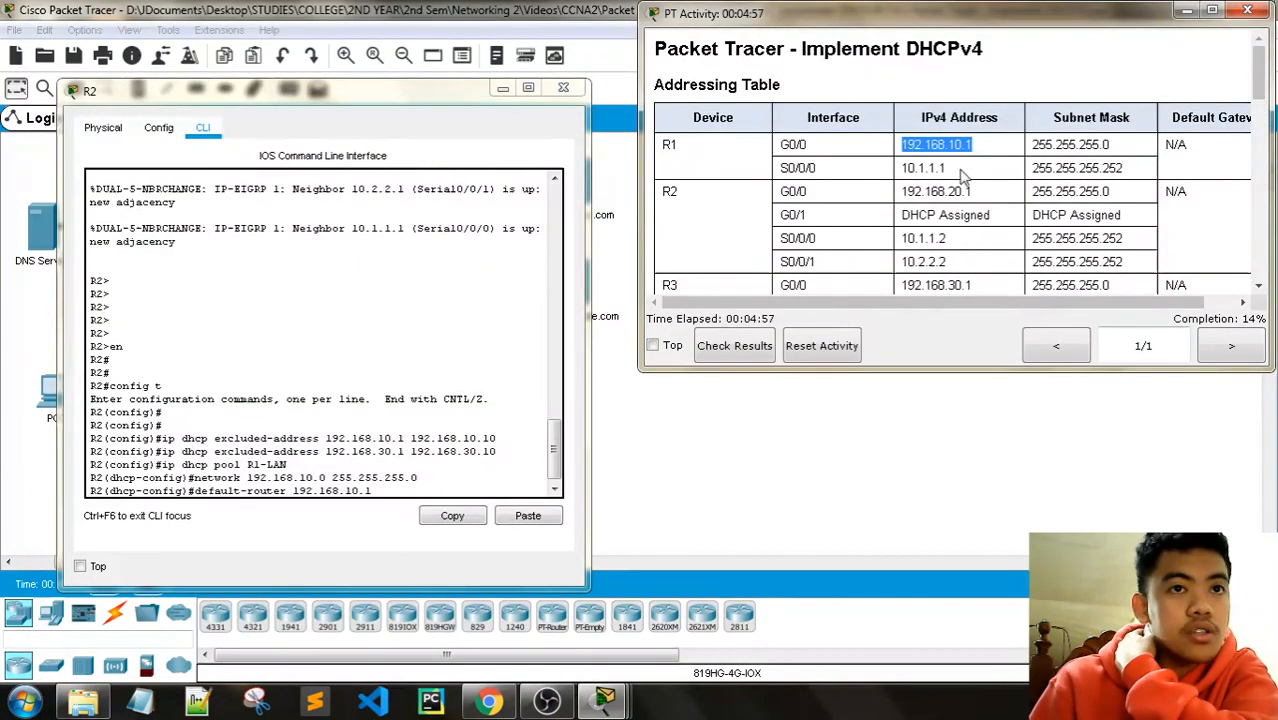
pyautogui.moveTo(1262, 88); pyautogui.dragTo(1273, 210)
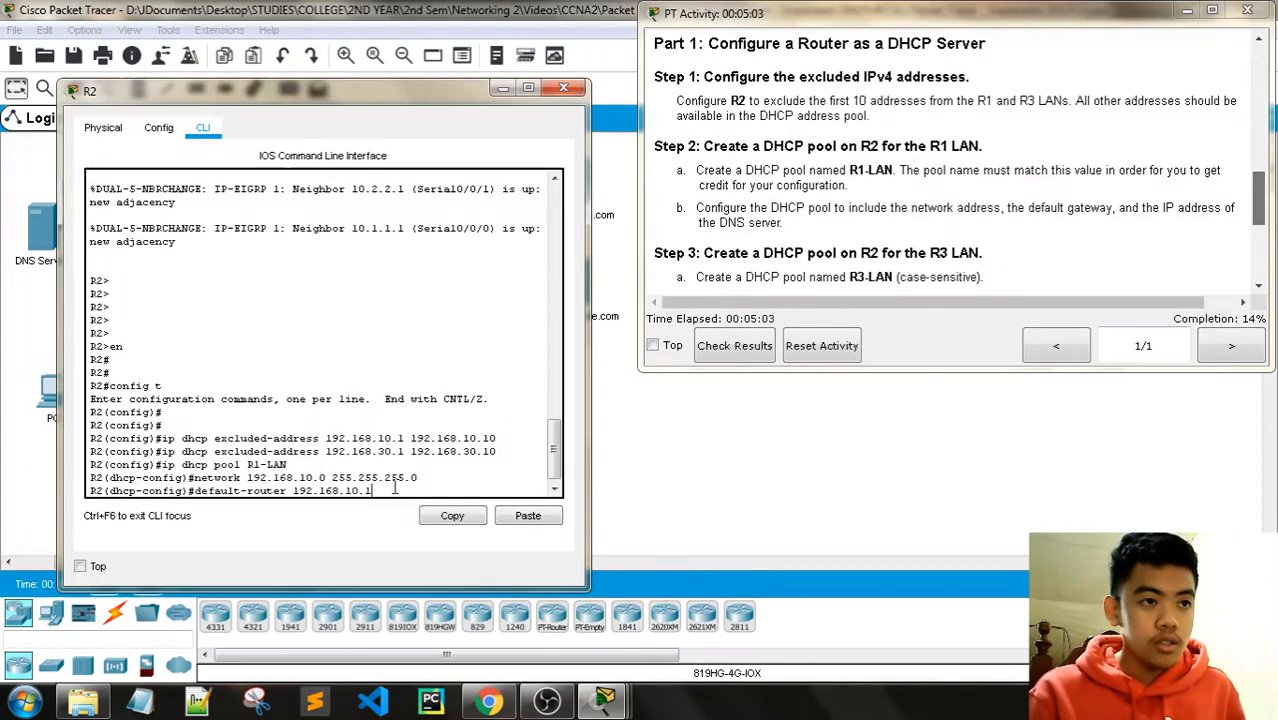
# Step: Give R2's R1-LAN pool default-router 192.168.10.1 and dns-server 192.168.20.254
pyautogui.press('Return')
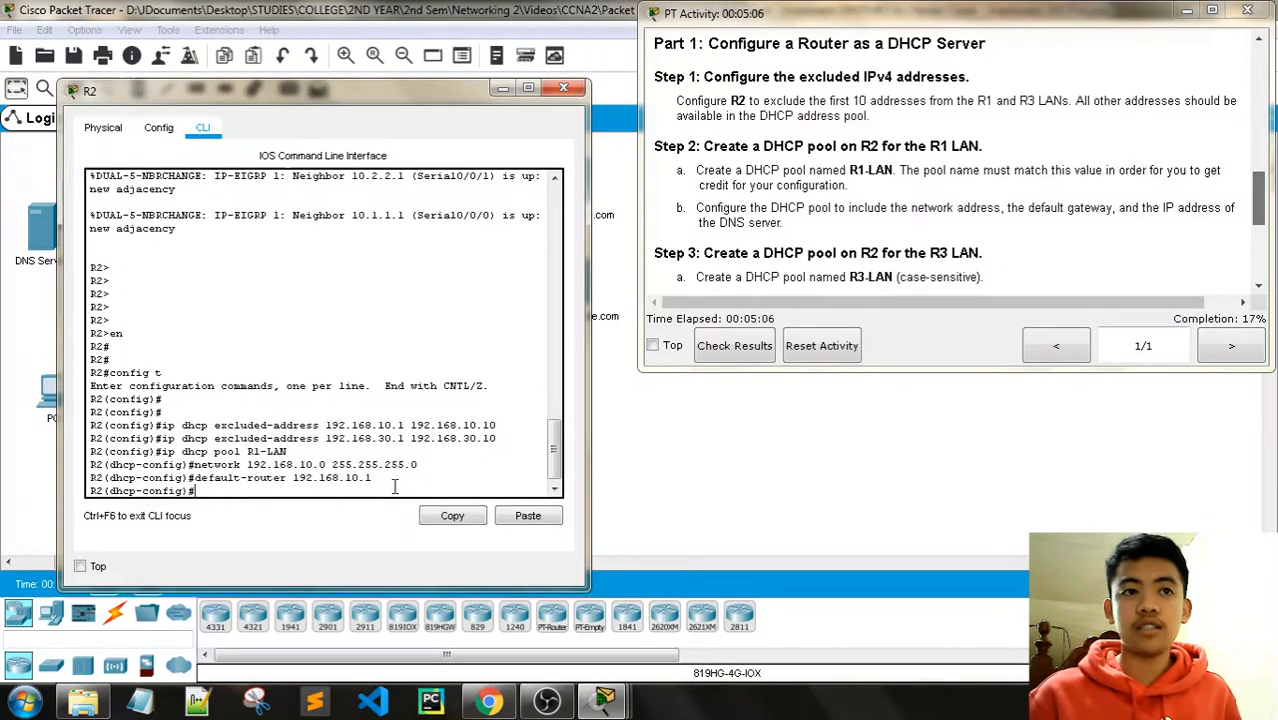
pyautogui.write('dns-server')
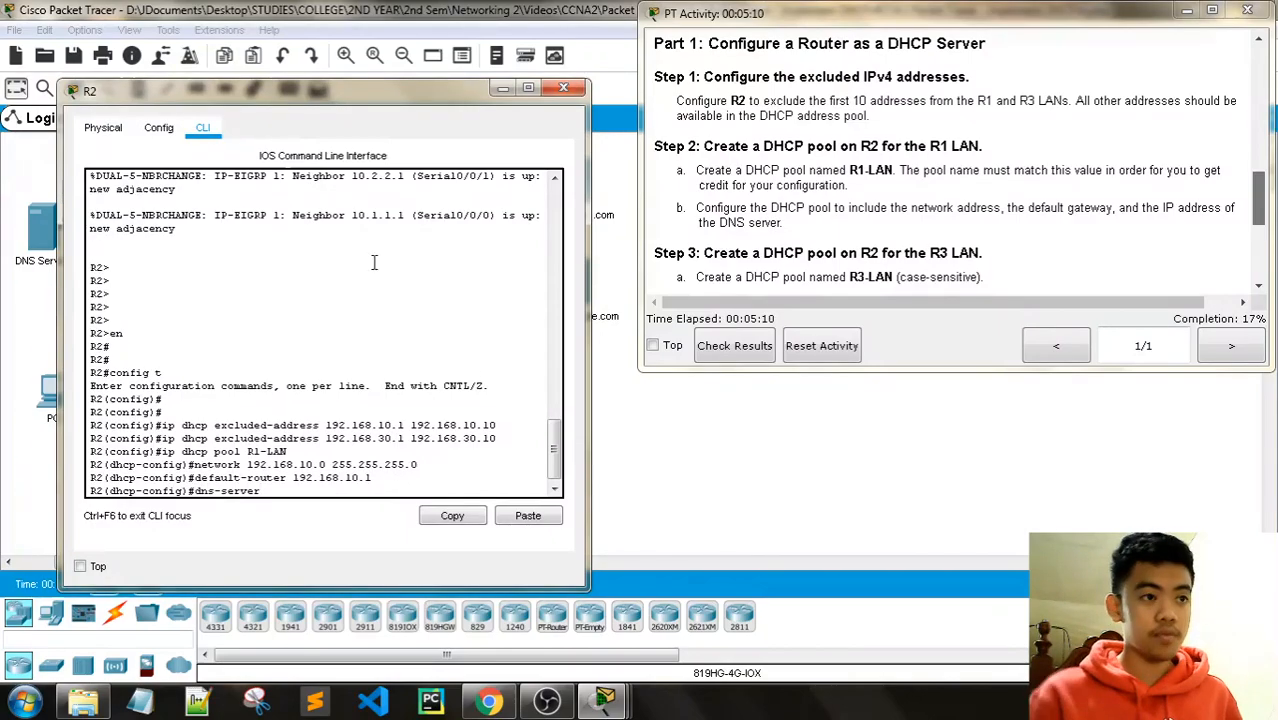
pyautogui.moveTo(1263, 205); pyautogui.dragTo(1263, 111)
pyautogui.scroll(-3, 997, 232)
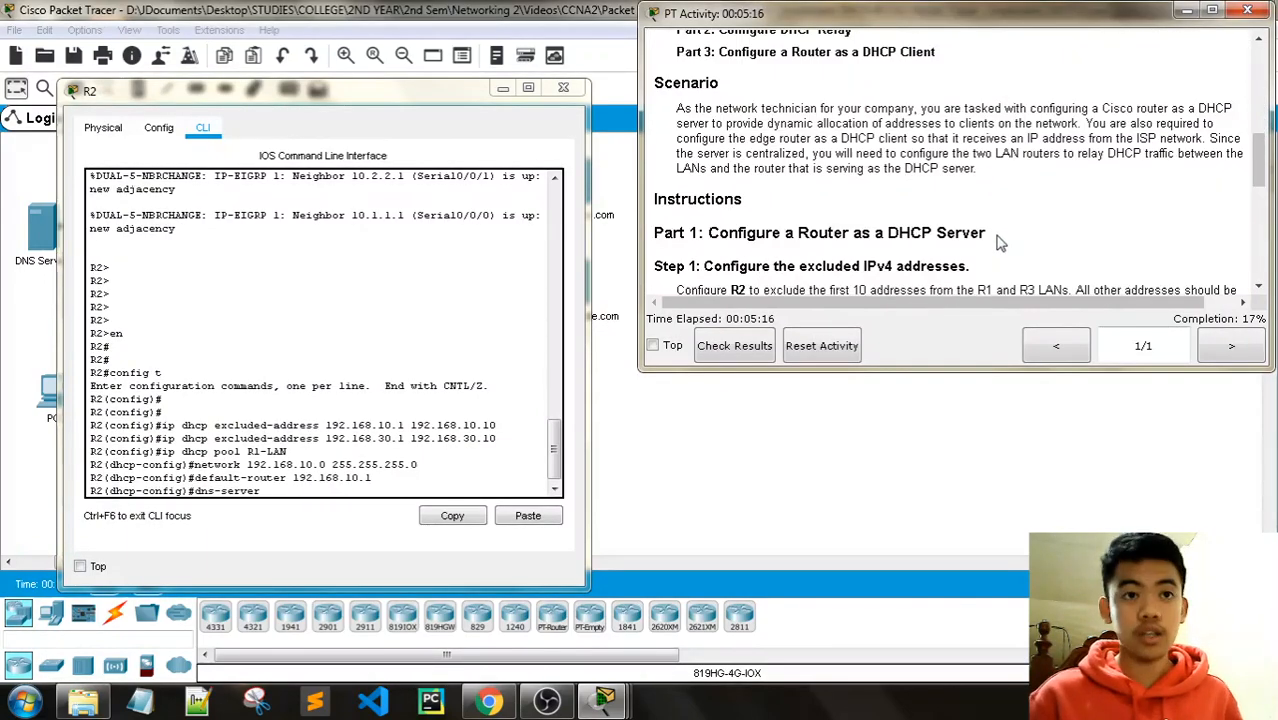
pyautogui.moveTo(1263, 160); pyautogui.dragTo(1265, 98)
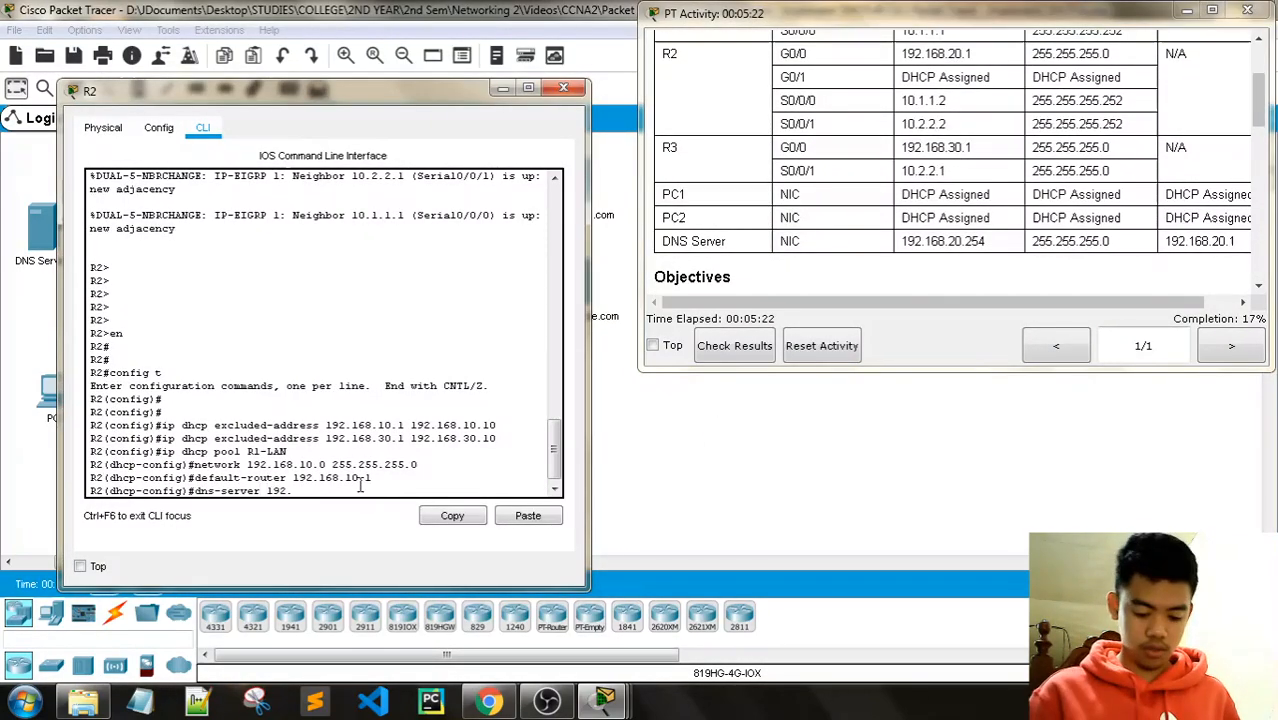
pyautogui.write('168.20')
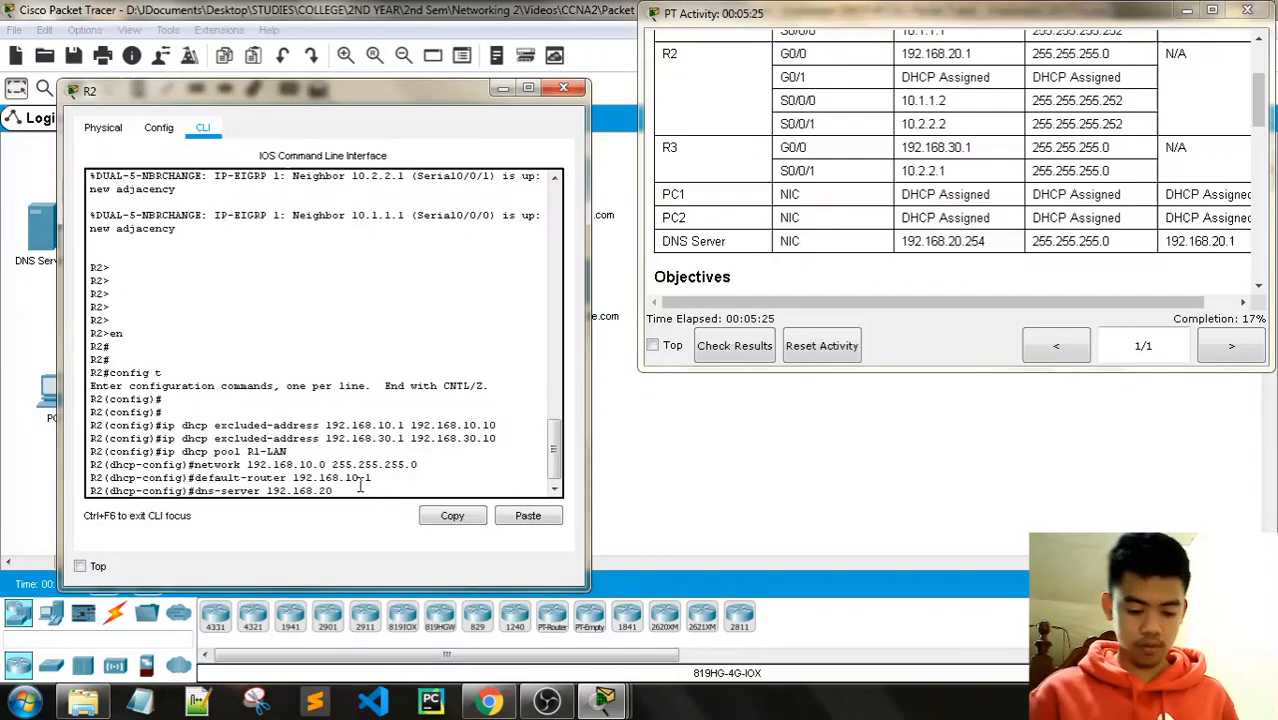
pyautogui.write('.254')
pyautogui.press('Return')
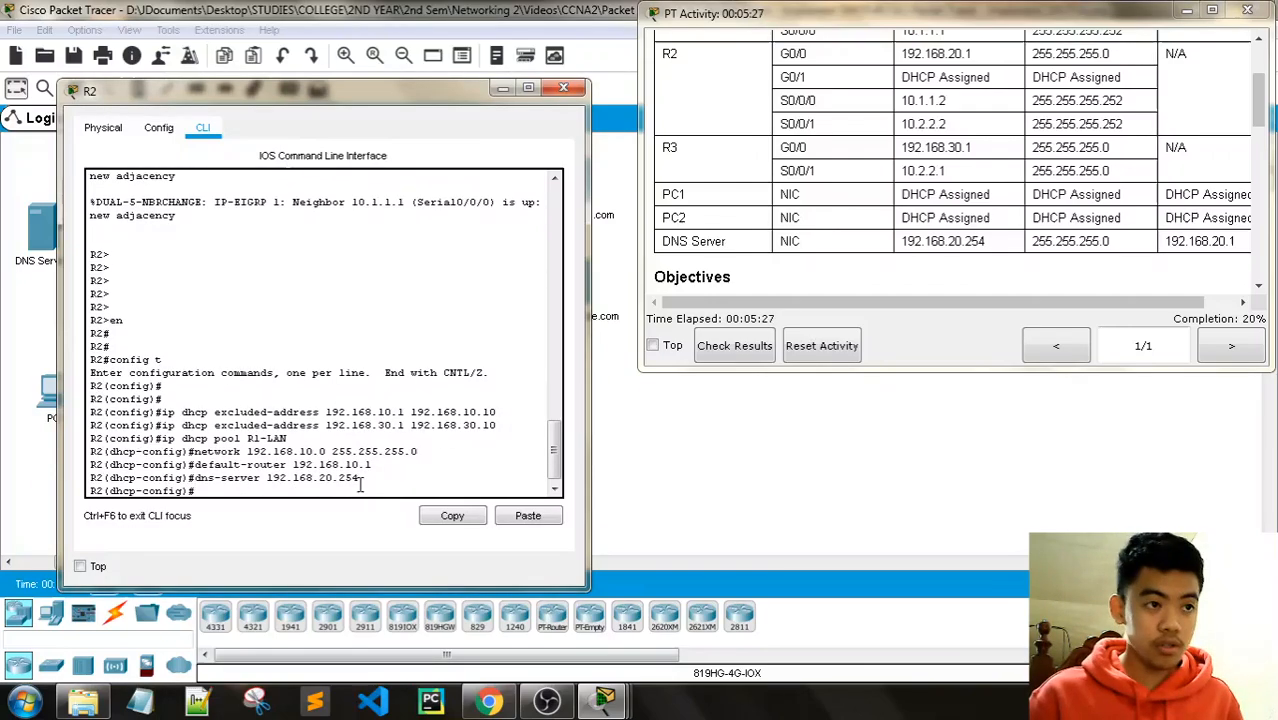
pyautogui.moveTo(1266, 113); pyautogui.dragTo(1258, 226)
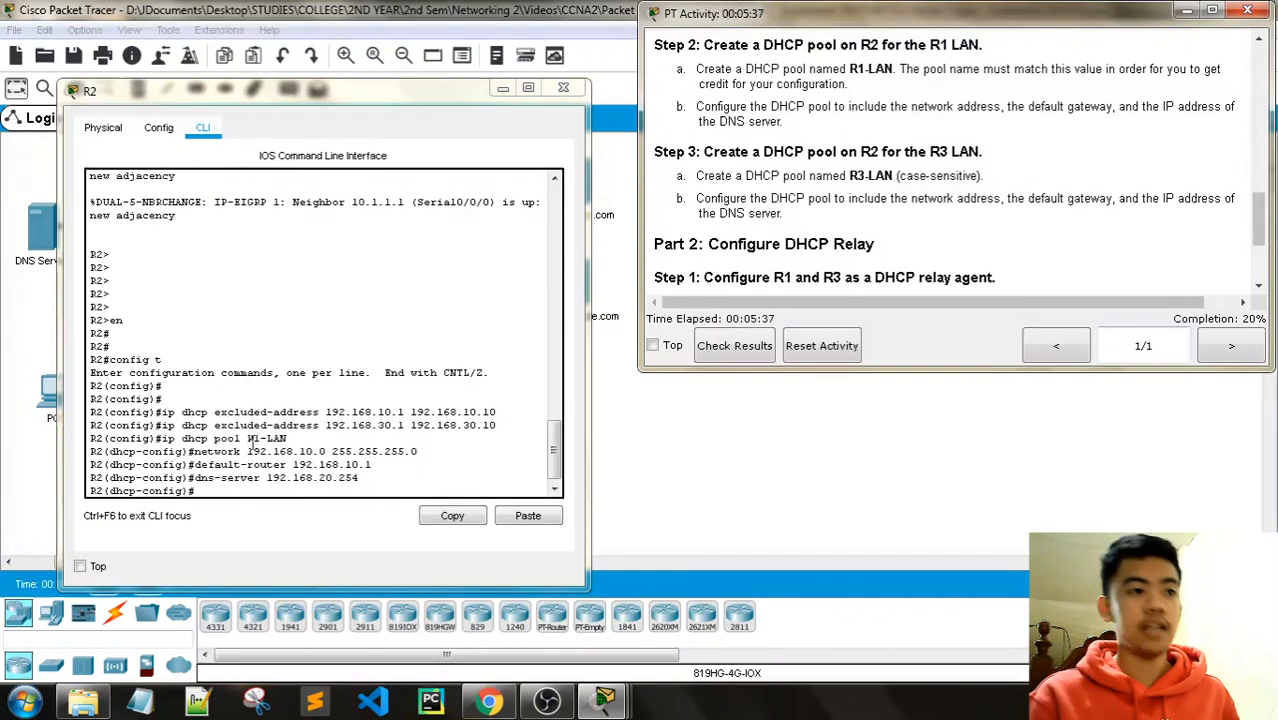
# Step: Leave the R1-LAN pool, then create pool R3-LAN with network 192.168.30.0 255.255.255.0
pyautogui.click(240, 489)
pyautogui.write('exit')
pyautogui.press('Return')
pyautogui.press('Return')
pyautogui.press('Return')
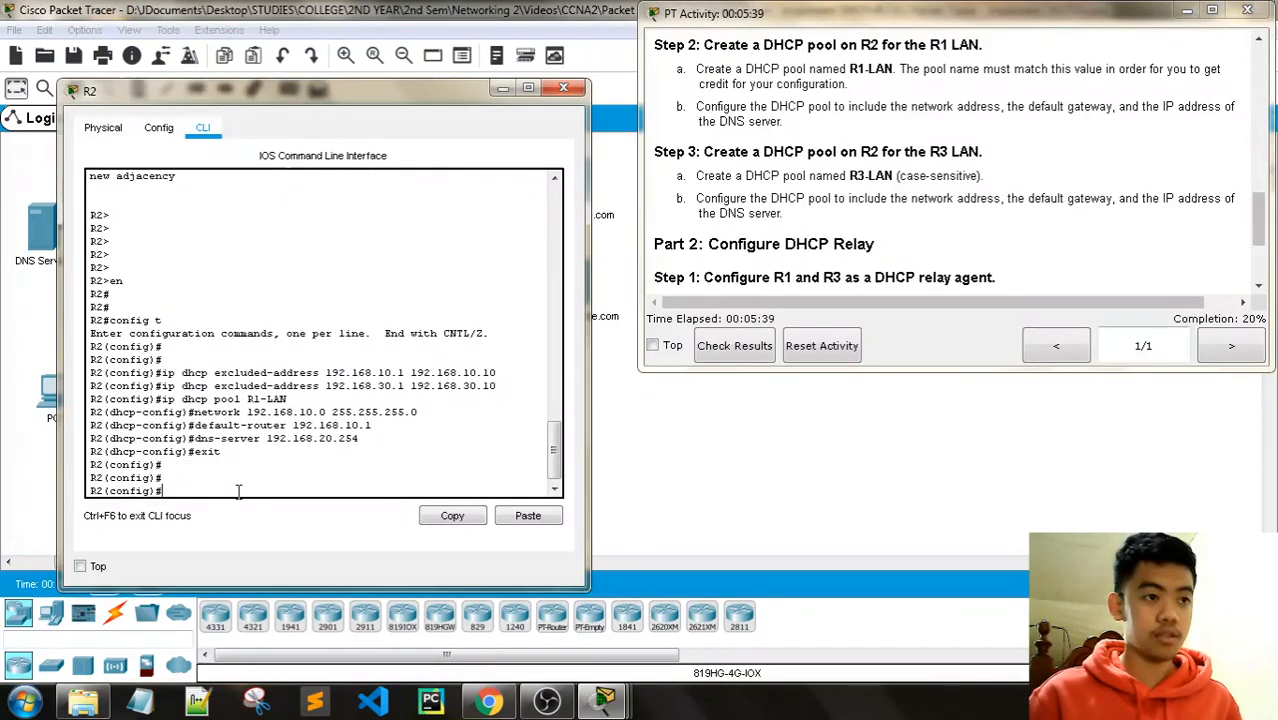
pyautogui.write('ip dhcp ')
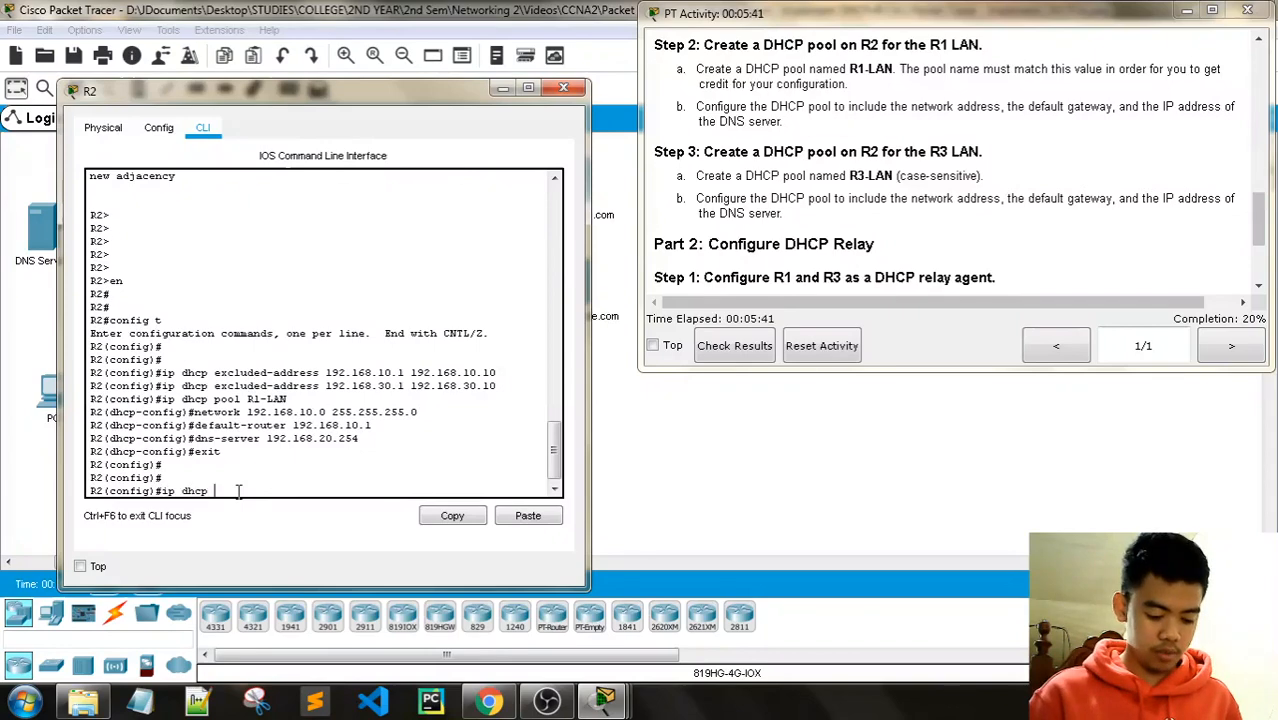
pyautogui.write('pool R3')
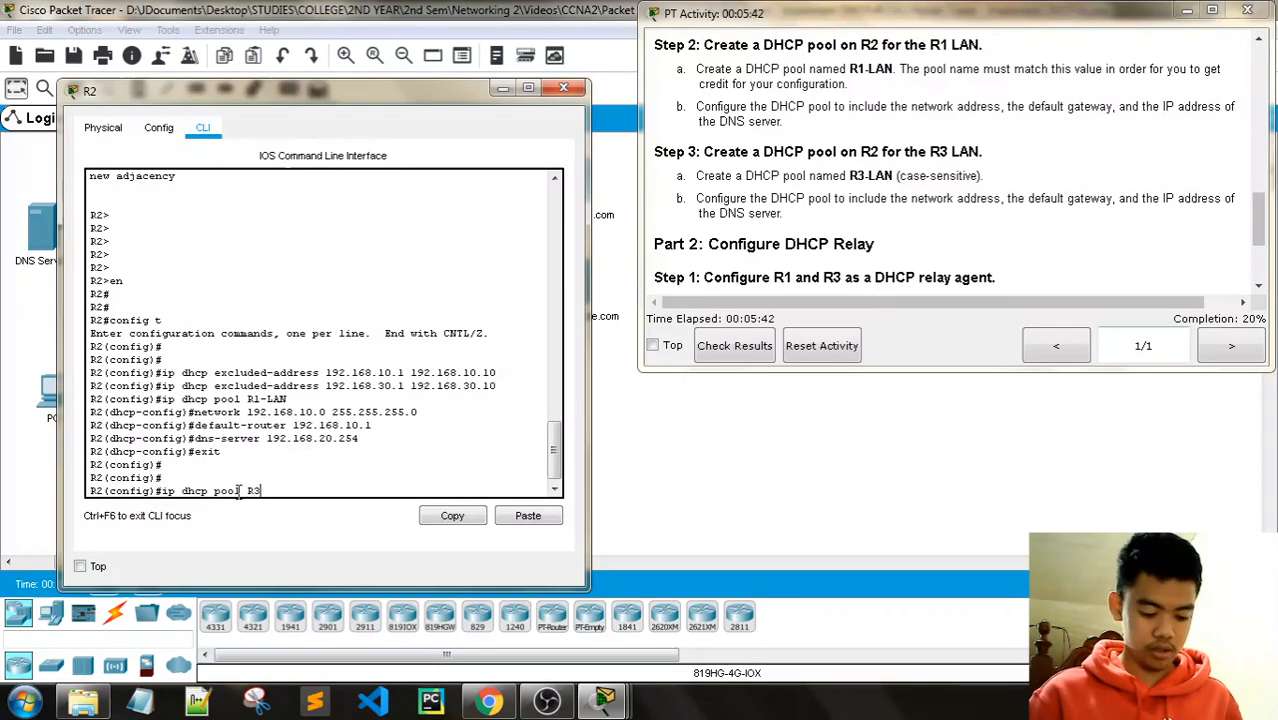
pyautogui.write('-LAN')
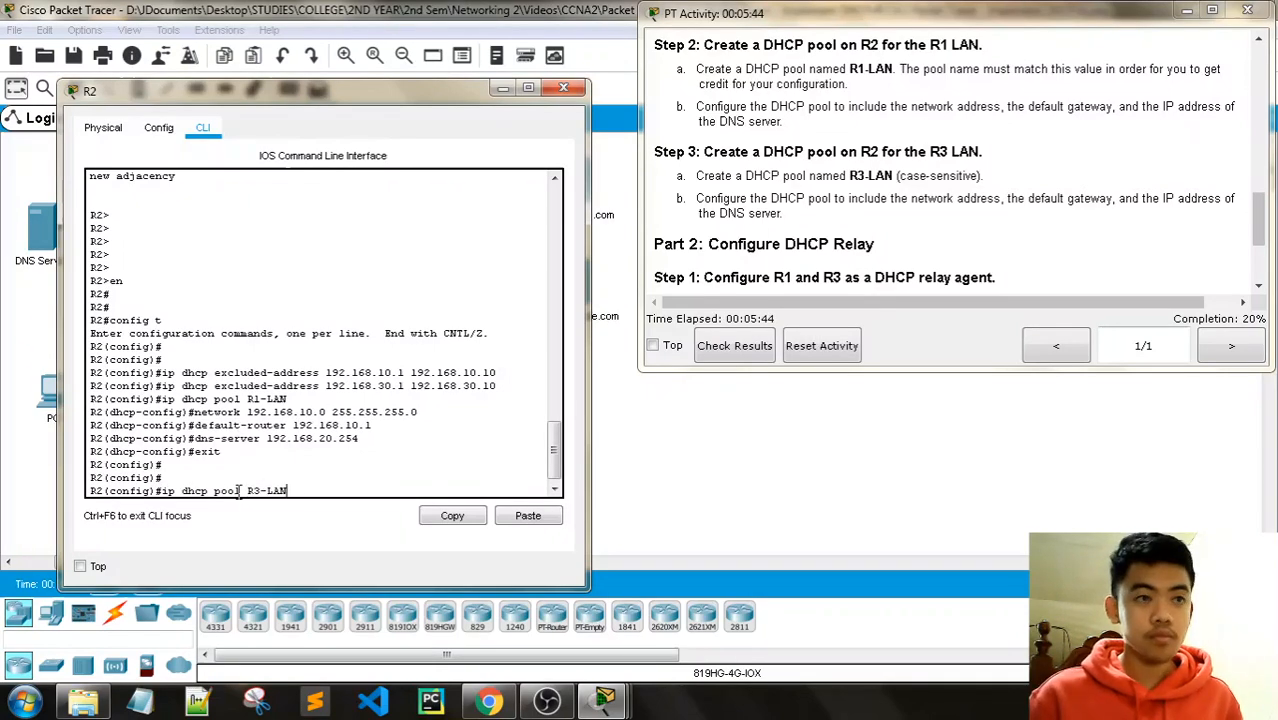
pyautogui.press('Return')
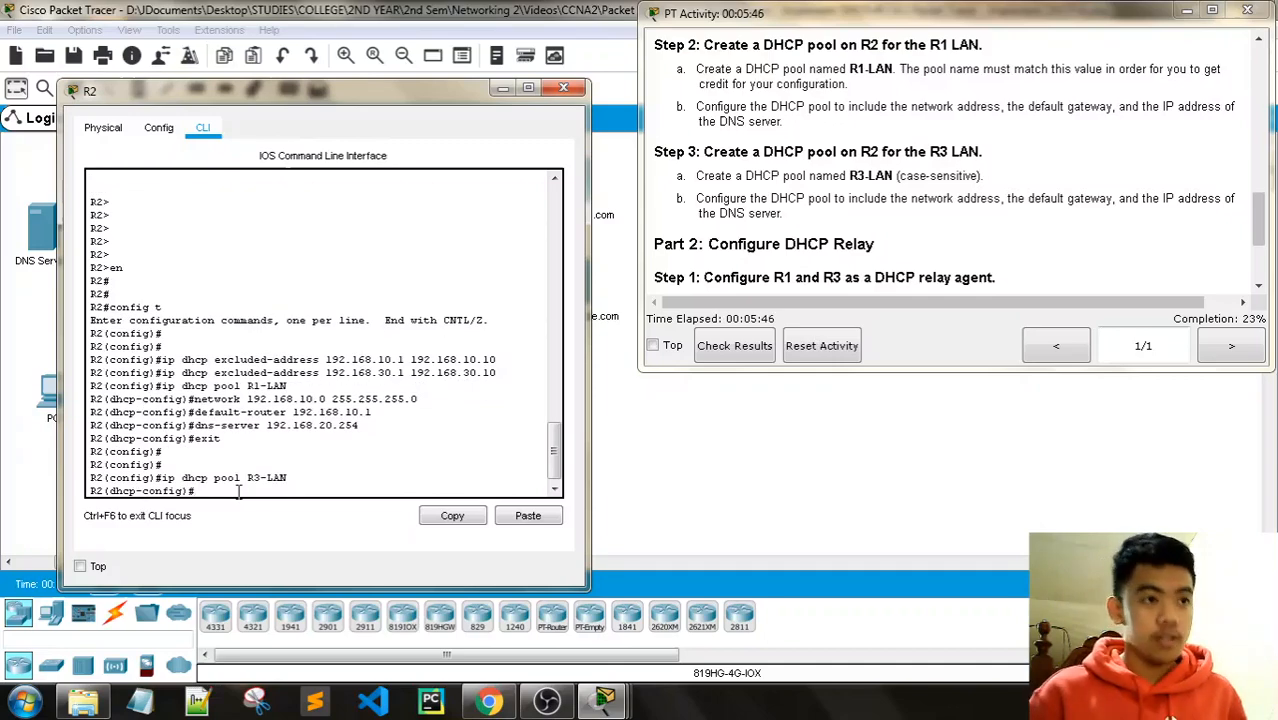
pyautogui.write('netwo')
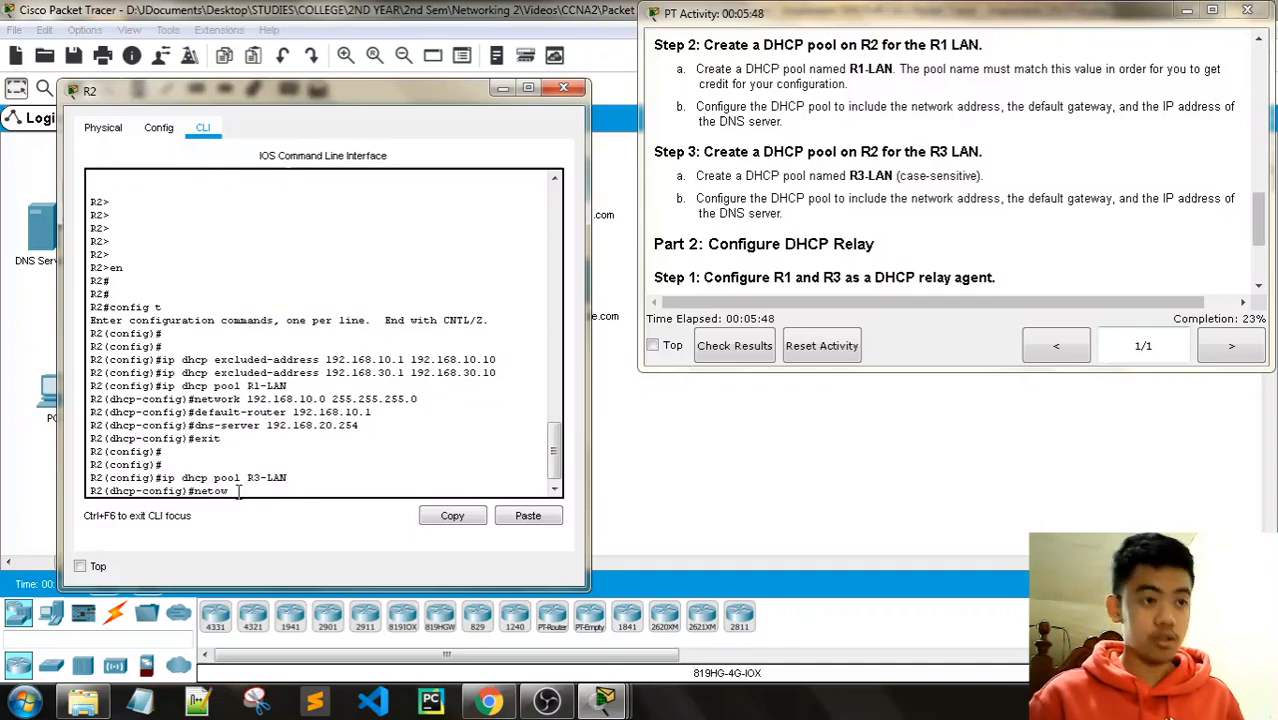
pyautogui.write('rk')
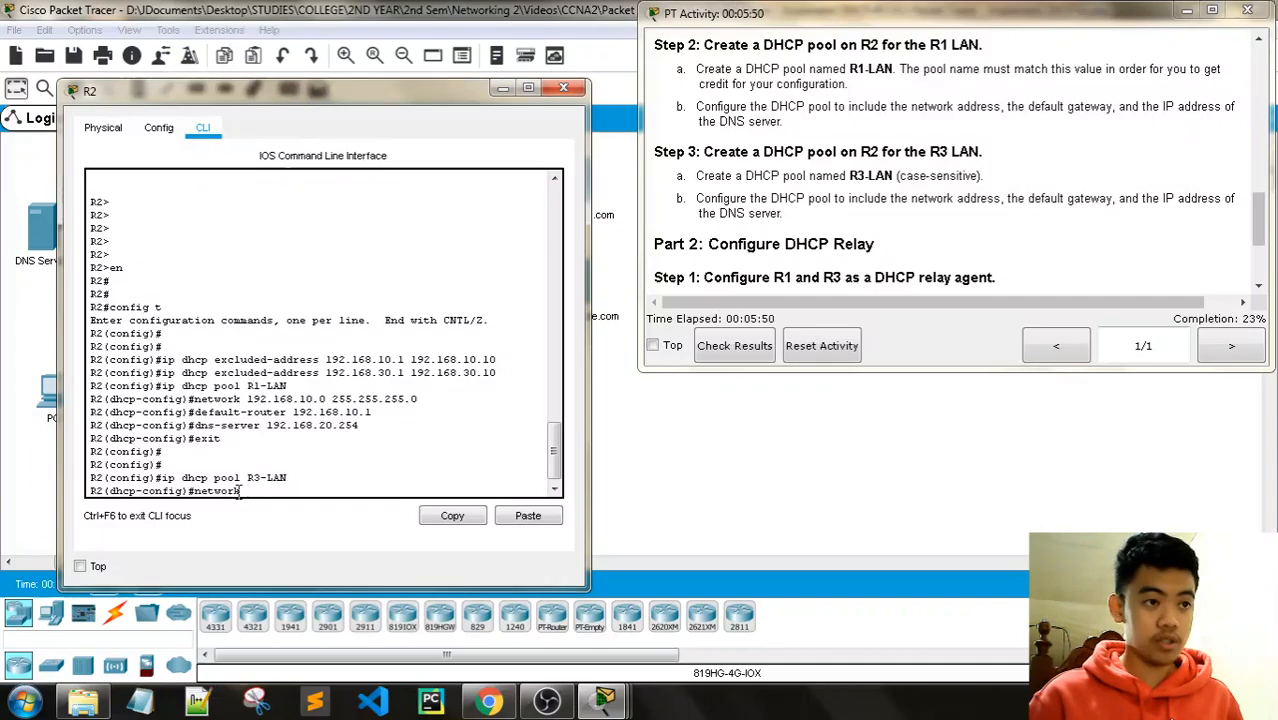
pyautogui.write(' 192.168.')
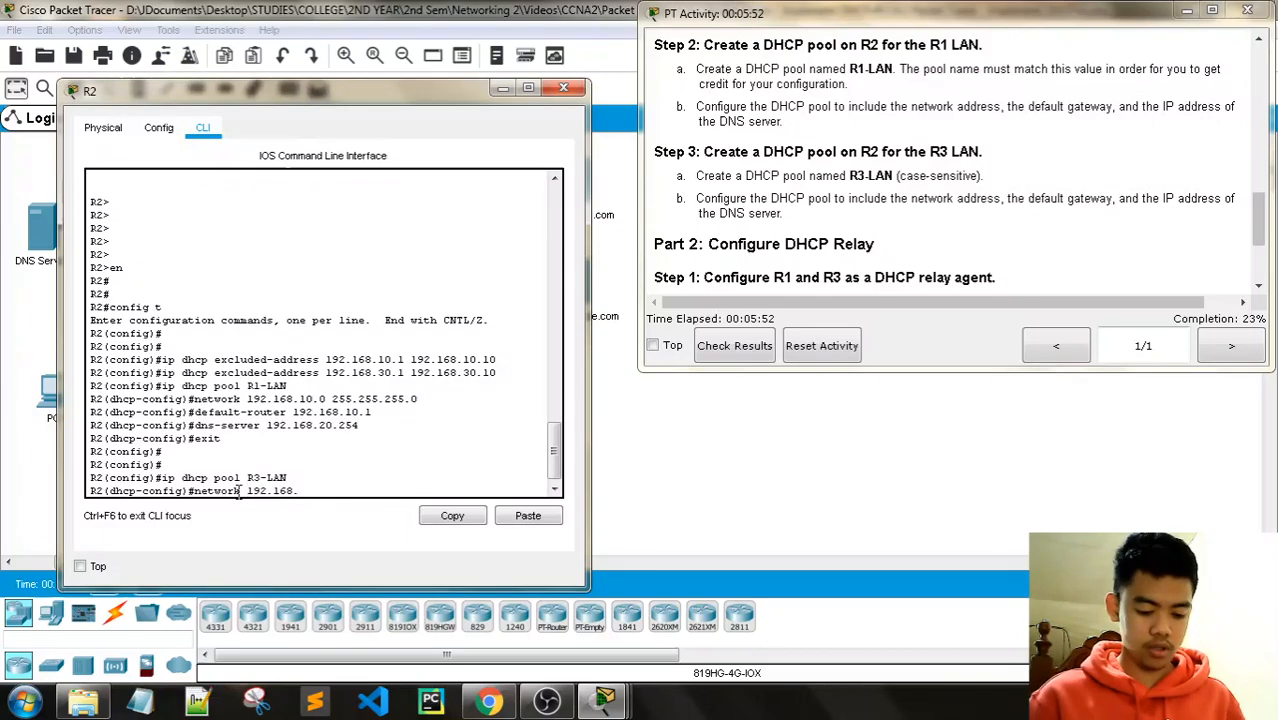
pyautogui.write('30.0 2')
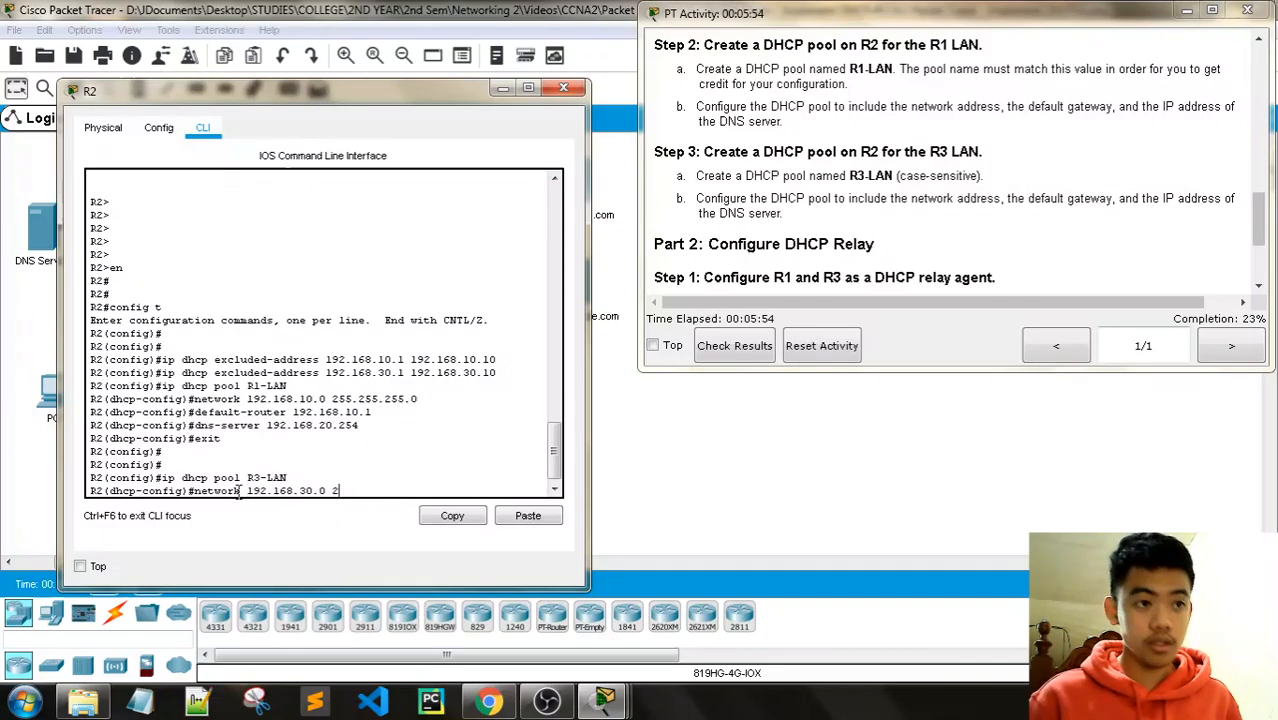
pyautogui.write('55.255.255.0')
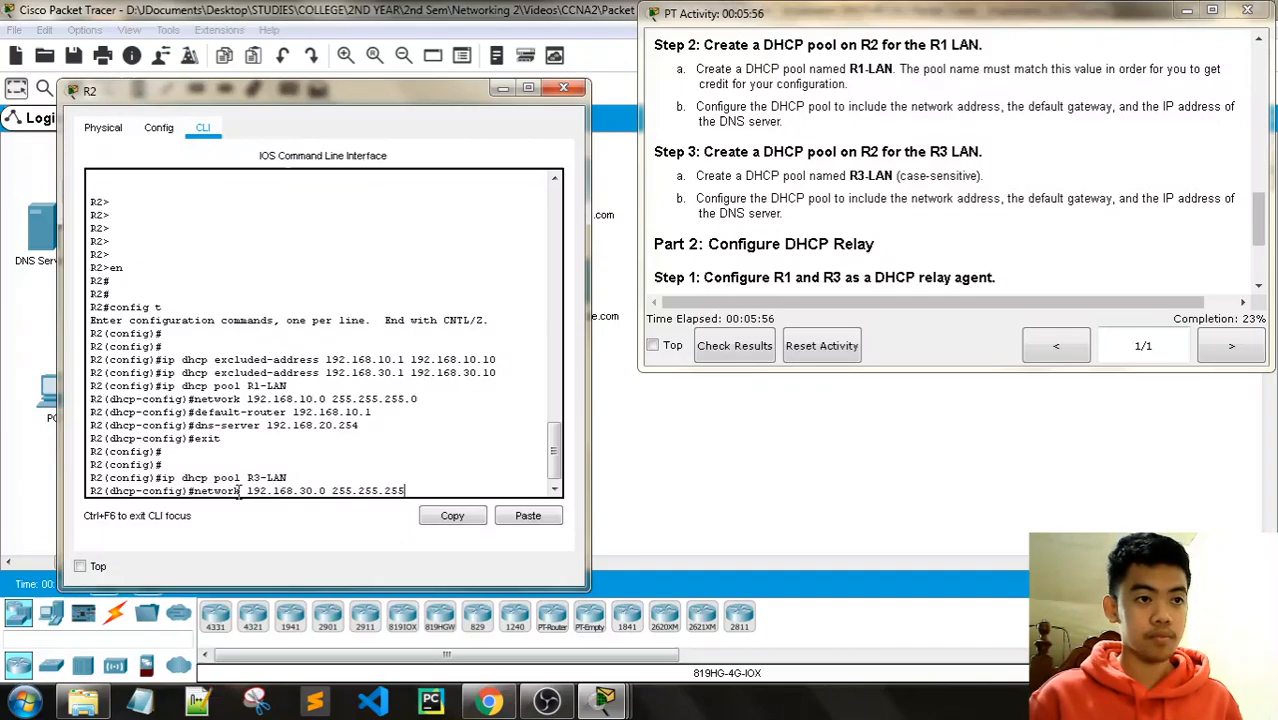
pyautogui.press('Return')
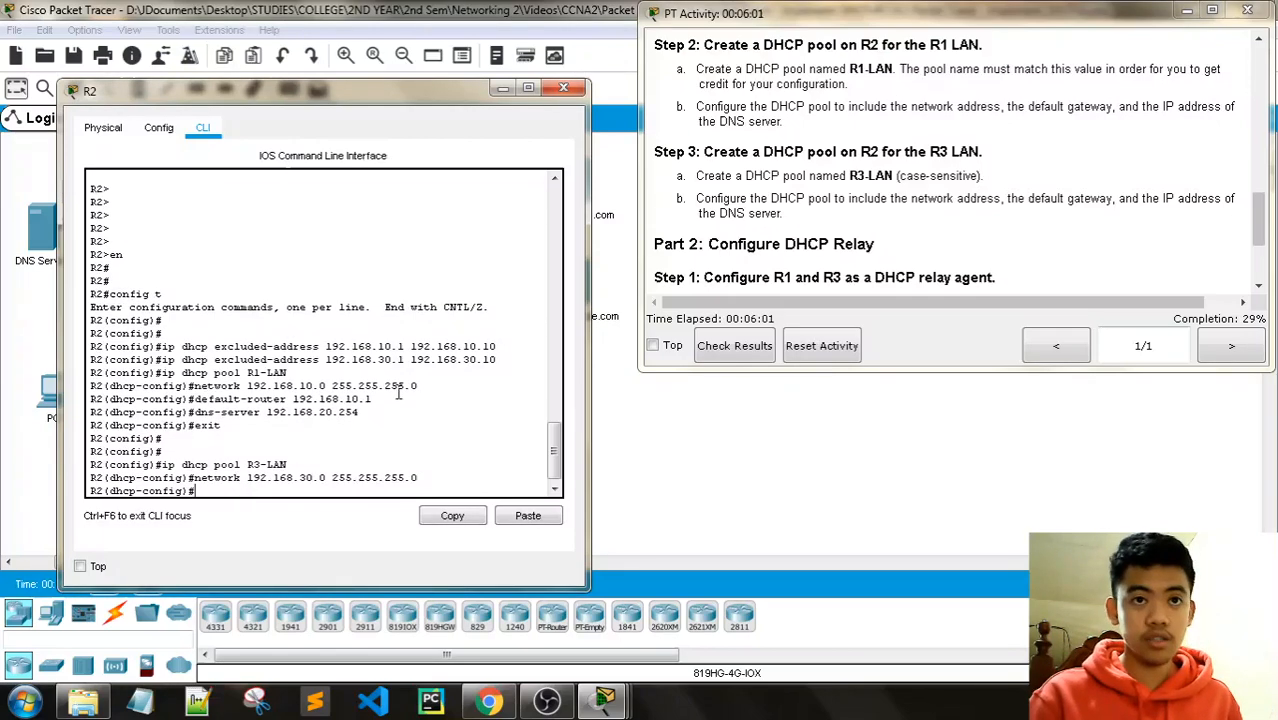
# Step: Give R3-LAN default-router 192.168.30.1 and dns-server 192.168.20.254, then exit the pool
pyautogui.write('default-router ')
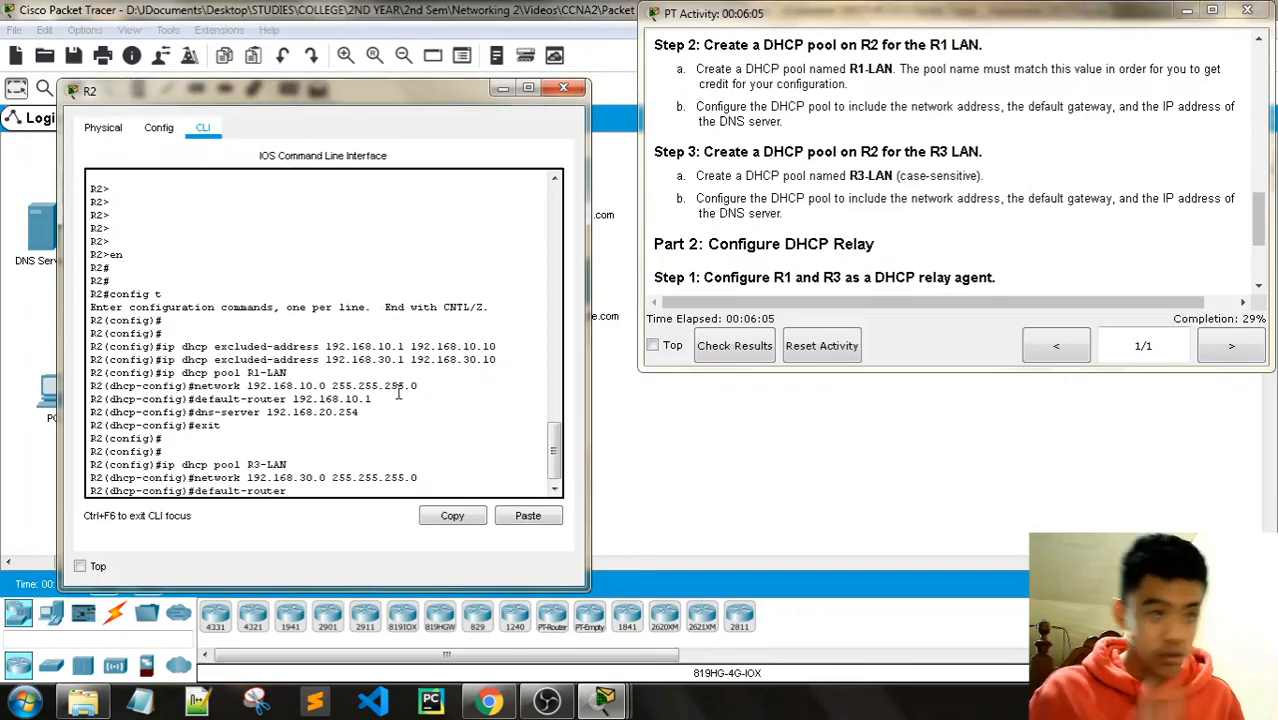
pyautogui.write('192.168.')
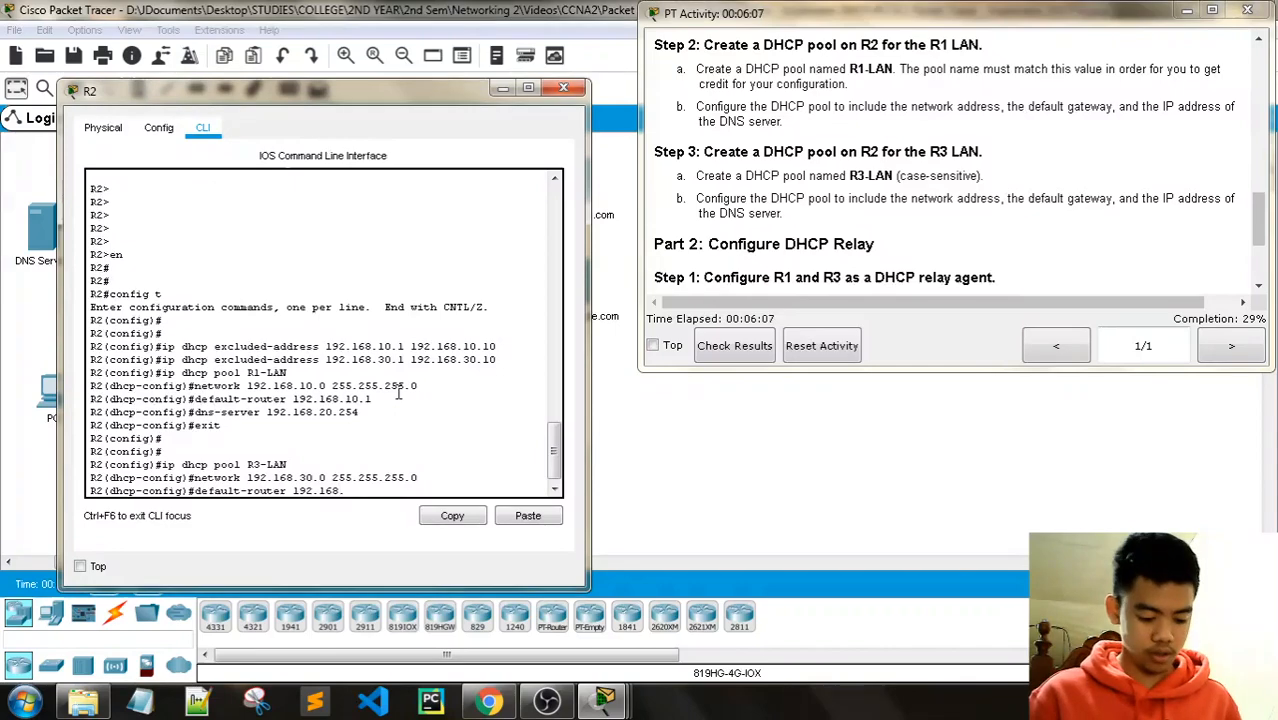
pyautogui.write('30.1')
pyautogui.press('Return')
pyautogui.write('dns serv')
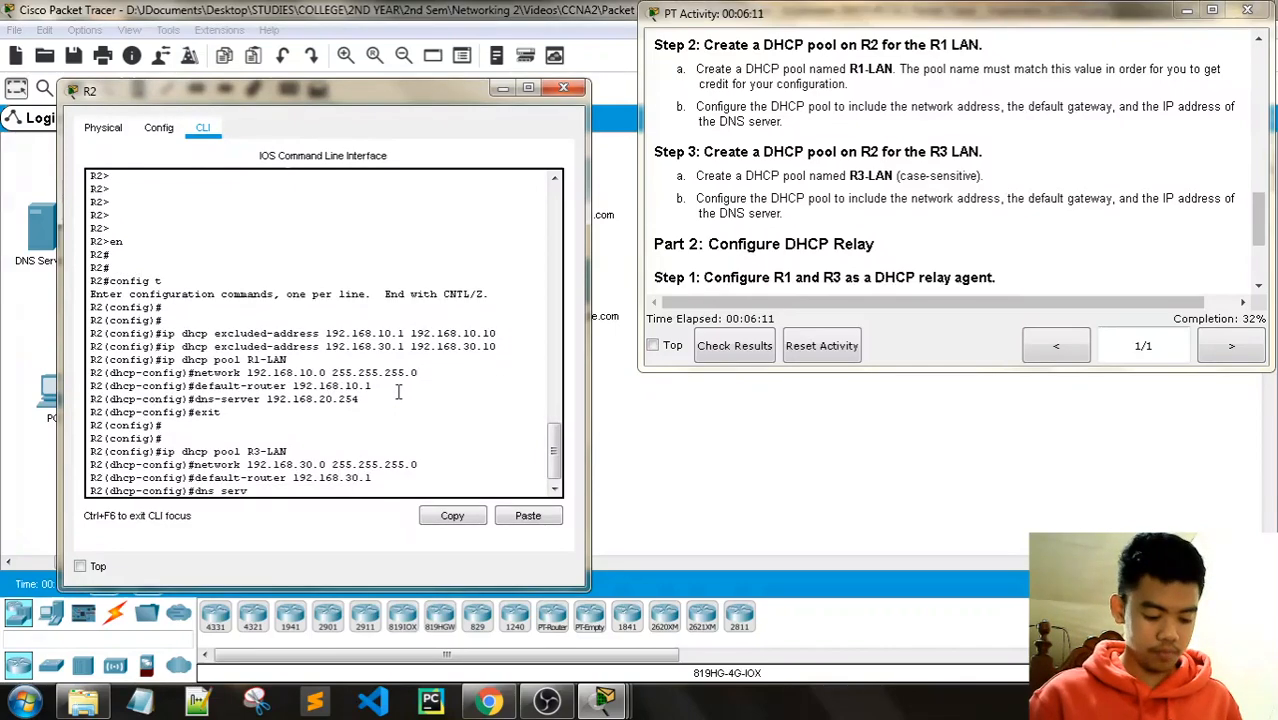
pyautogui.press('BackSpace')
pyautogui.press('BackSpace')
pyautogui.press('BackSpace')
pyautogui.press('BackSpace')
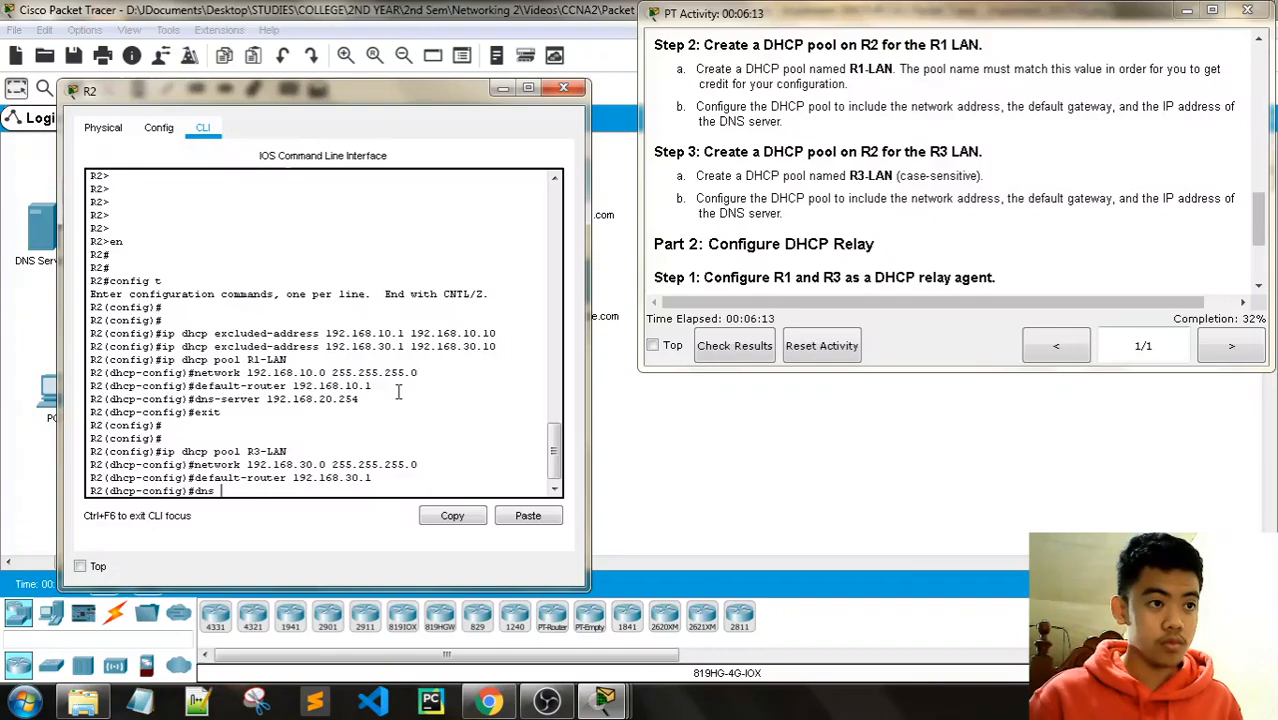
pyautogui.write('dns-server 192.168.20.254')
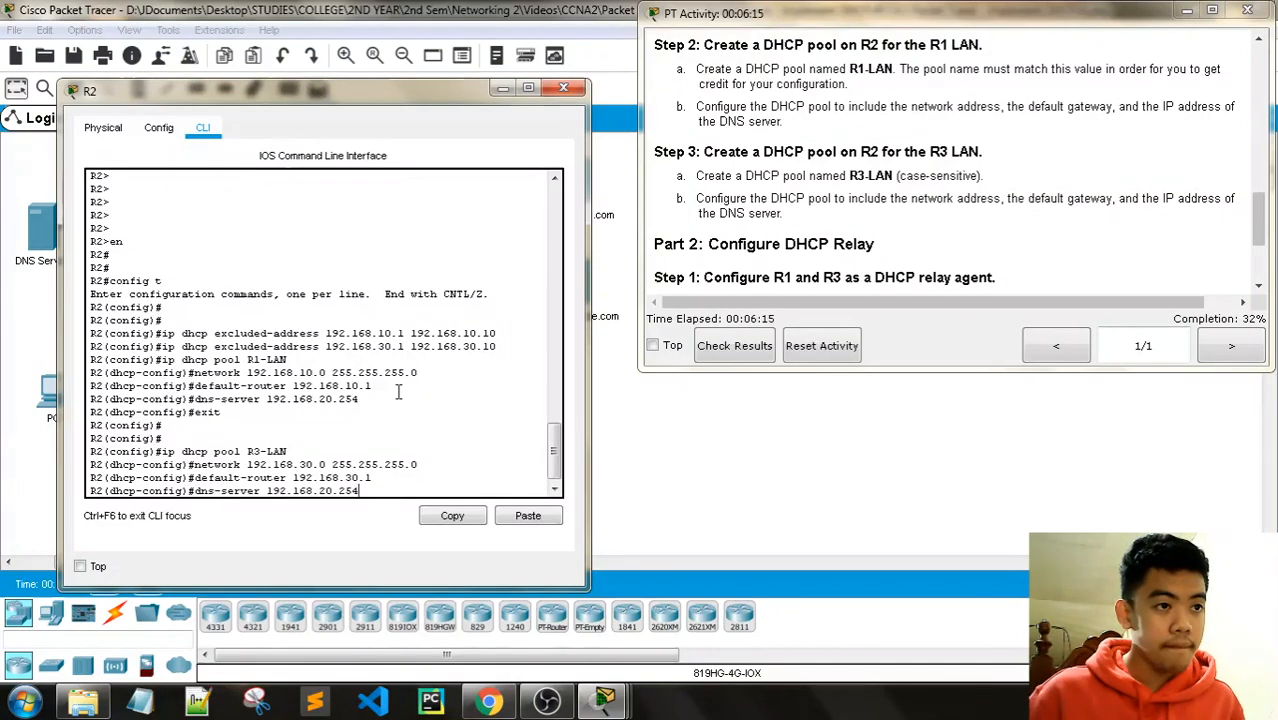
pyautogui.press('Return')
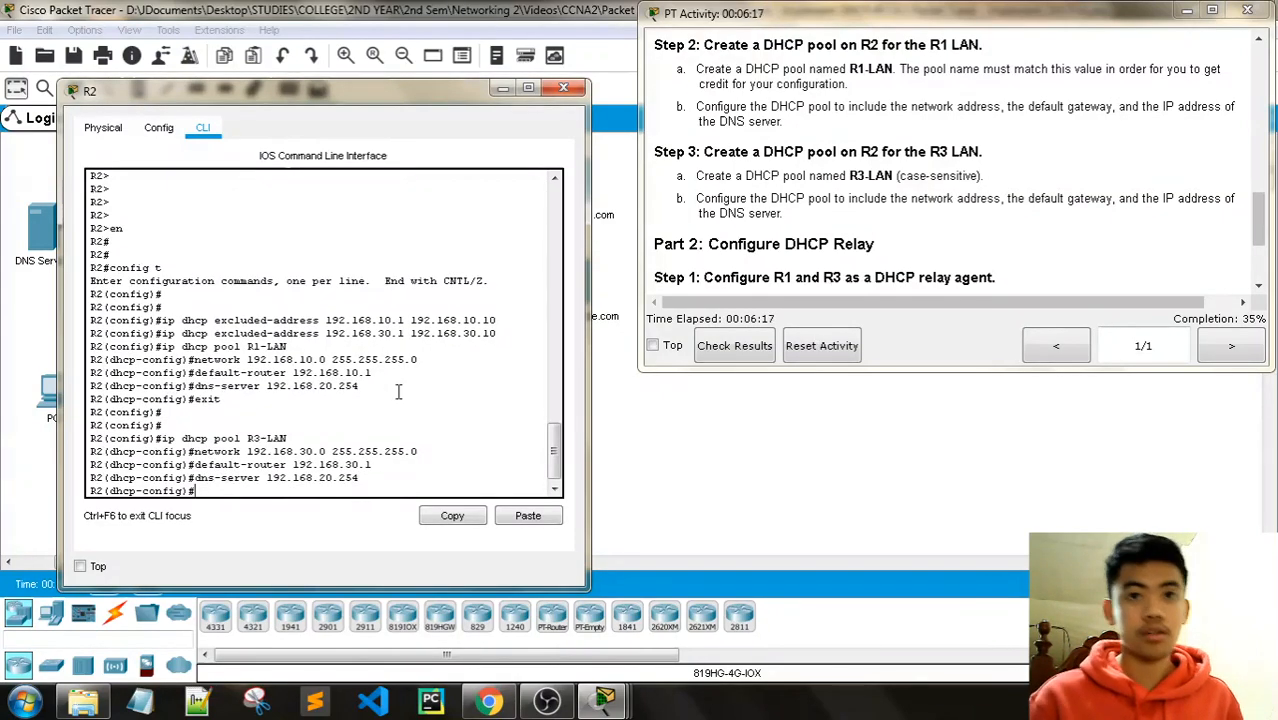
pyautogui.scroll(-3, 853, 245)
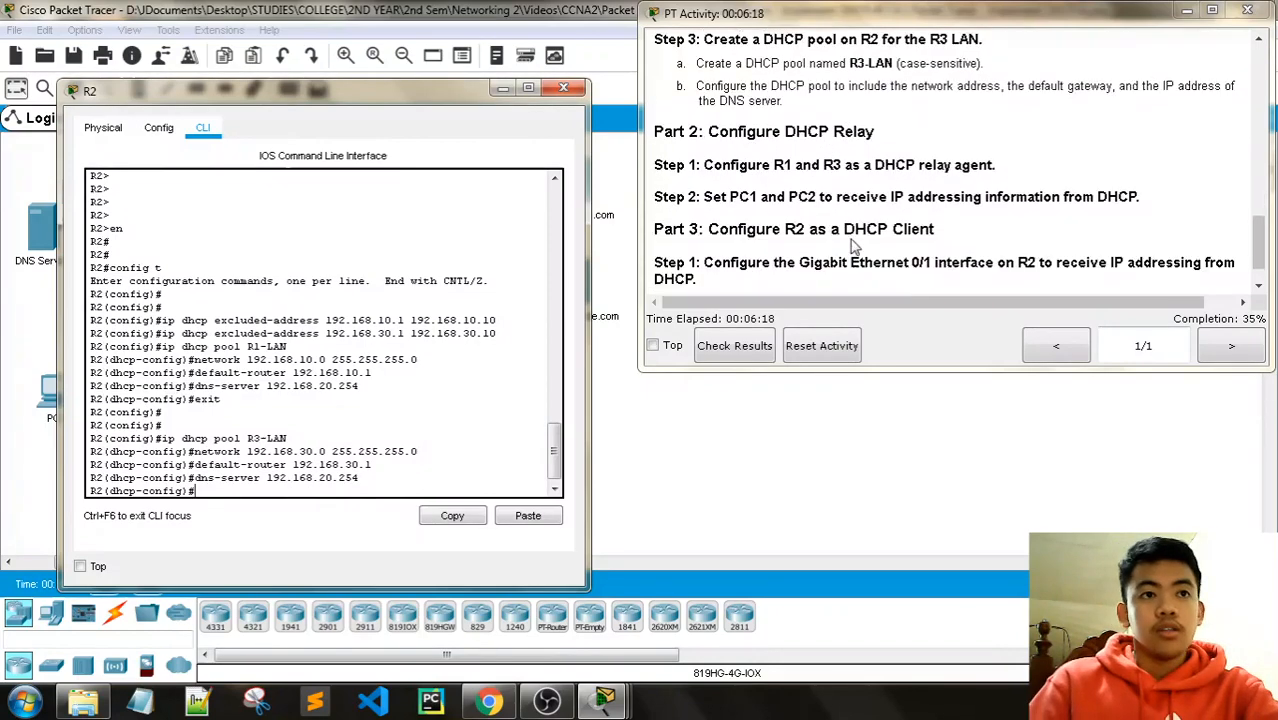
pyautogui.scroll(-1, 855, 243)
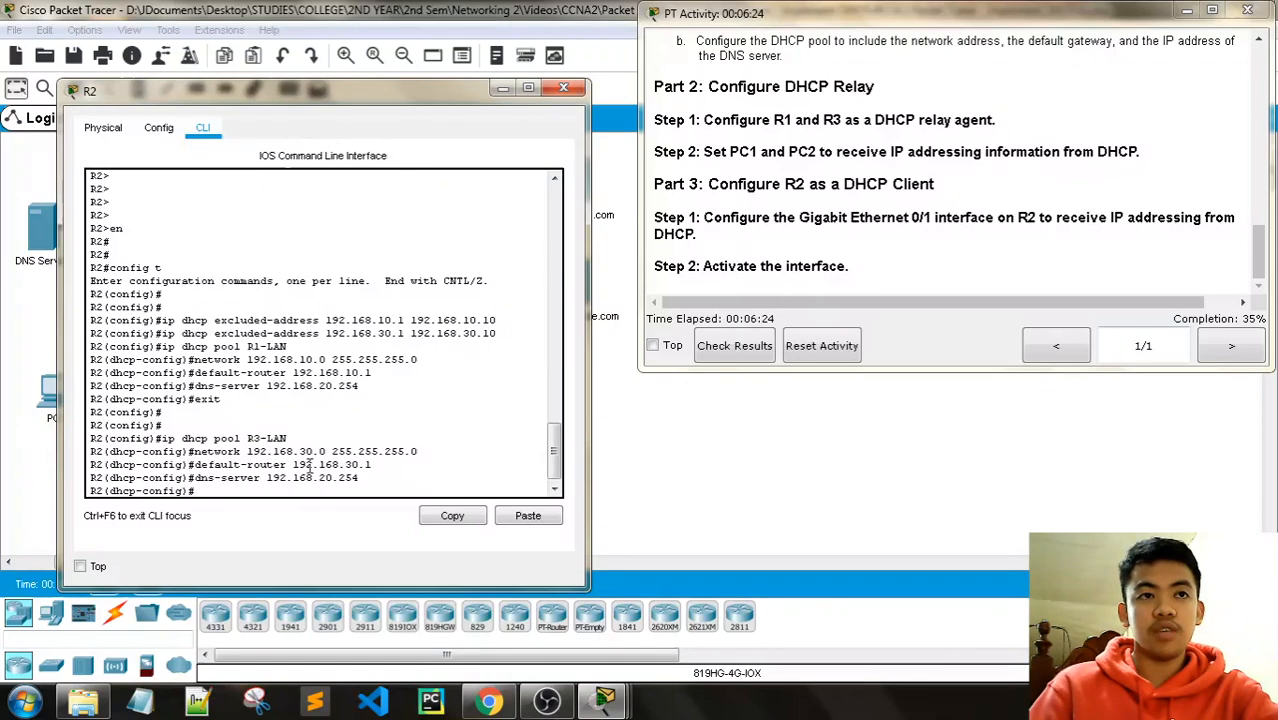
pyautogui.write('ex')
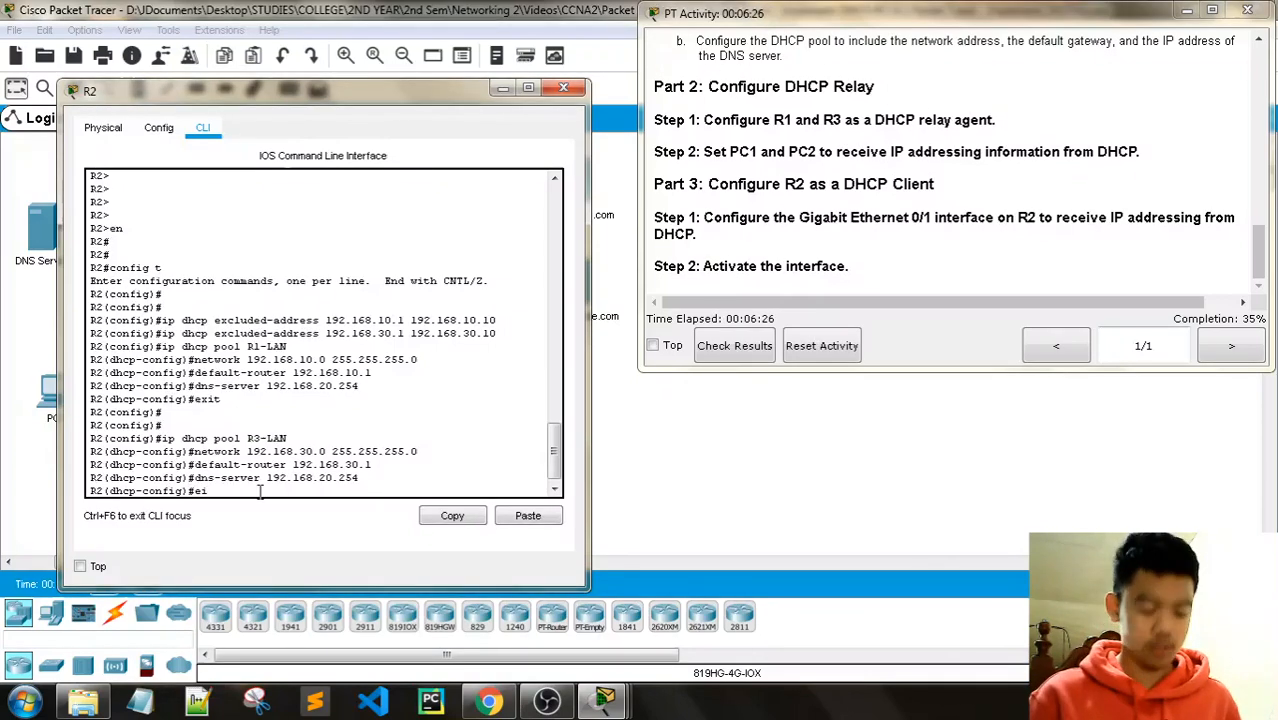
pyautogui.write('it')
pyautogui.press('Return')
pyautogui.press('Return')
pyautogui.press('Return')
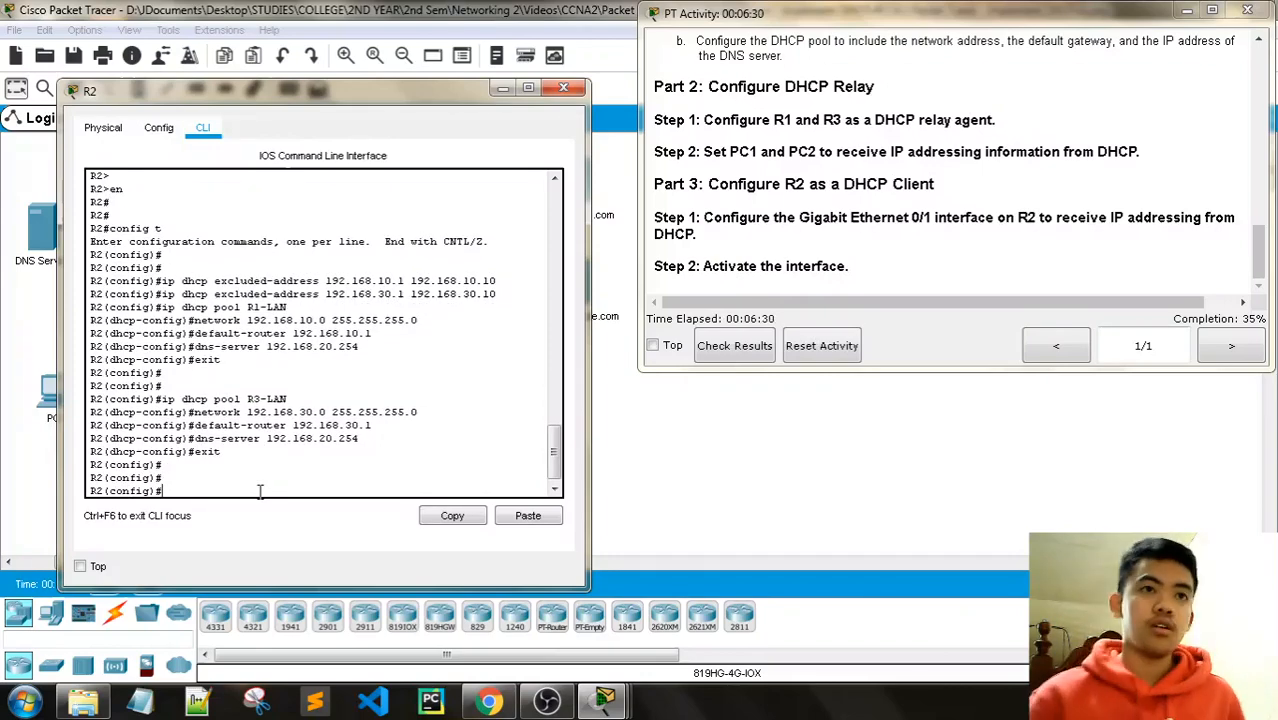
# Step: Close R2's window and open R1's command-line interface
pyautogui.click(564, 89)
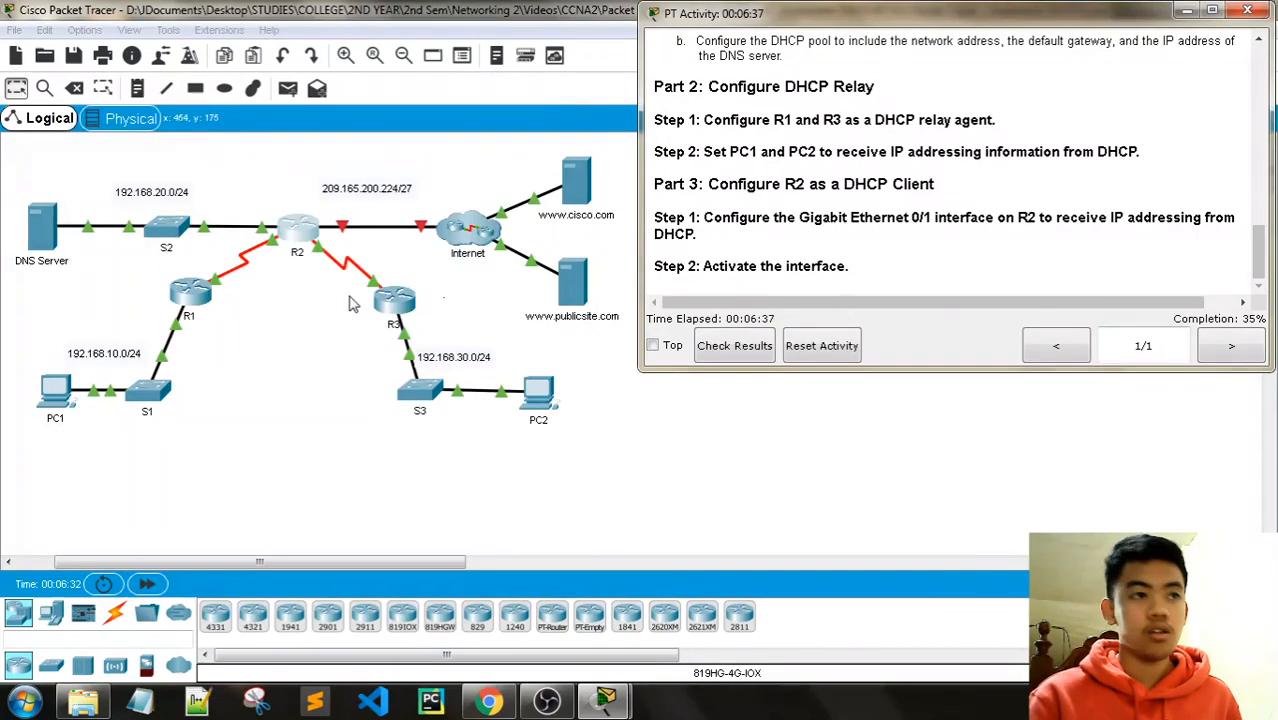
pyautogui.click(190, 290)
pyautogui.moveTo(570, 92); pyautogui.dragTo(238, 64)
pyautogui.click(186, 97)
pyautogui.moveTo(604, 700)
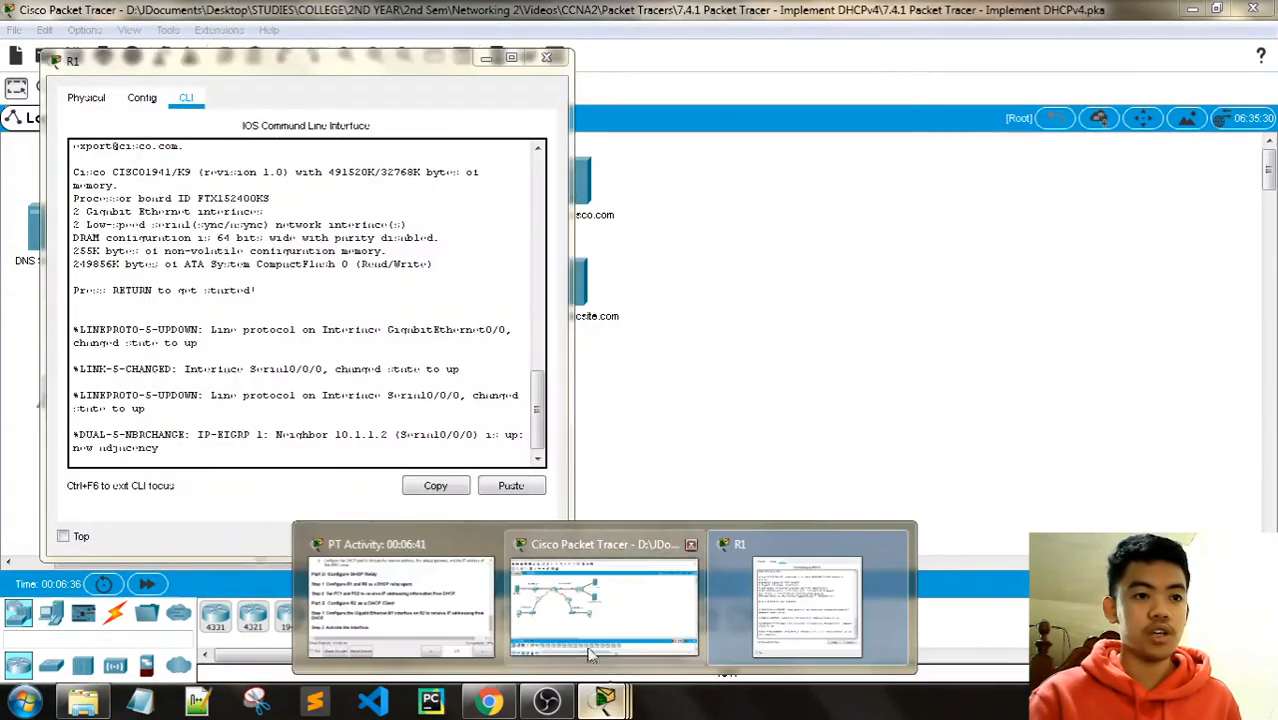
pyautogui.click(400, 600)
pyautogui.scroll(10, 943, 238)
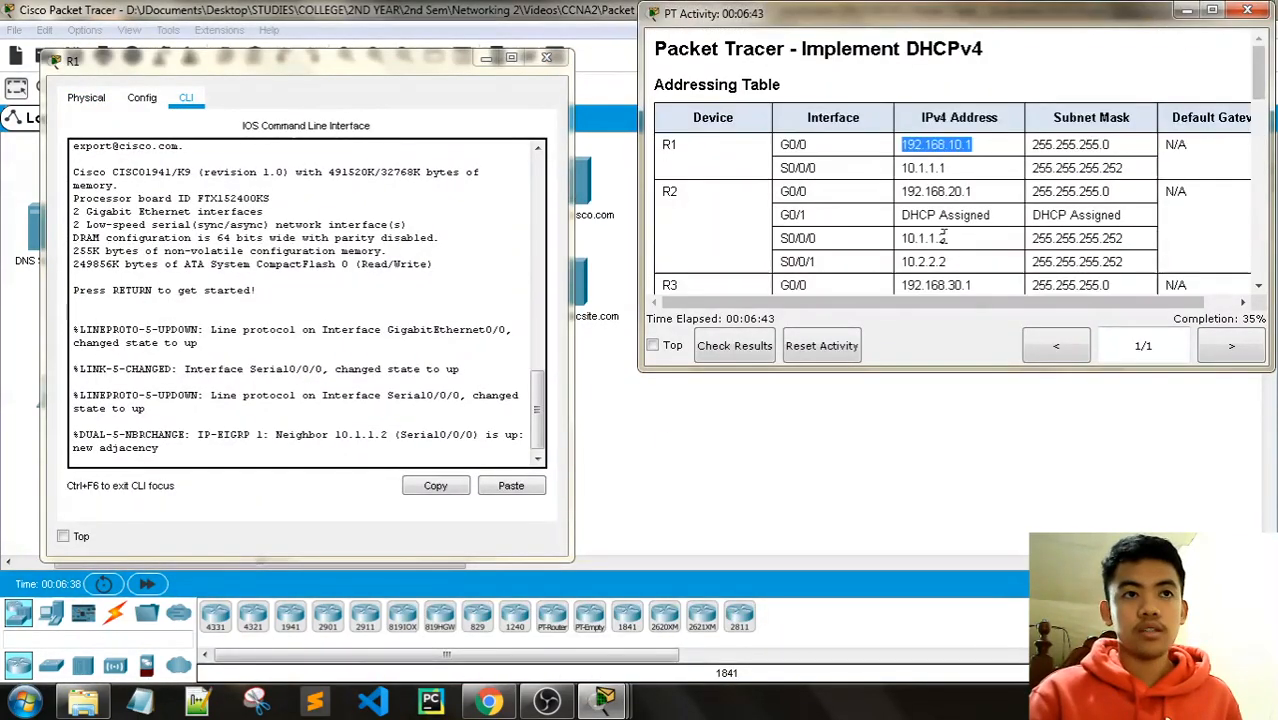
pyautogui.scroll(-1, 942, 238)
# Step: On R1, enter privileged mode, then config t, then interface g0/0
pyautogui.click(197, 451)
pyautogui.press('Return')
pyautogui.press('Return')
pyautogui.press('Return')
pyautogui.press('Return')
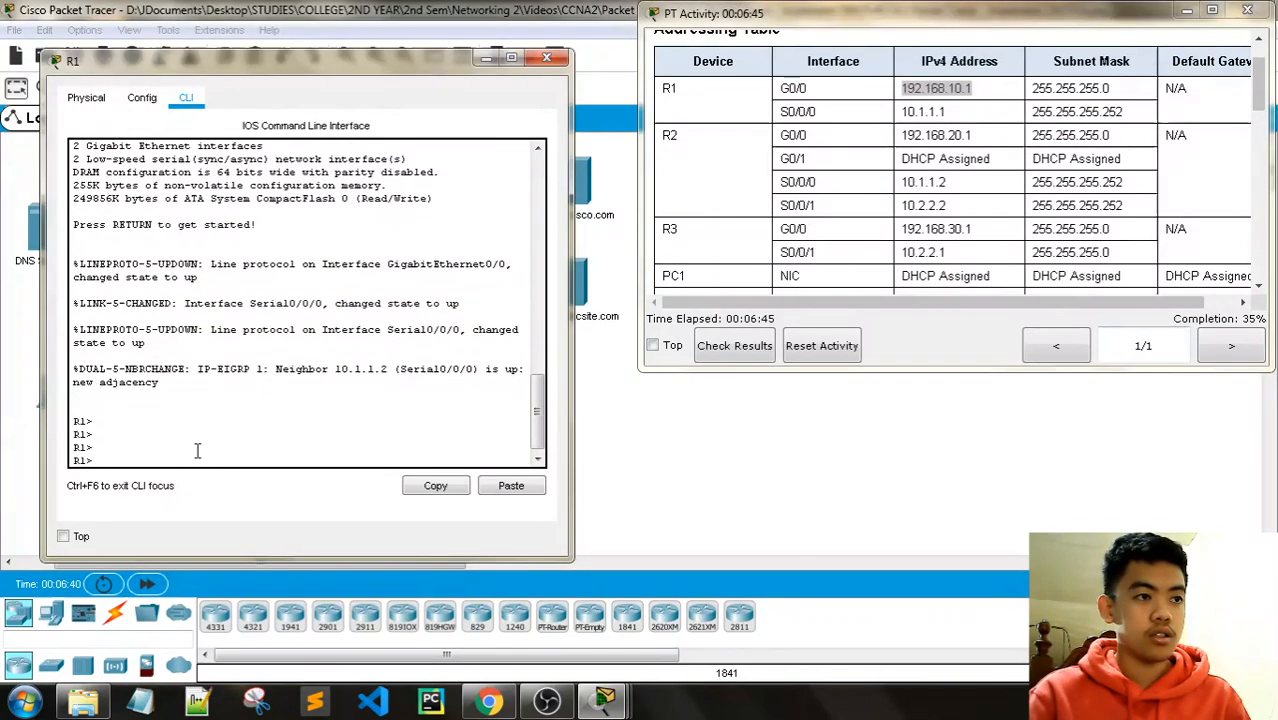
pyautogui.write('en')
pyautogui.press('Return')
pyautogui.press('Return')
pyautogui.write('con')
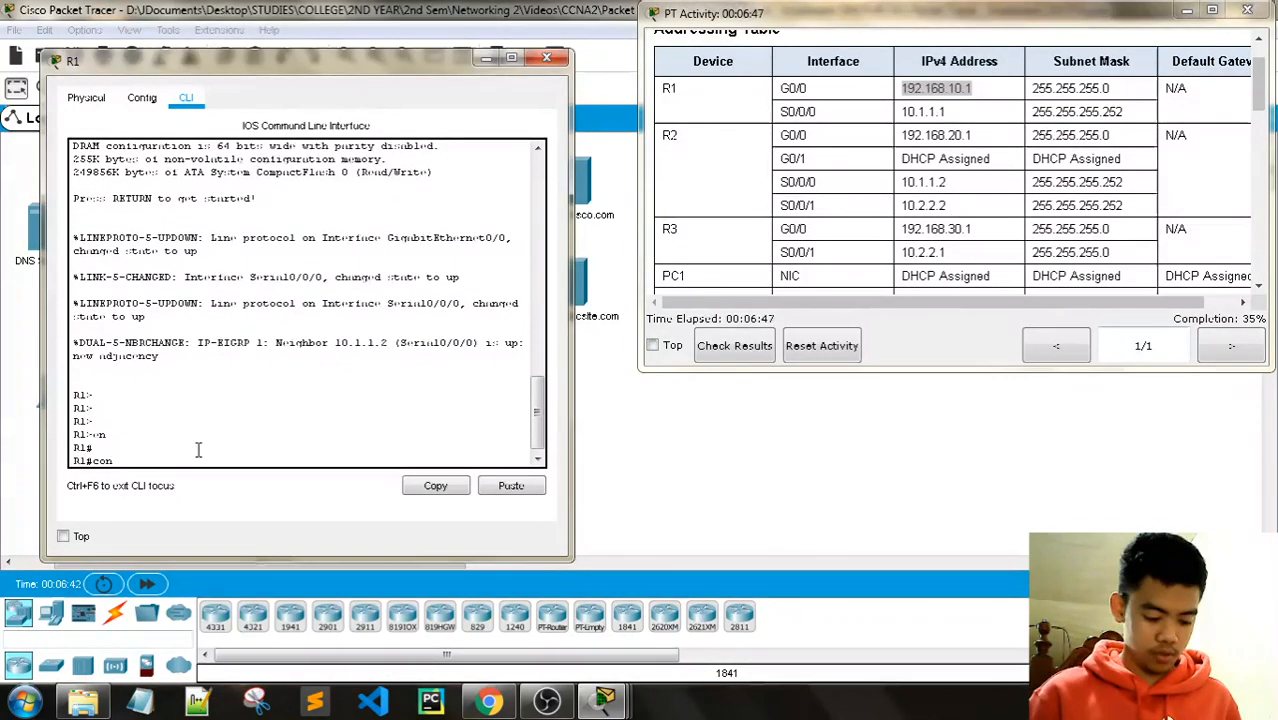
pyautogui.write('fig t')
pyautogui.press('Return')
pyautogui.press('Return')
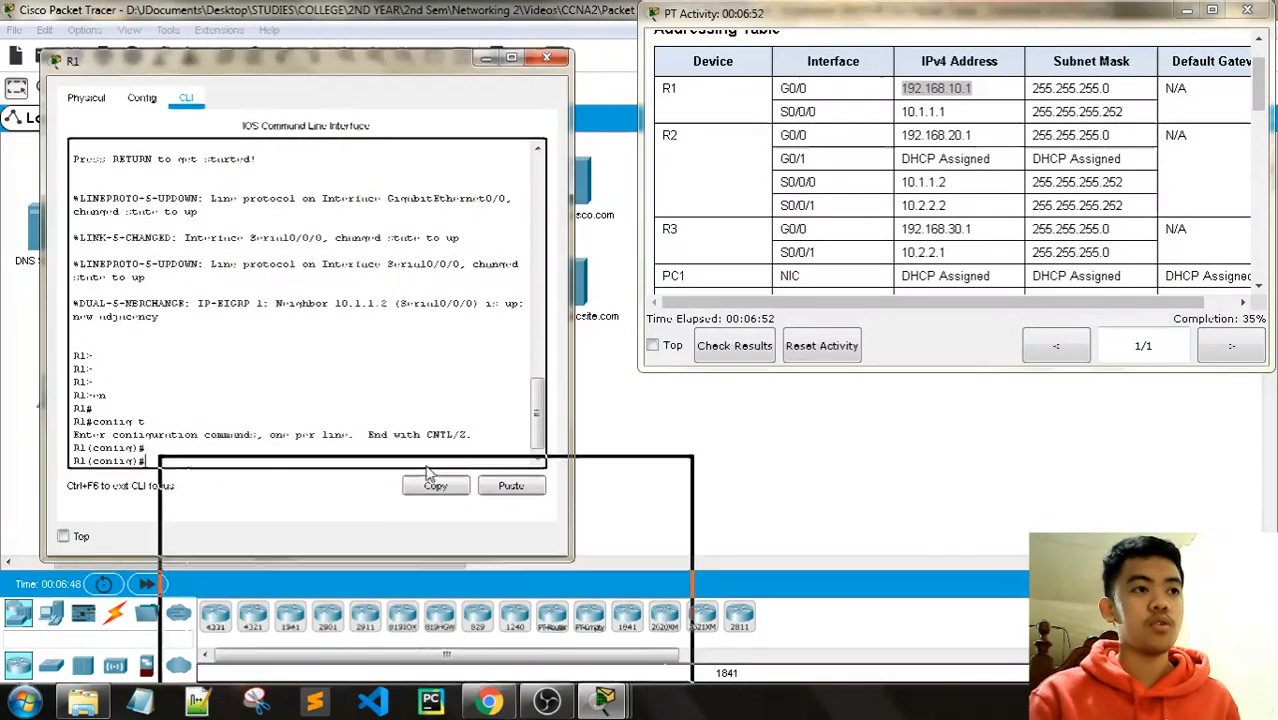
pyautogui.moveTo(428, 472); pyautogui.dragTo(326, 36)
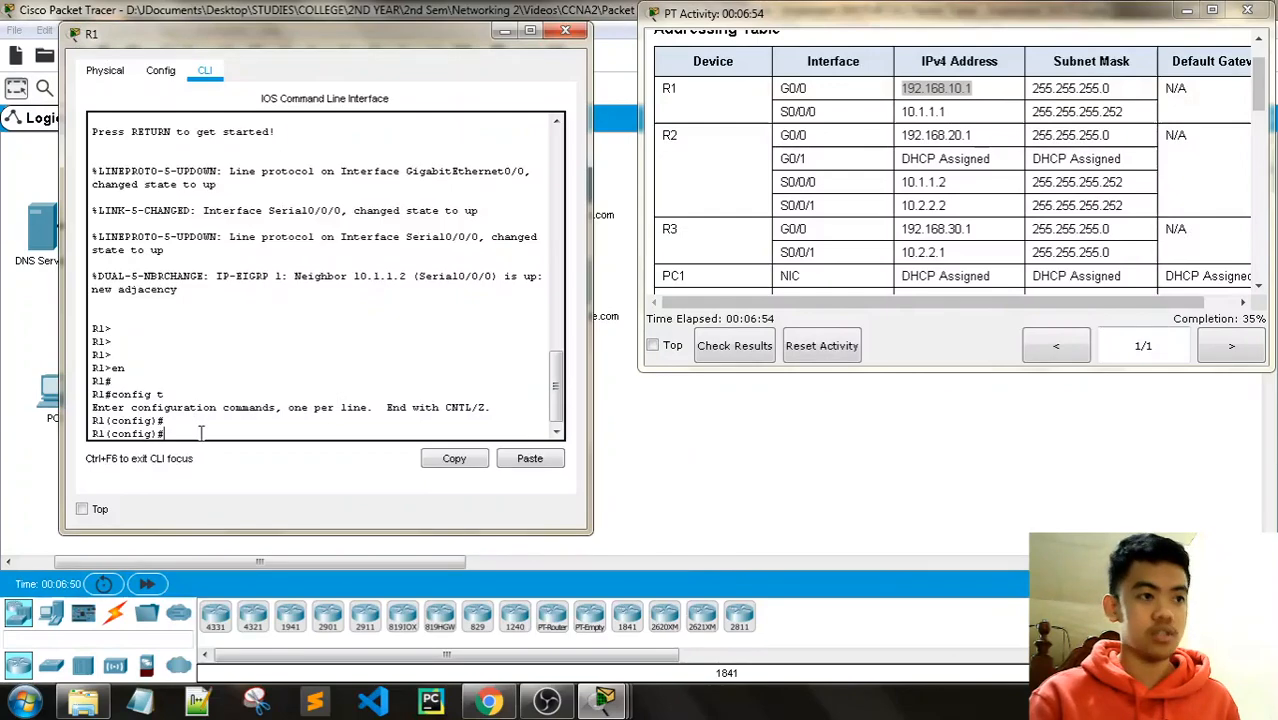
pyautogui.write('face')
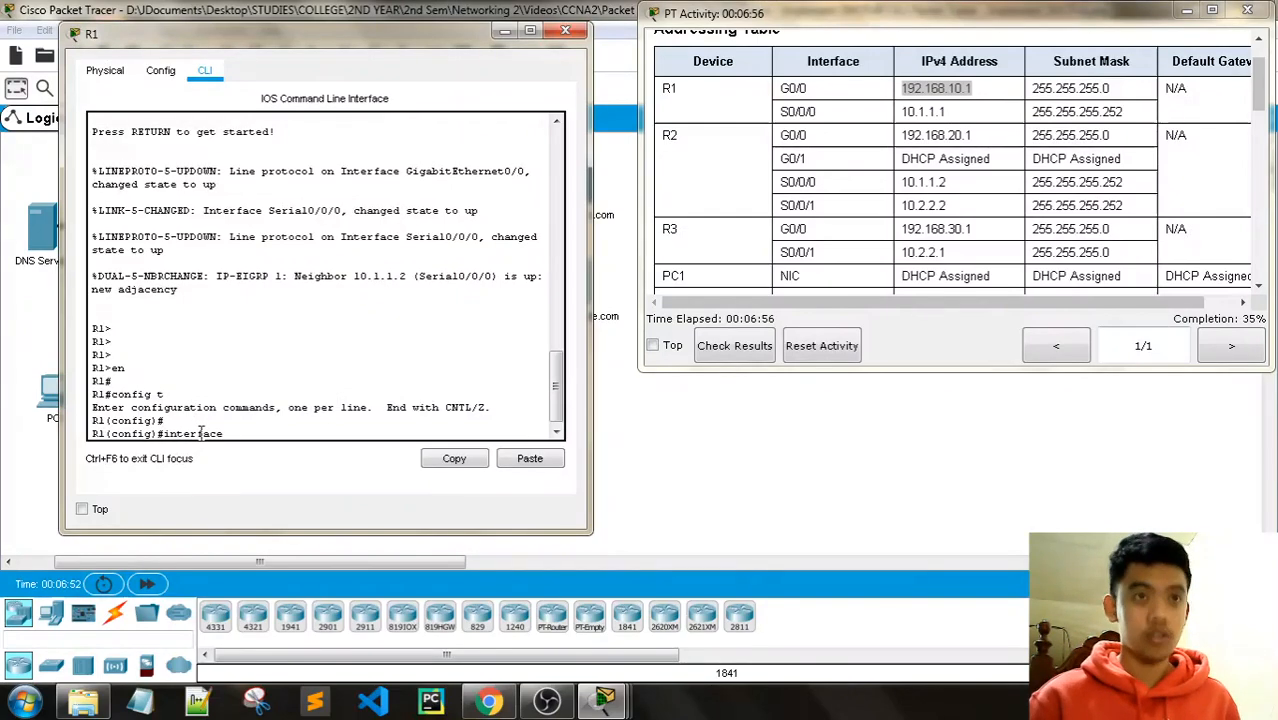
pyautogui.write(' g0/0/')
pyautogui.press('Return')
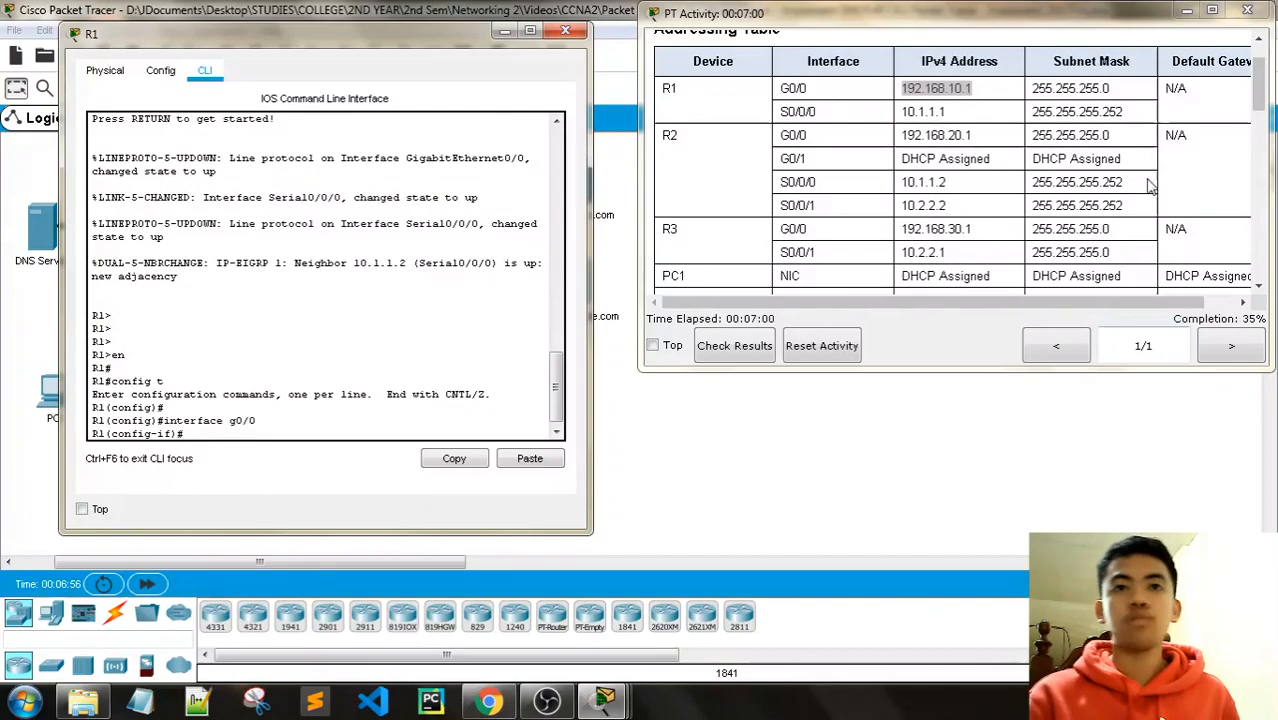
pyautogui.moveTo(1261, 110); pyautogui.dragTo(1267, 250)
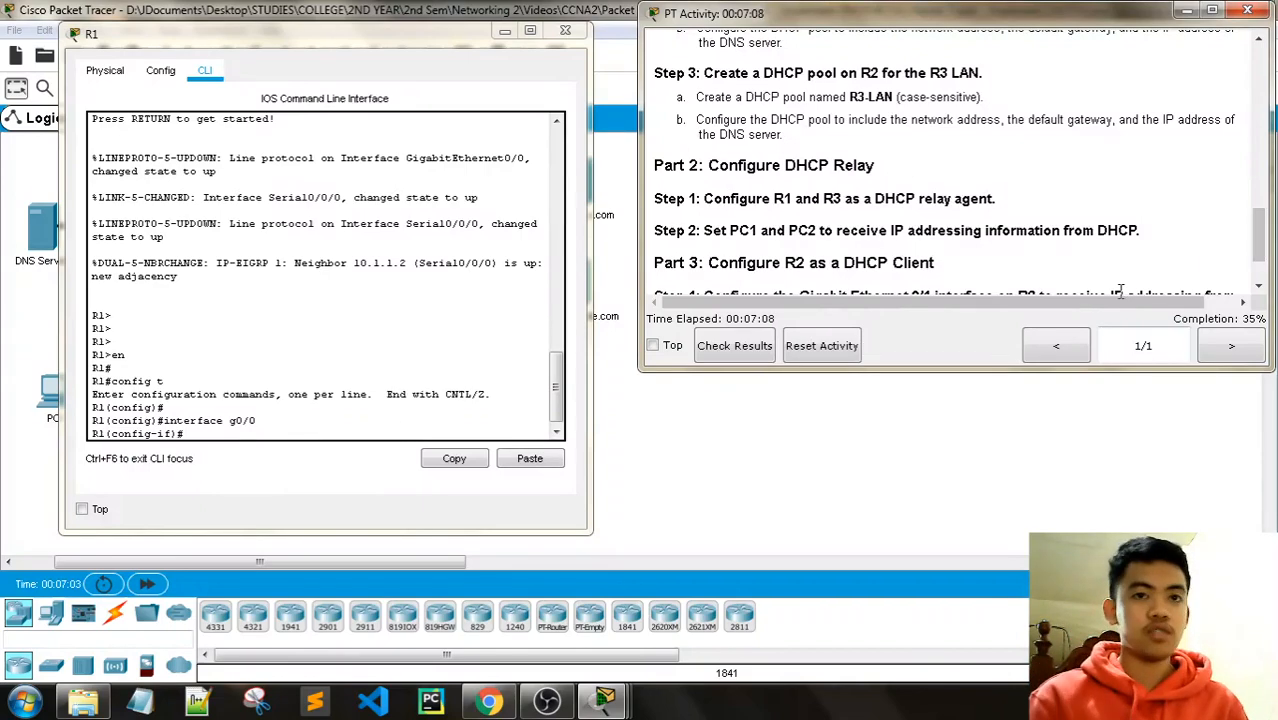
# Step: Set ip helper-address 10.1.1.2 on R1's G0/0, exit the interface, and close R1's window
pyautogui.click(218, 432)
pyautogui.write('ip')
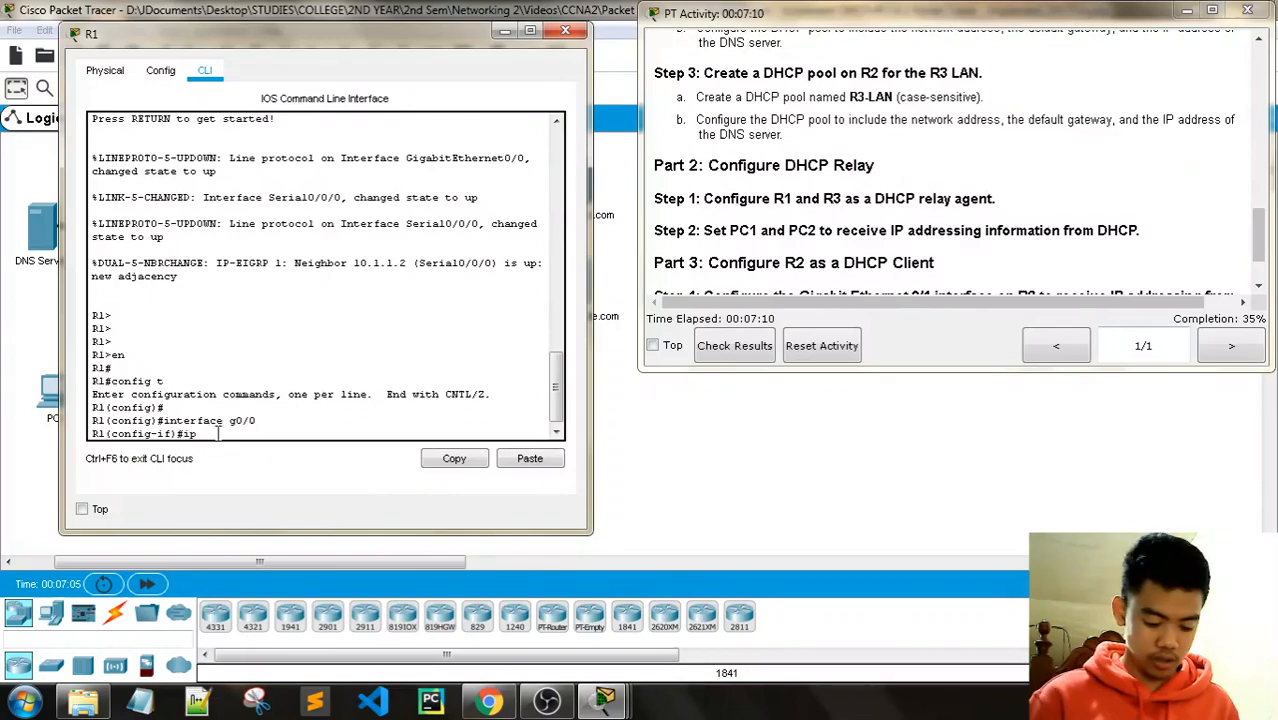
pyautogui.write(' helper-addr')
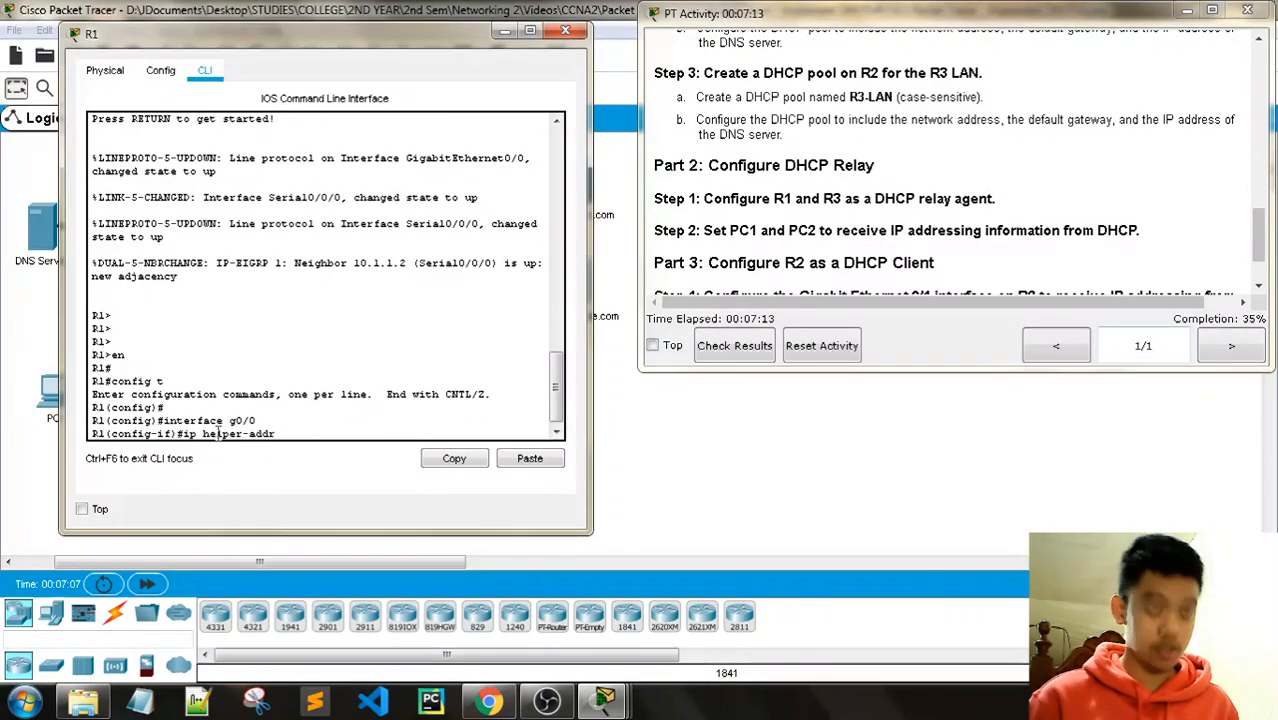
pyautogui.write('ess')
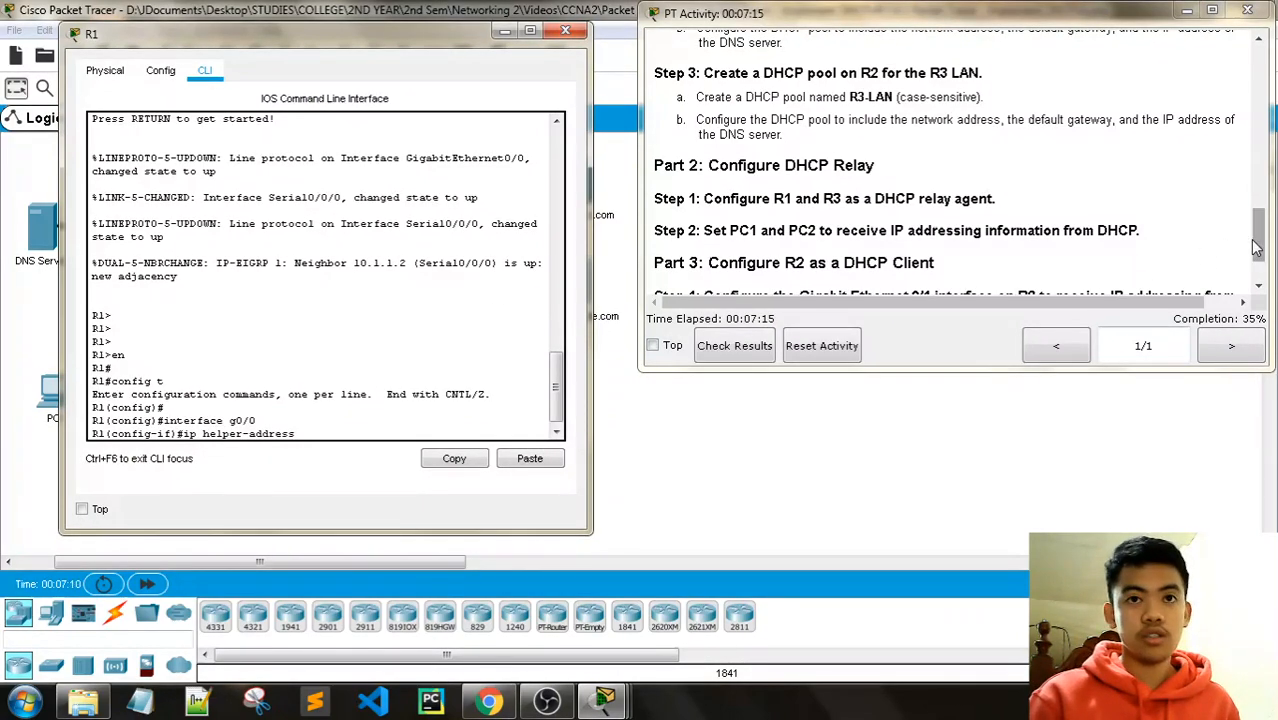
pyautogui.moveTo(1258, 238); pyautogui.dragTo(1260, 97)
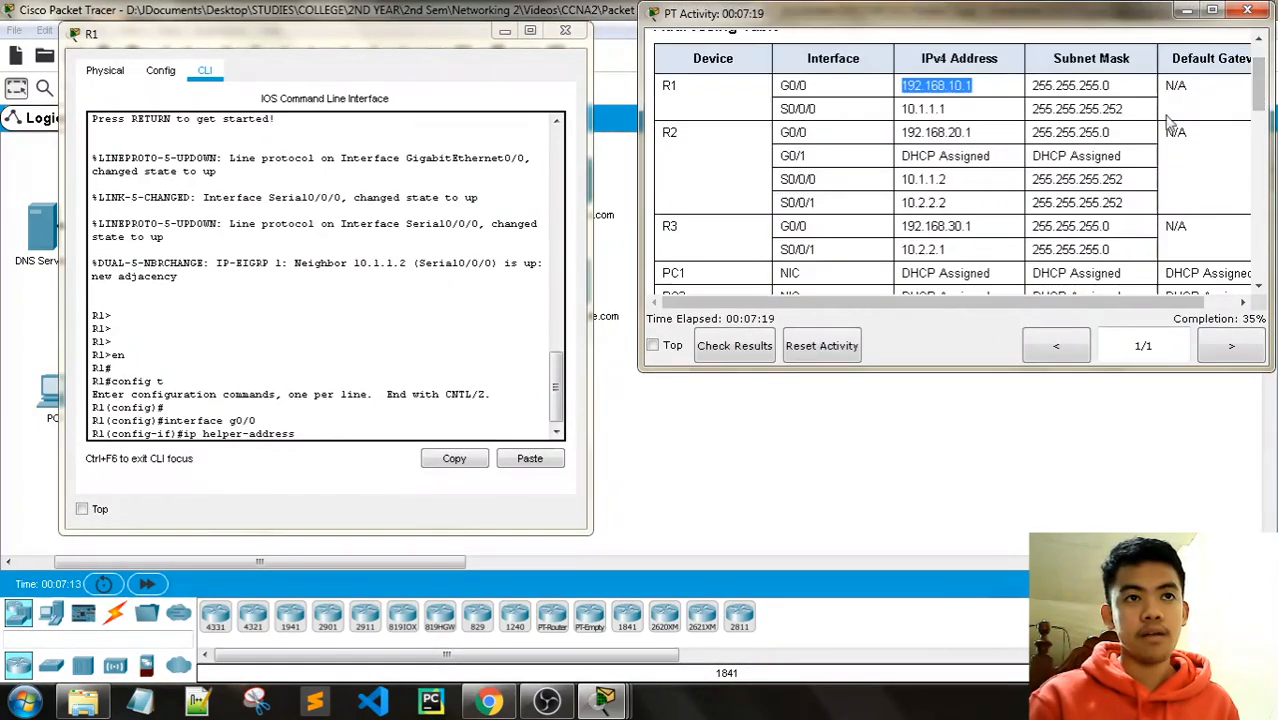
pyautogui.moveTo(320, 33); pyautogui.dragTo(327, 253)
pyautogui.moveTo(333, 370); pyautogui.dragTo(330, 128)
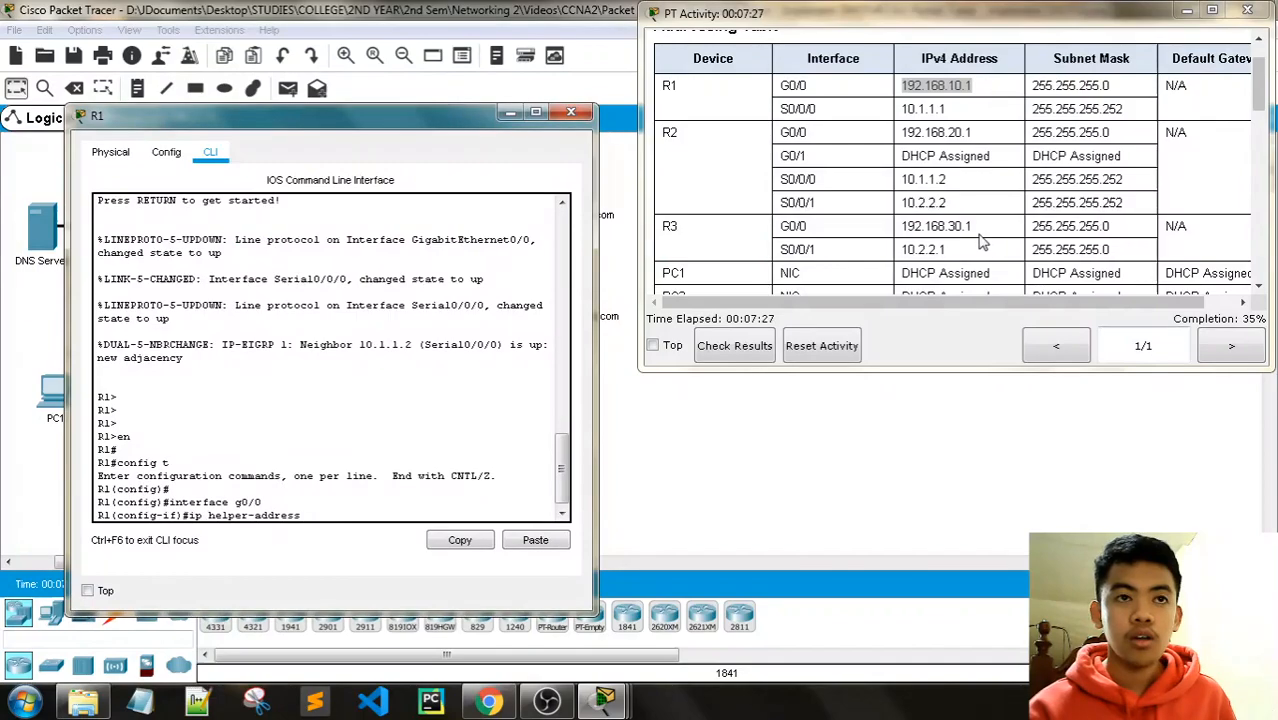
pyautogui.moveTo(330, 130); pyautogui.dragTo(330, 374)
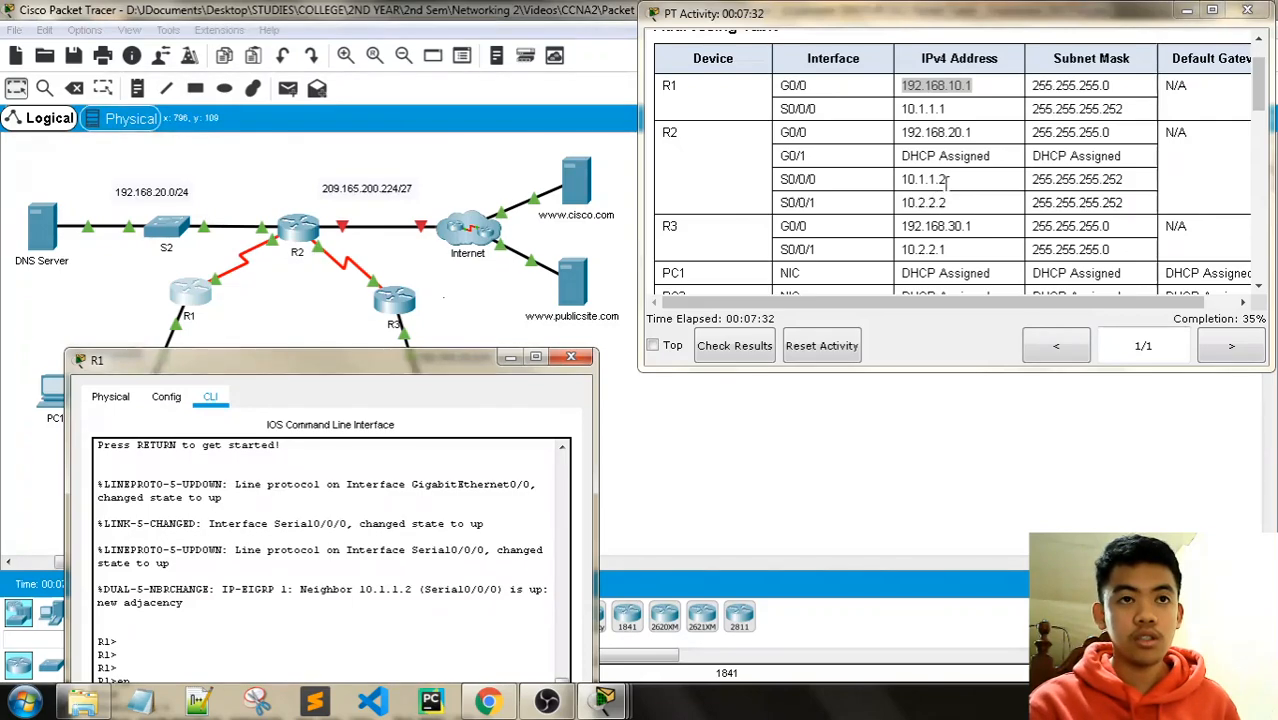
pyautogui.moveTo(300, 359); pyautogui.dragTo(316, 72)
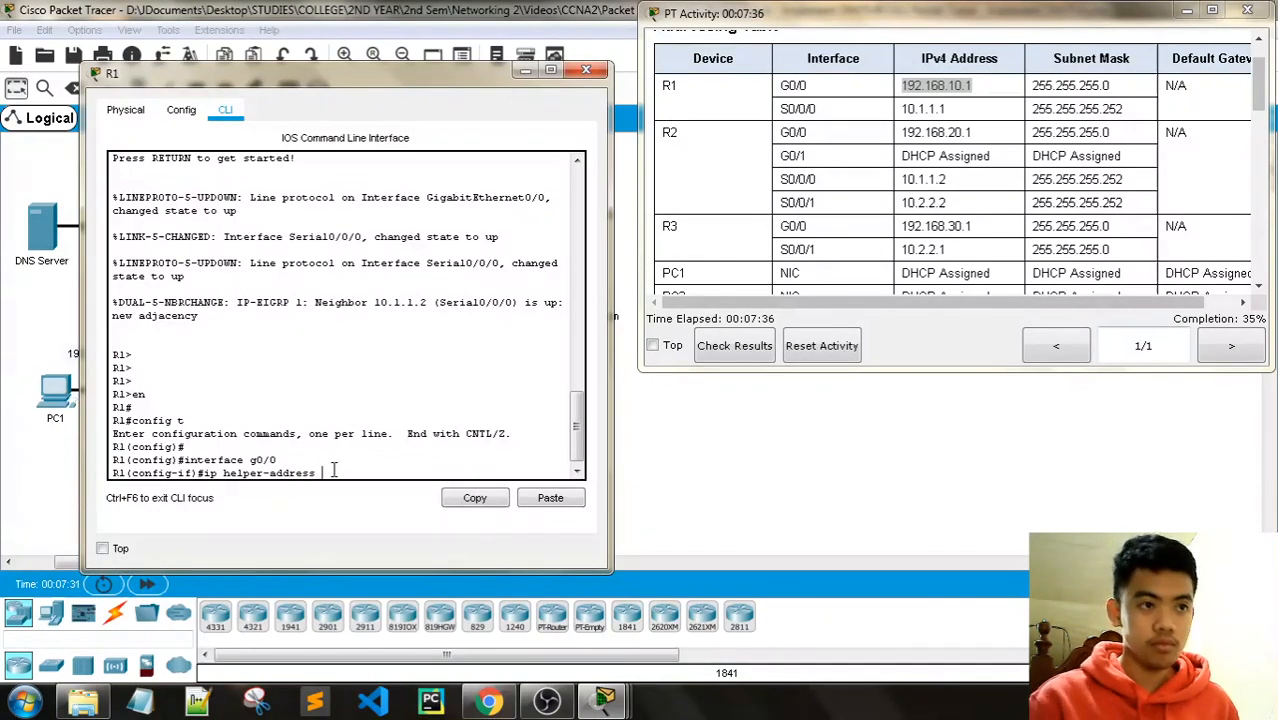
pyautogui.write('10.1.1.2')
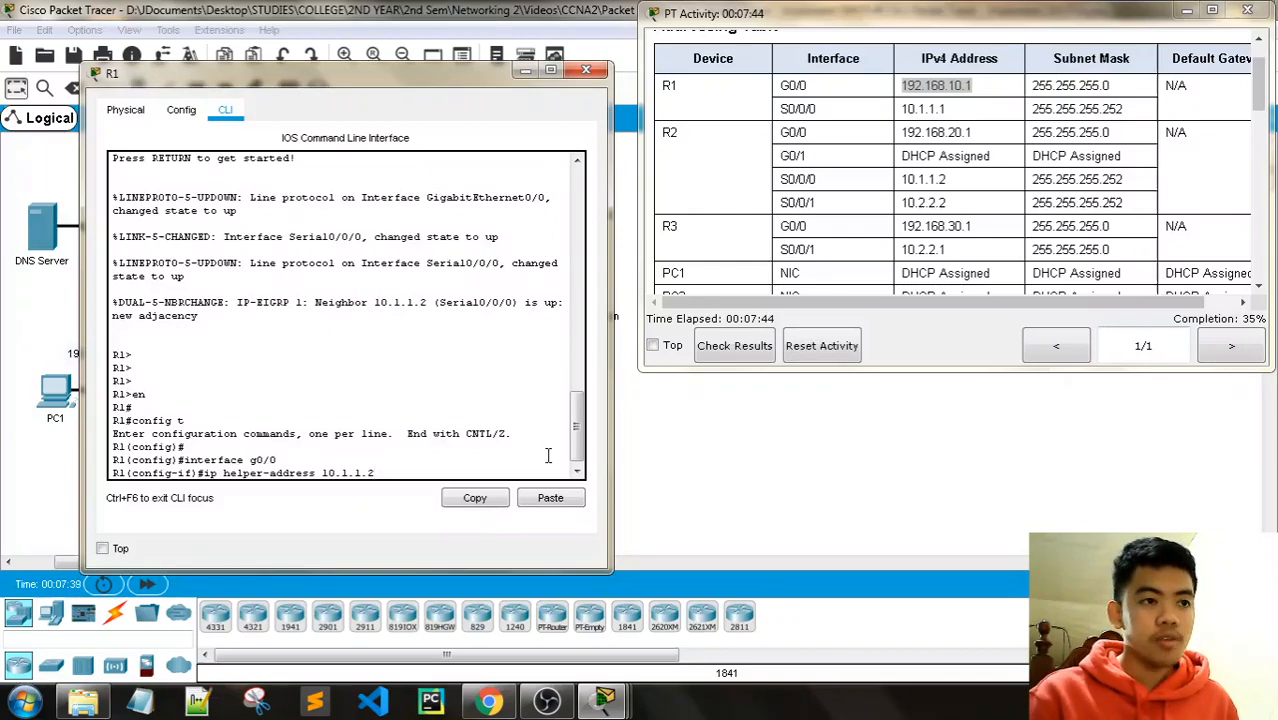
pyautogui.press('Return')
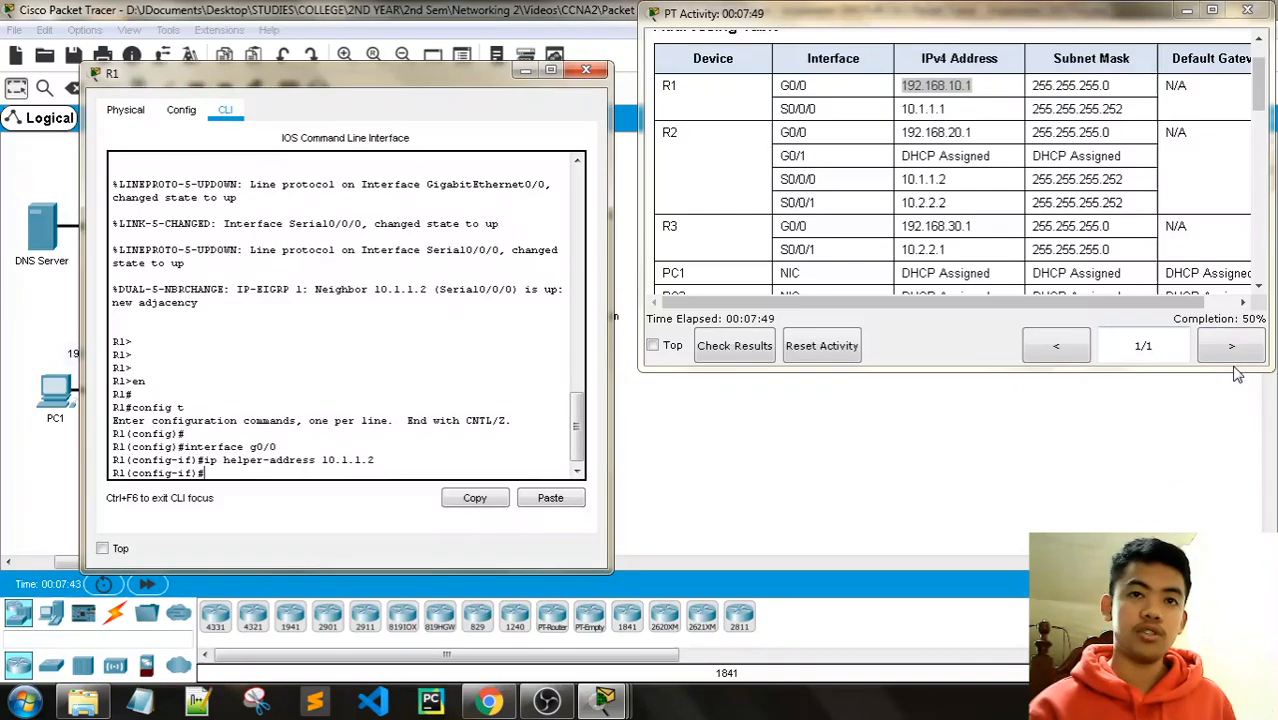
pyautogui.write('exit')
pyautogui.press('Return')
pyautogui.press('Return')
pyautogui.press('Return')
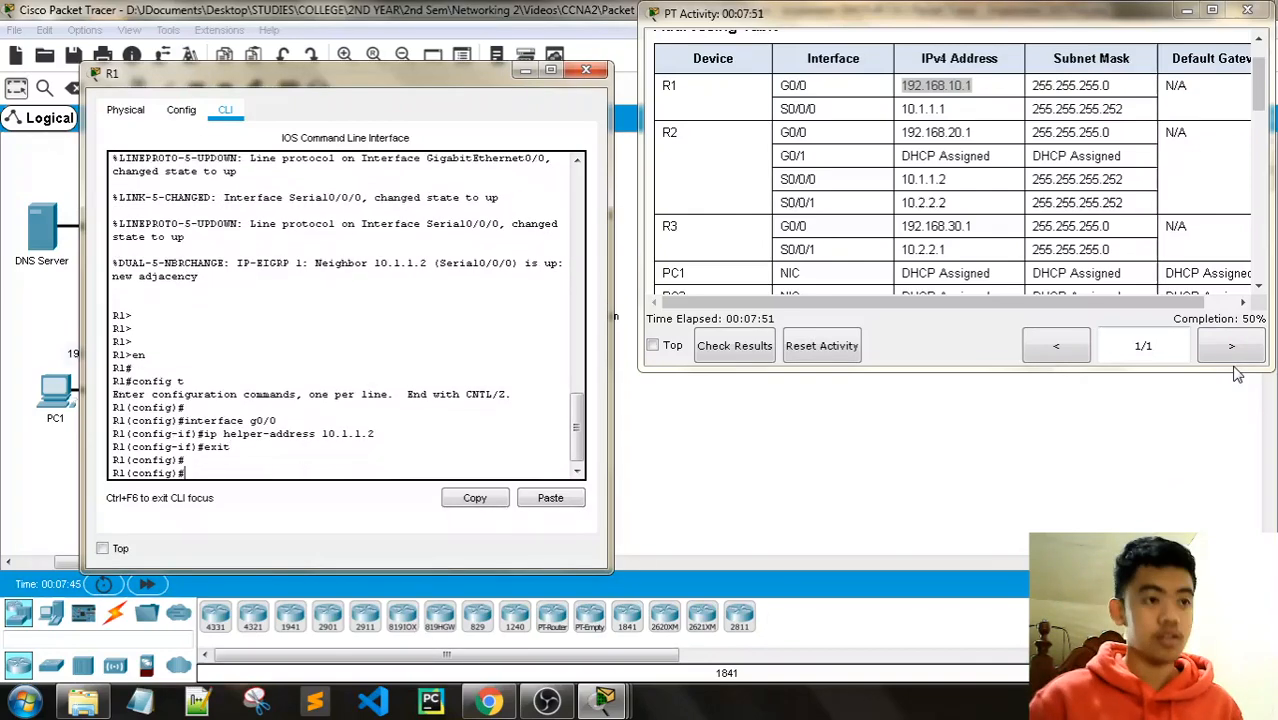
pyautogui.click(586, 69)
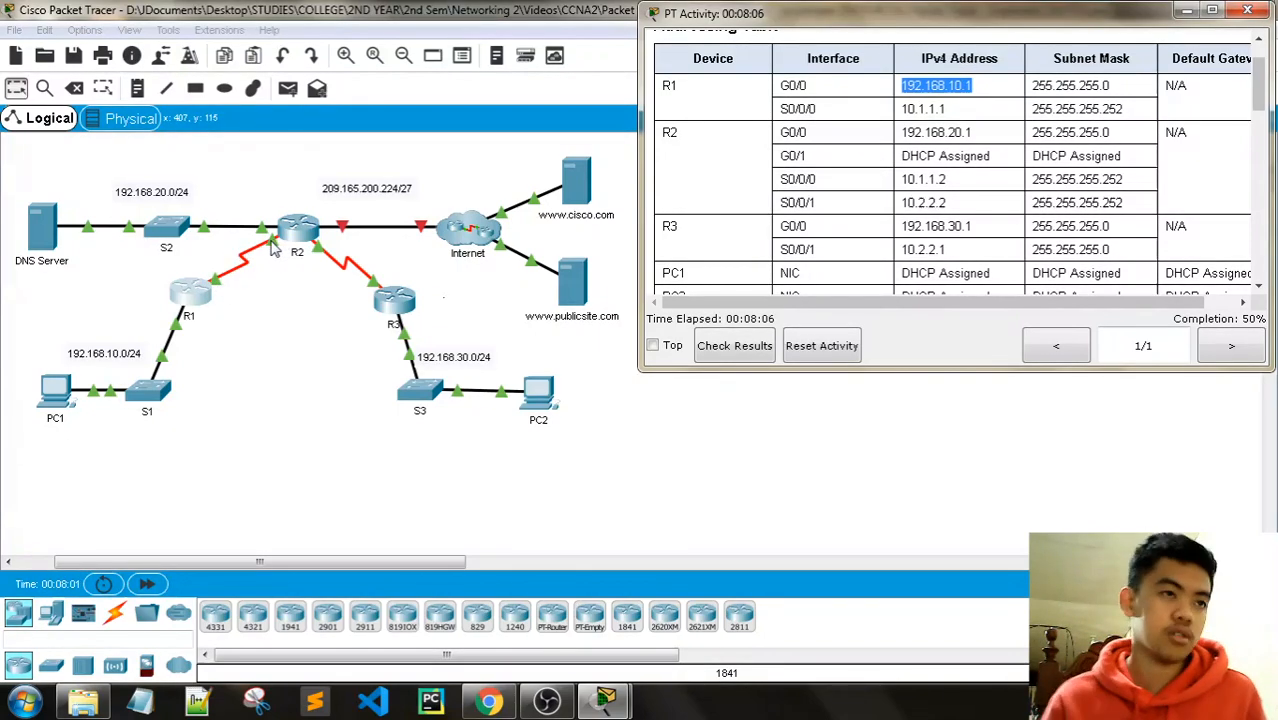
# Step: Open R3's command line and enter privileged and global configuration mode
pyautogui.click(396, 298)
pyautogui.moveTo(583, 97); pyautogui.dragTo(620, 90)
pyautogui.click(553, 115)
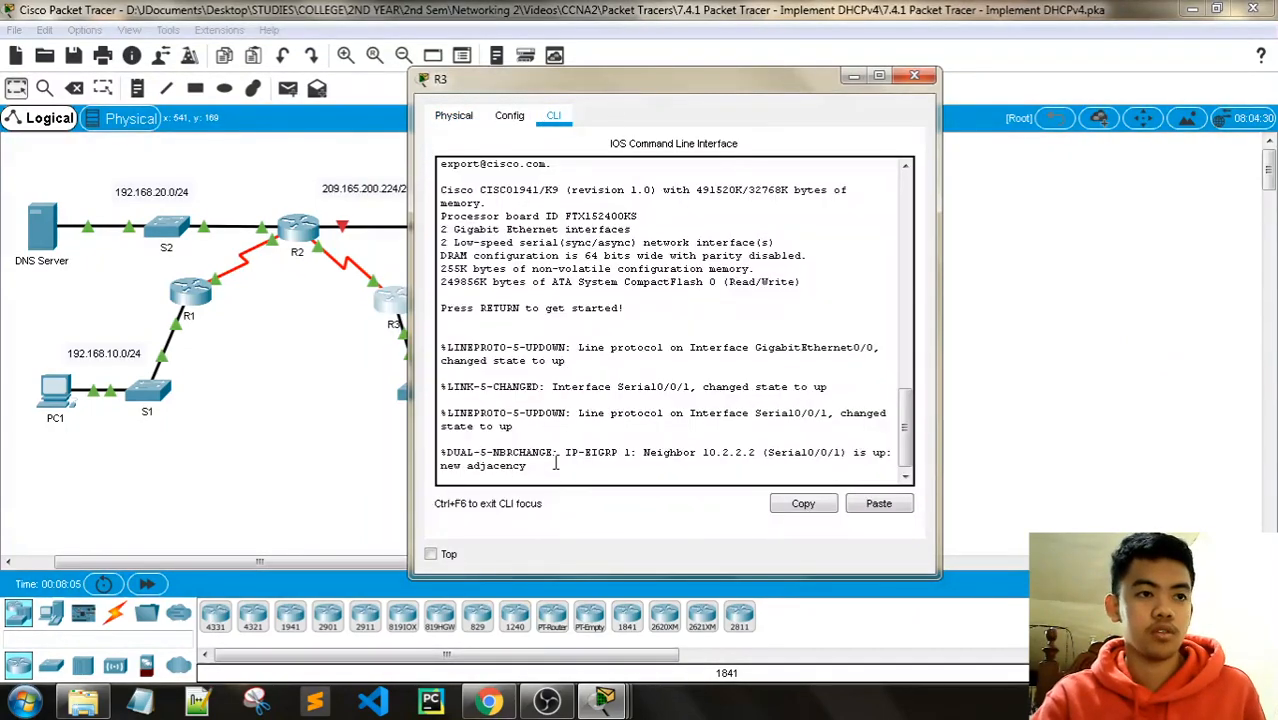
pyautogui.press('Return')
pyautogui.press('Return')
pyautogui.press('Return')
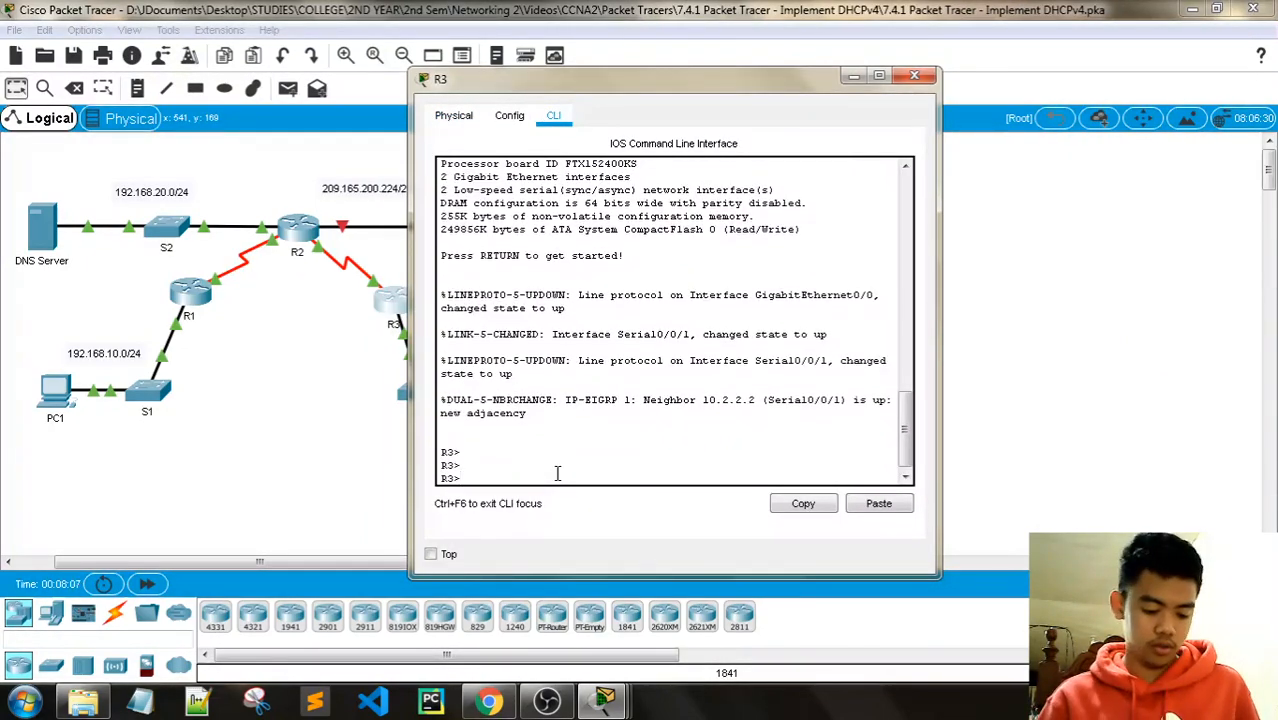
pyautogui.write('en')
pyautogui.press('Return')
pyautogui.write('c')
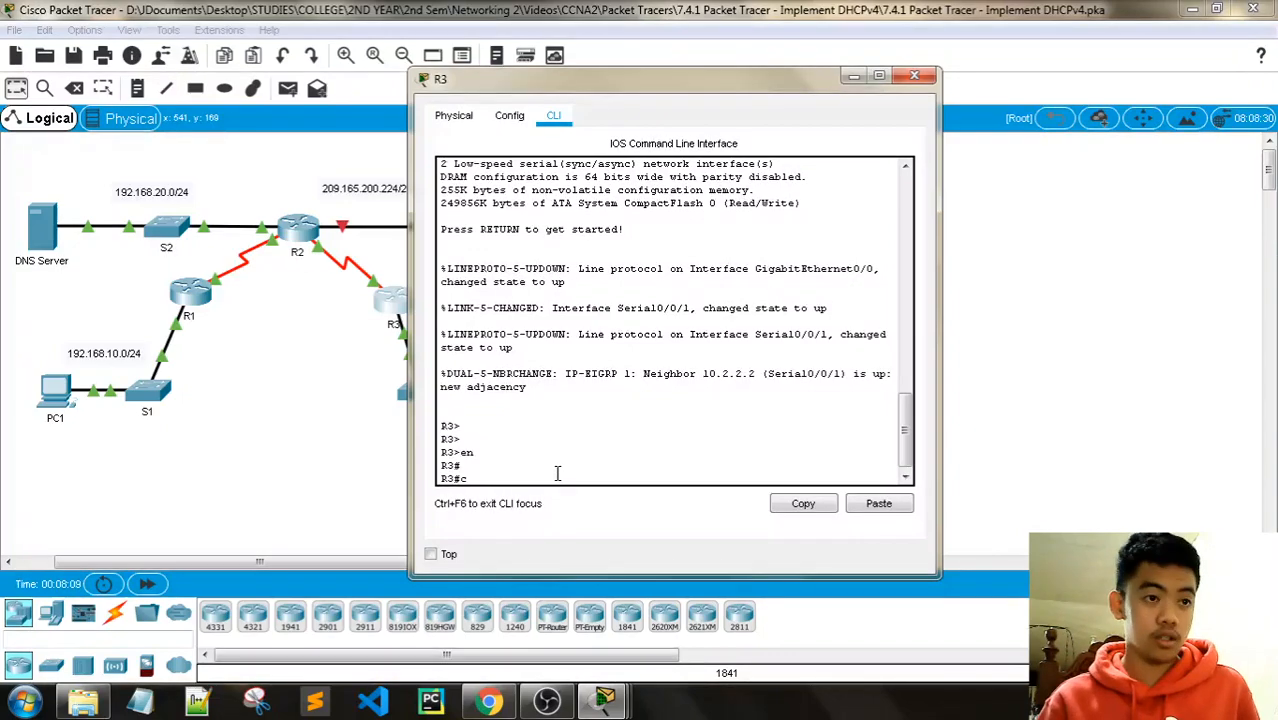
pyautogui.write('onfig t')
pyautogui.press('Return')
pyautogui.press('Return')
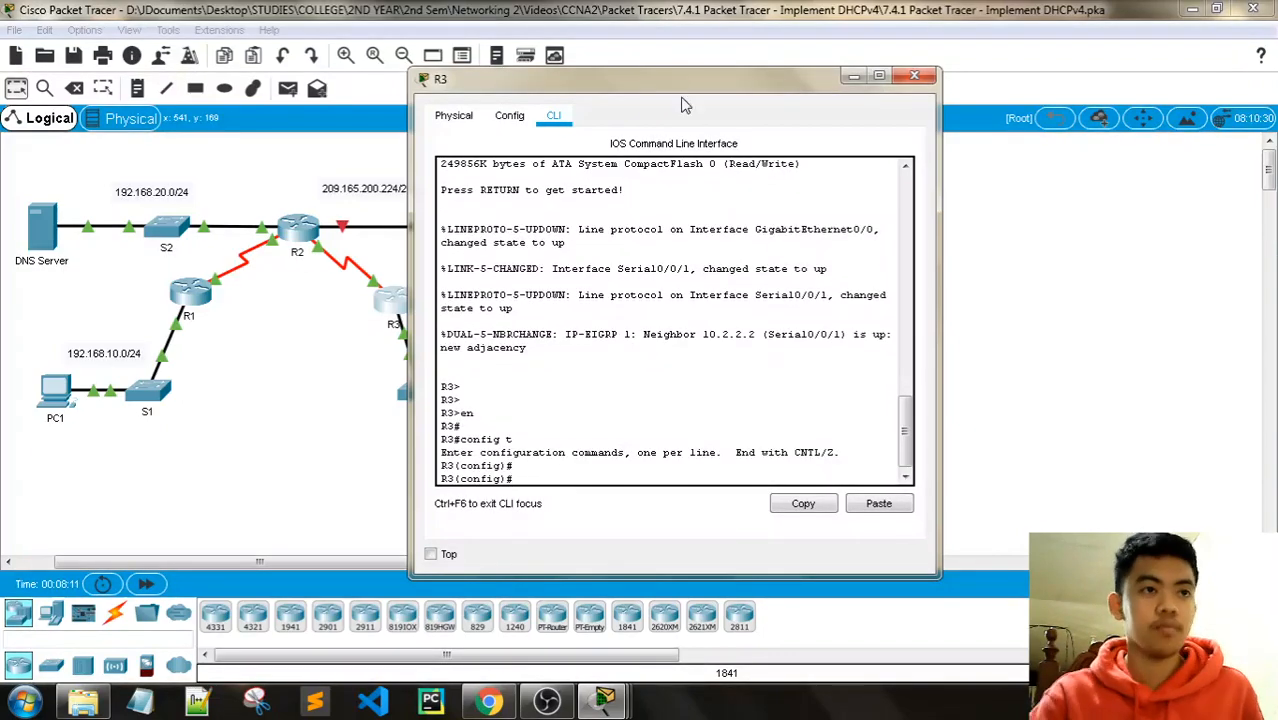
pyautogui.moveTo(684, 80); pyautogui.dragTo(282, 59)
pyautogui.click(400, 560)
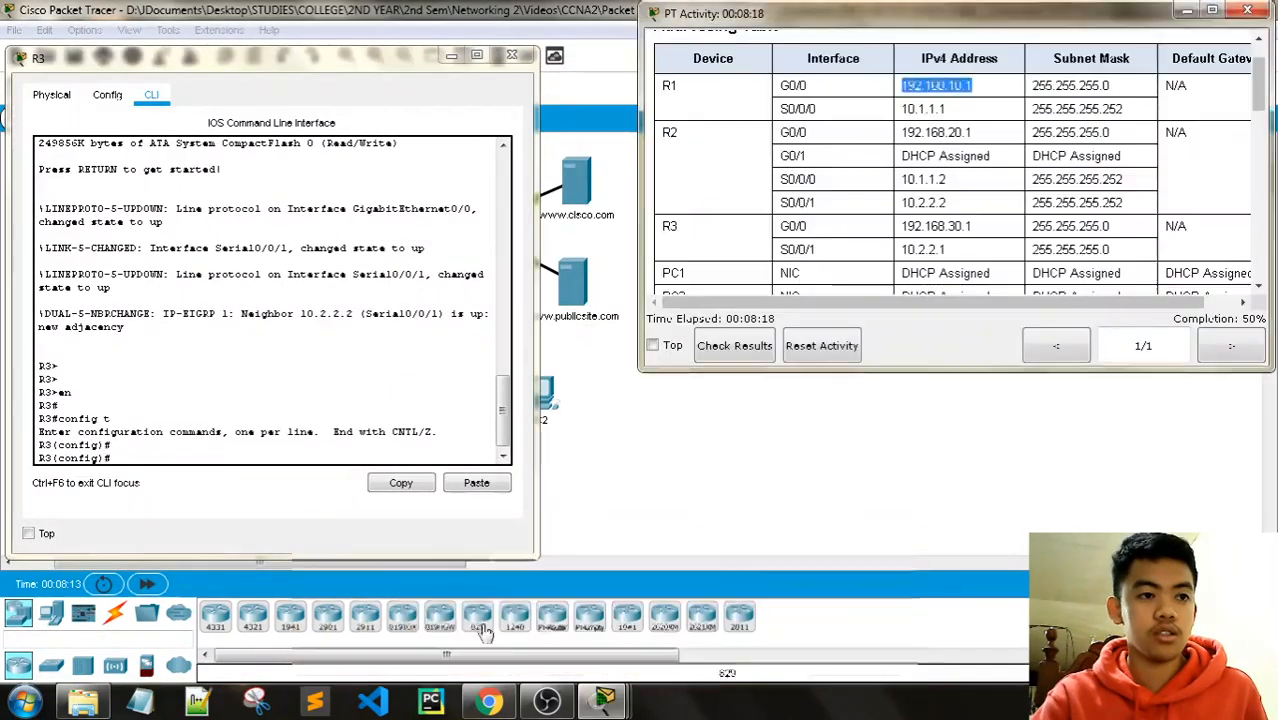
# Step: Set ip helper-address 10.2.2.2 on R3's G0/0, exit, and close R3's window
pyautogui.click(297, 412)
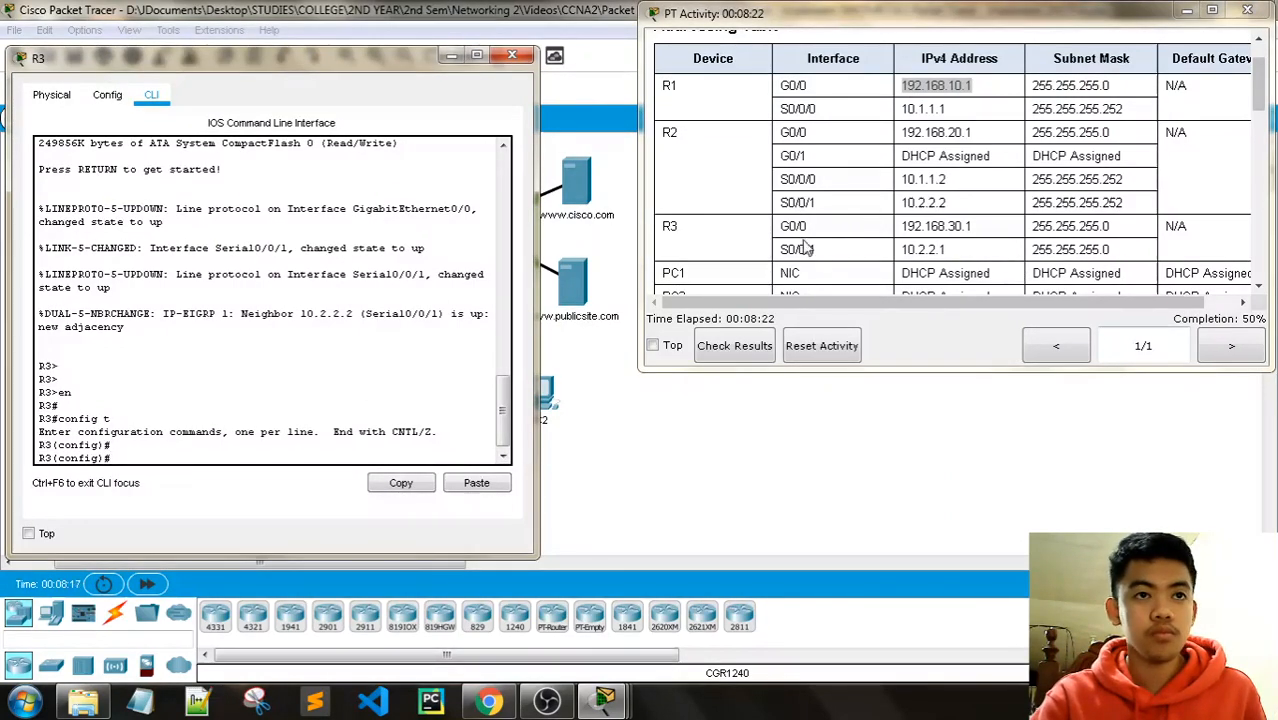
pyautogui.write('i')
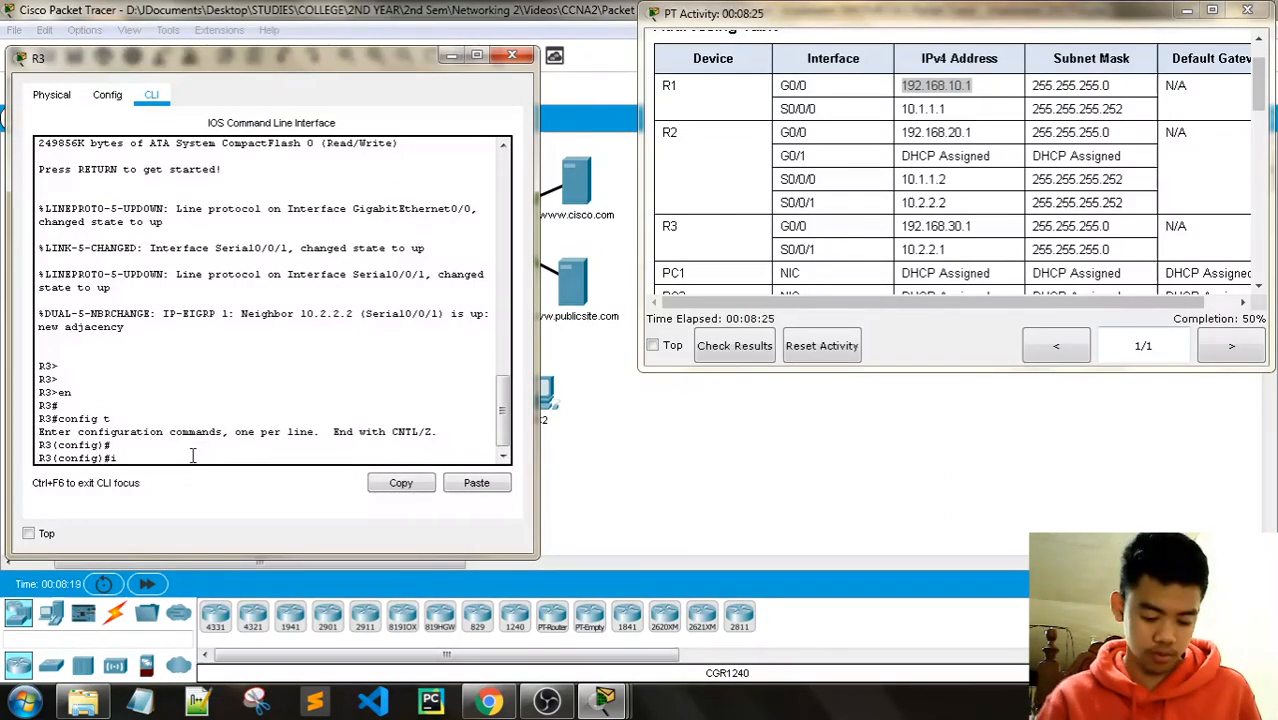
pyautogui.write('nterface g0/0')
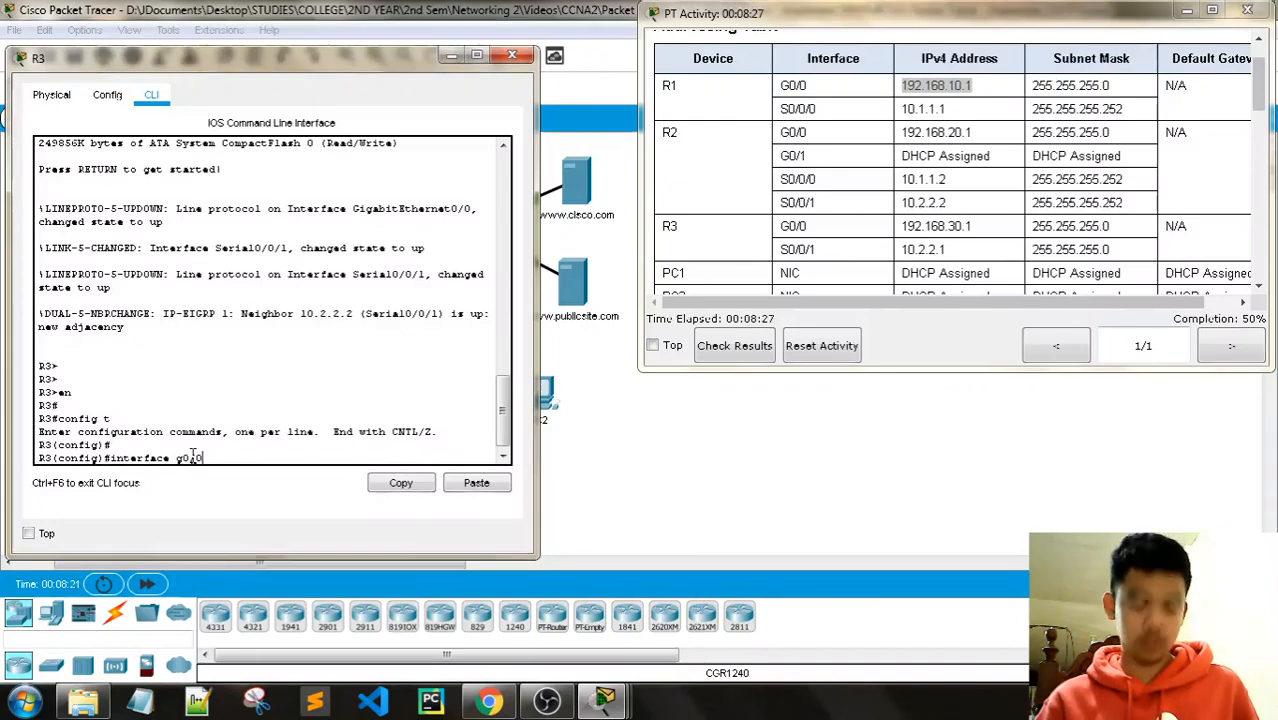
pyautogui.press('Return')
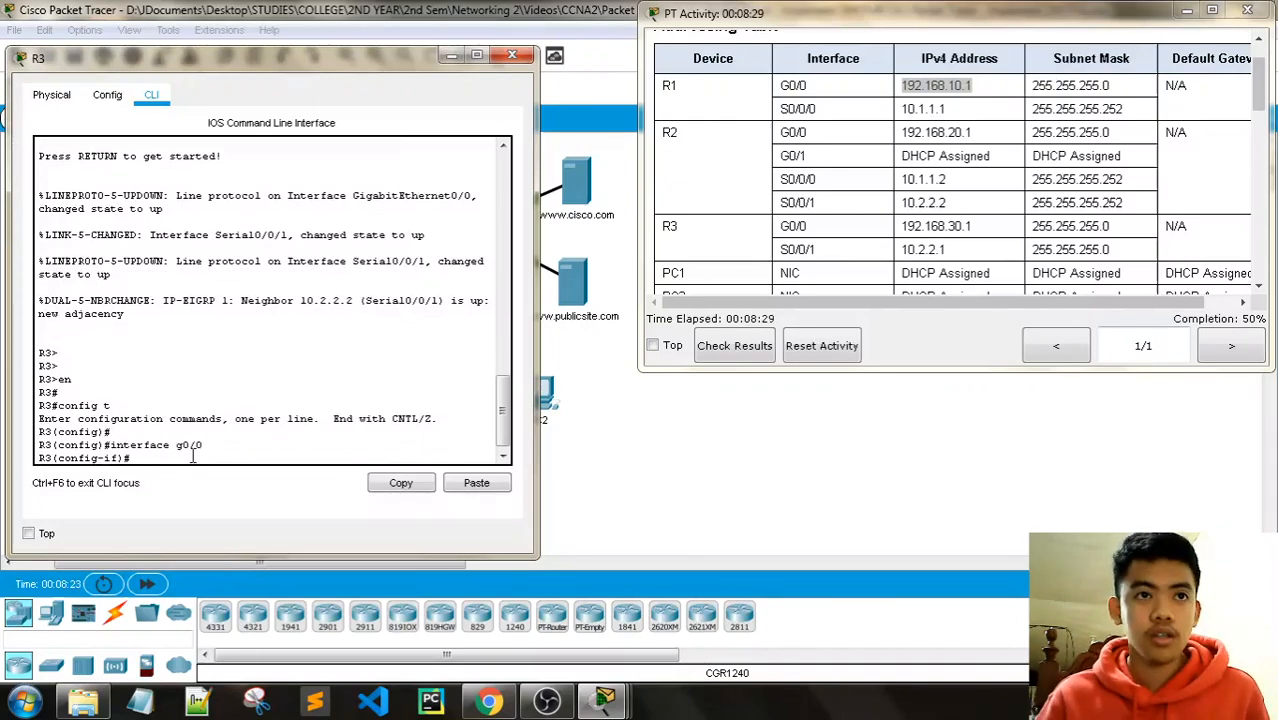
pyautogui.scroll(3, 483, 285)
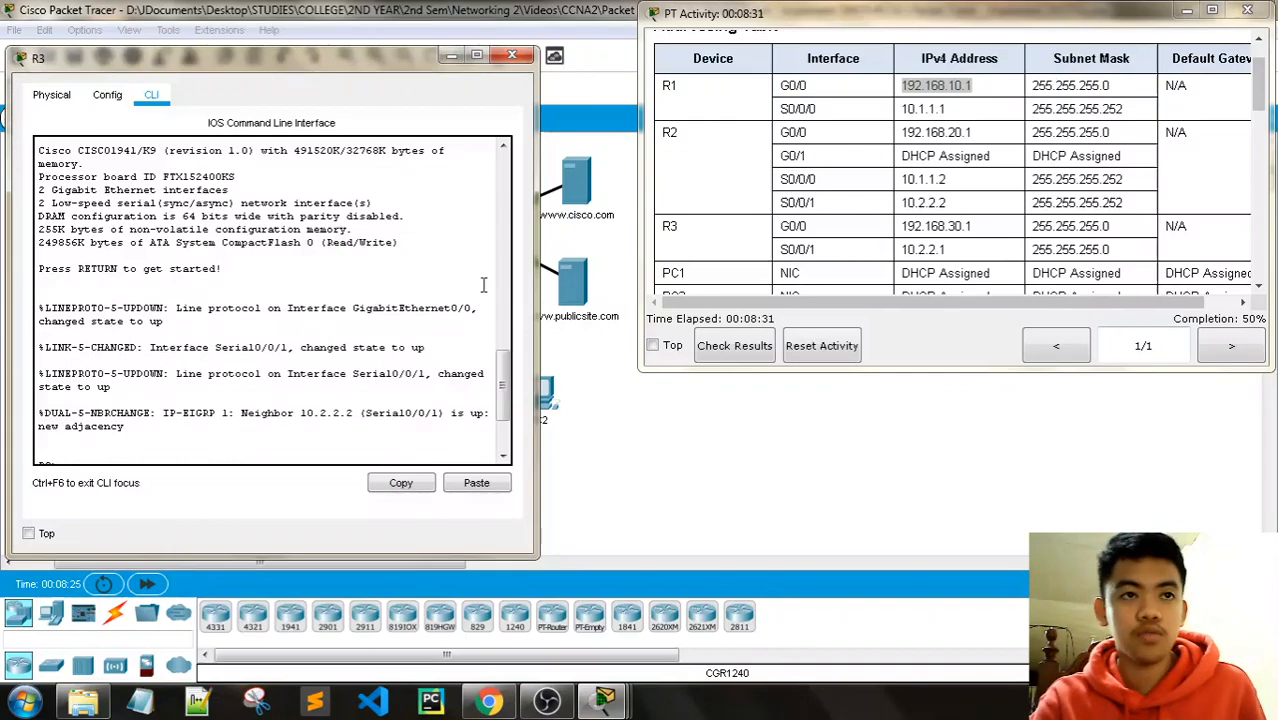
pyautogui.scroll(-3, 483, 285)
pyautogui.moveTo(250, 57); pyautogui.dragTo(286, 460)
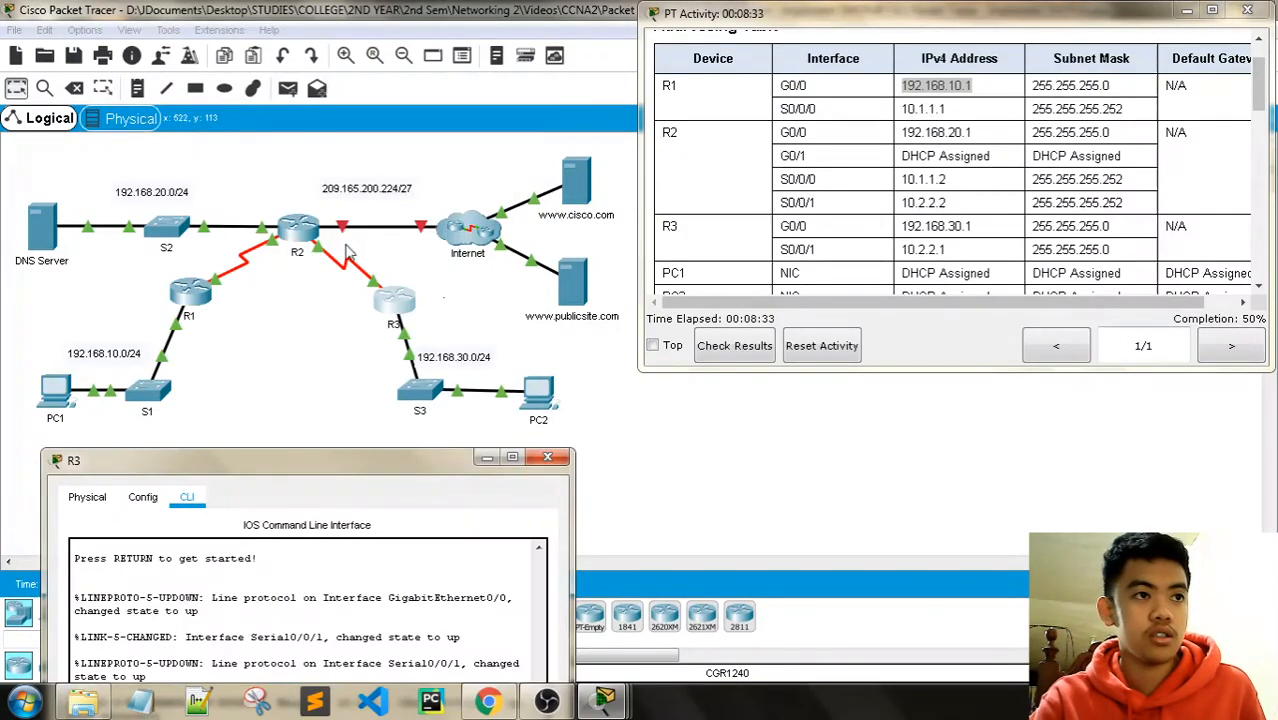
pyautogui.moveTo(946, 203); pyautogui.dragTo(906, 203)
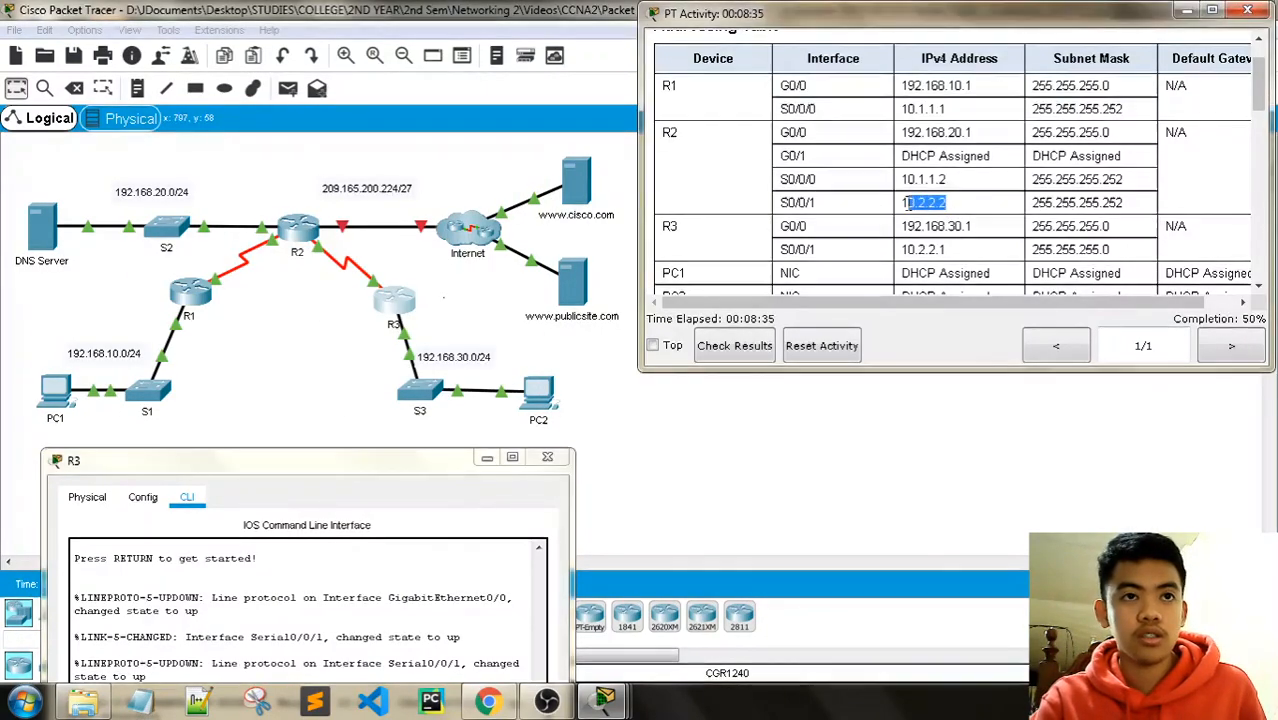
pyautogui.moveTo(286, 460); pyautogui.dragTo(321, 83)
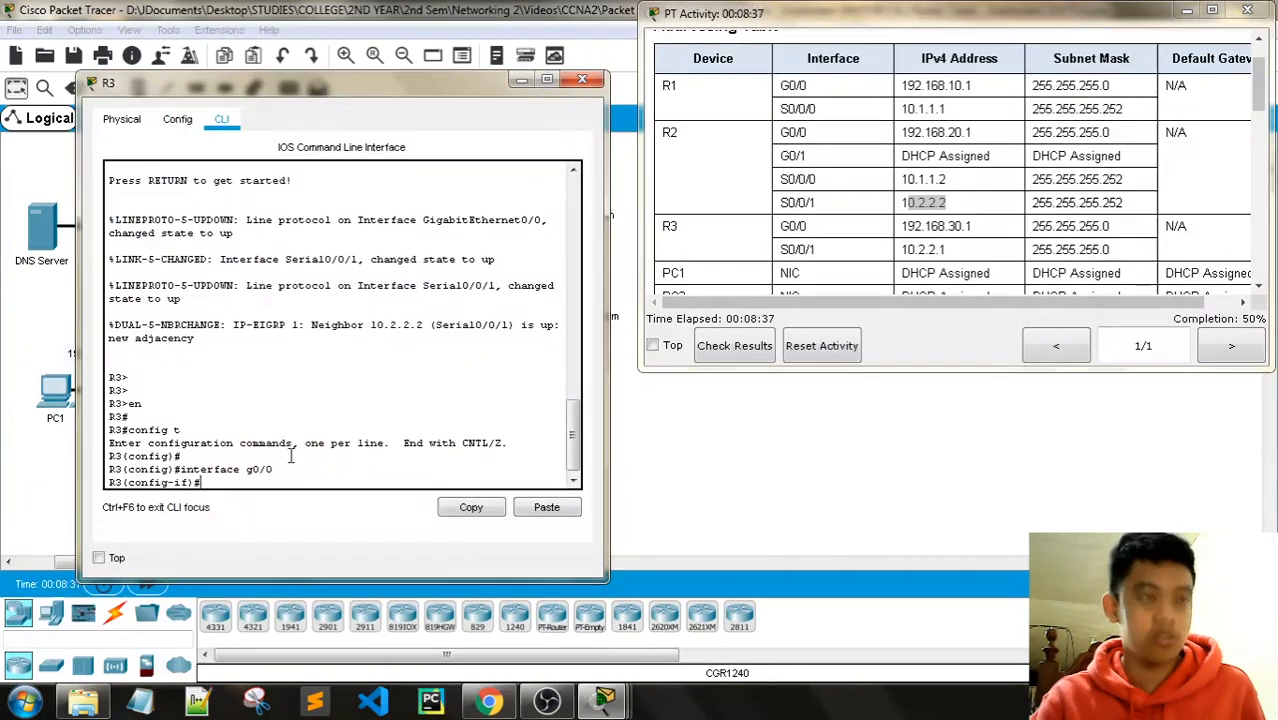
pyautogui.write('helper-address')
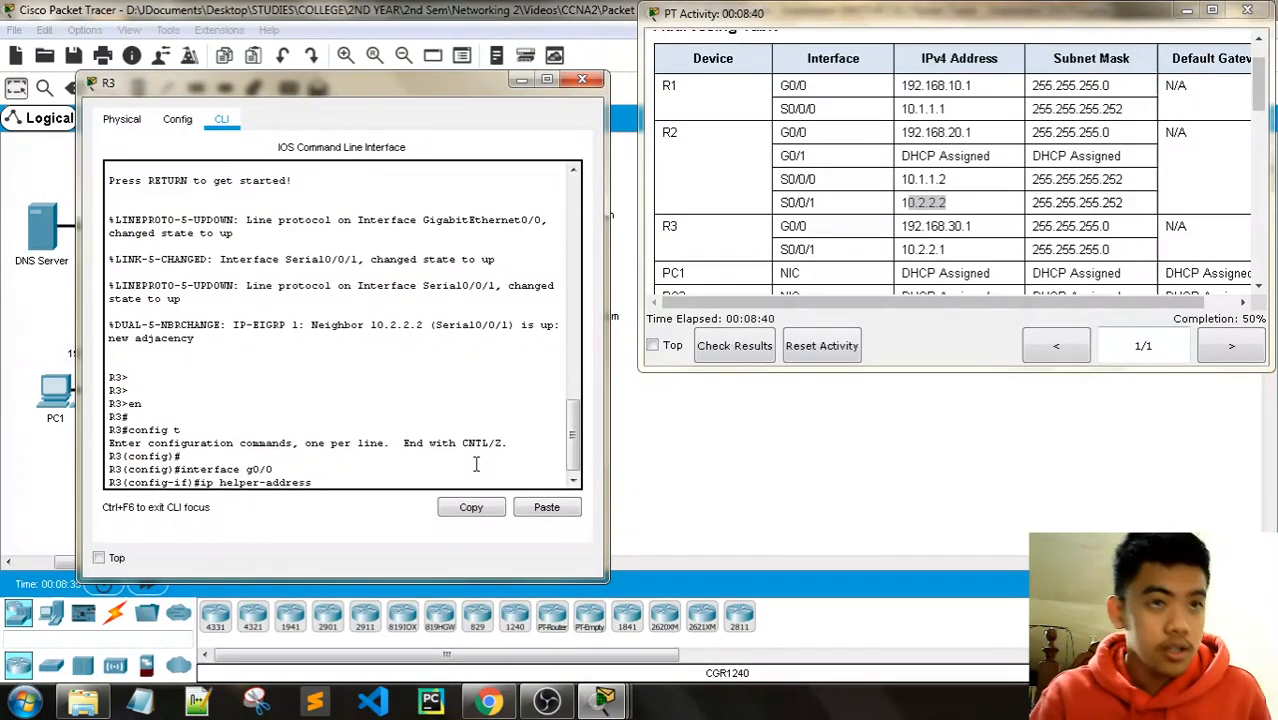
pyautogui.write(' 10.2.2.2')
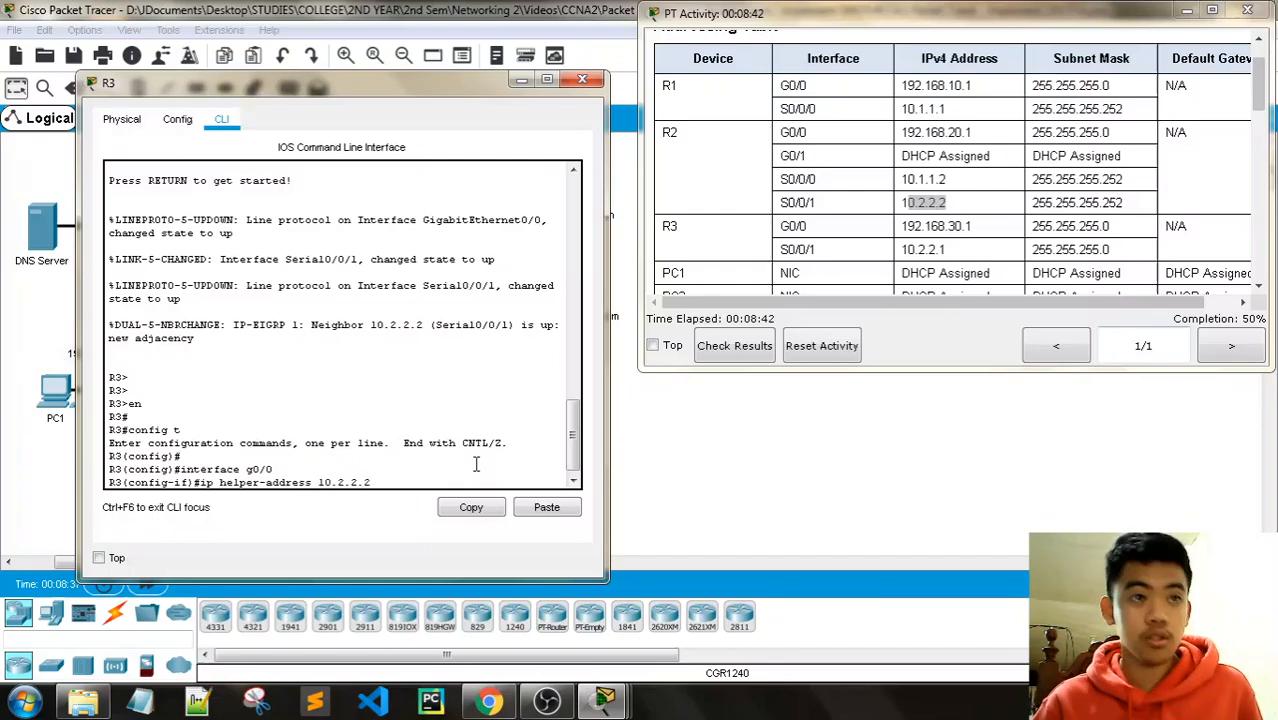
pyautogui.press('Return')
pyautogui.write('exit')
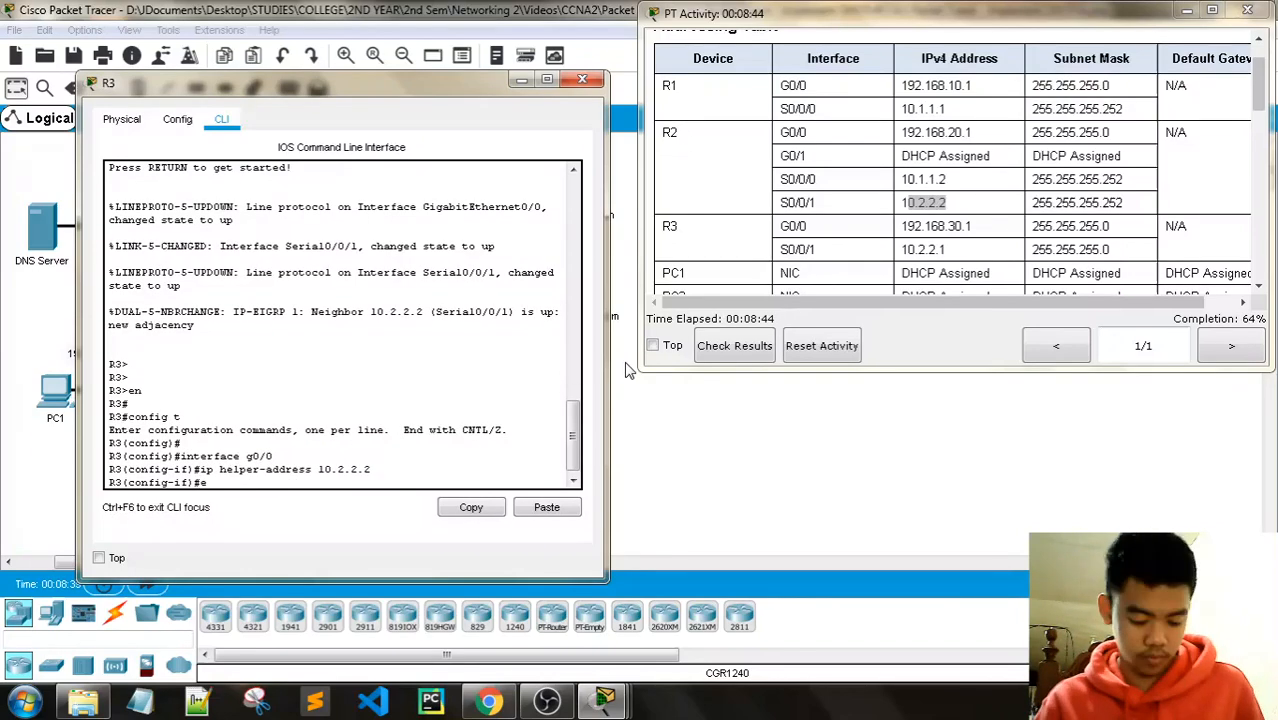
pyautogui.press('Return')
pyautogui.press('Return')
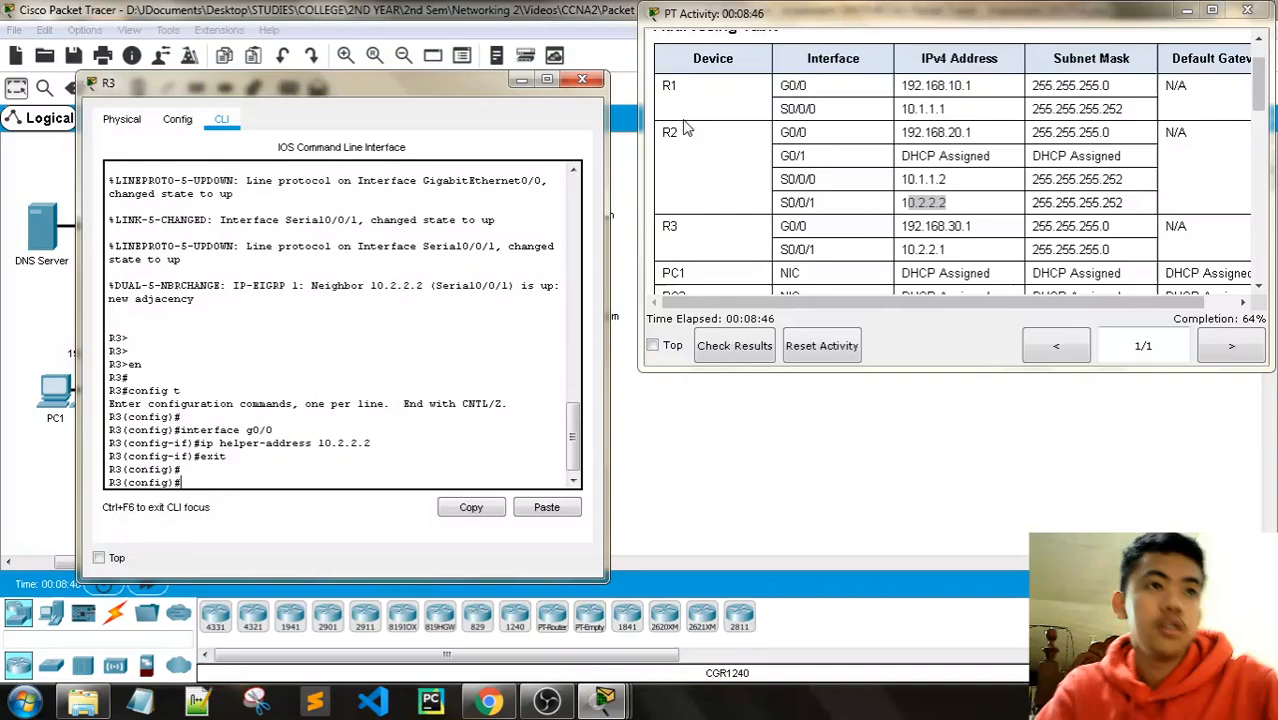
pyautogui.click(582, 78)
pyautogui.scroll(-10, 1272, 287)
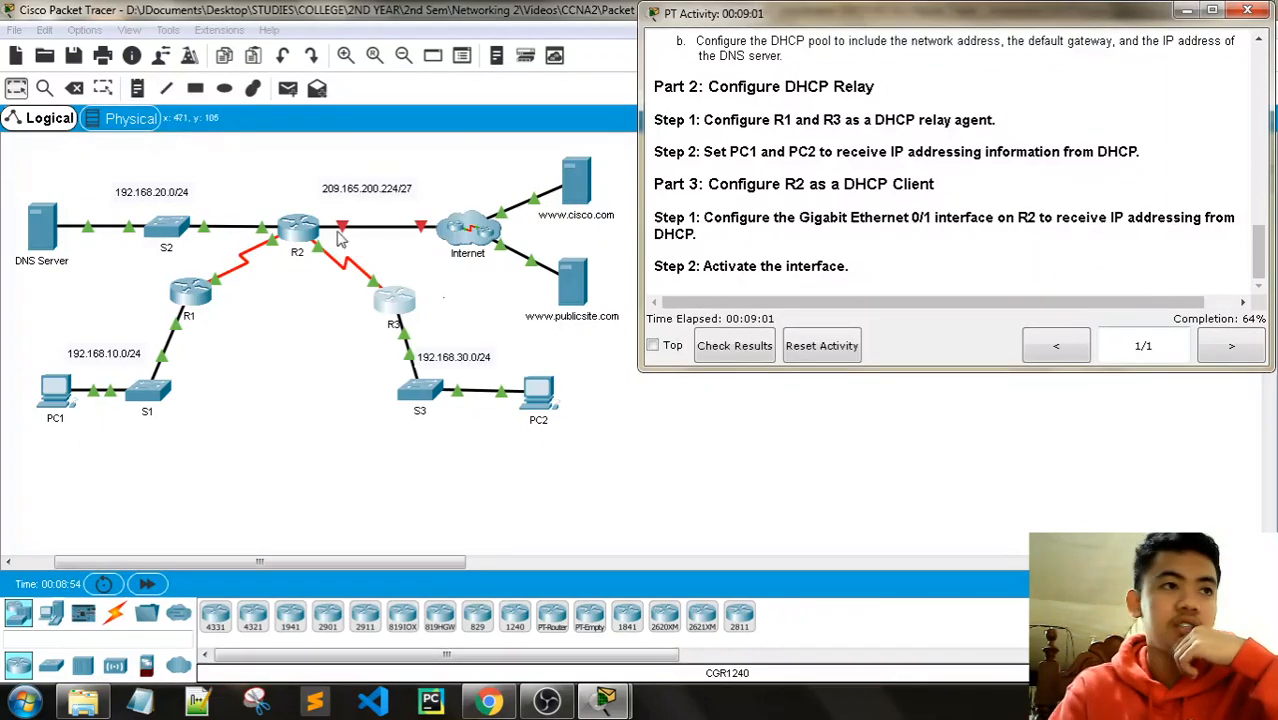
# Step: Reopen R2's device window next to the activity instructions
pyautogui.click(297, 236)
pyautogui.moveTo(600, 84); pyautogui.dragTo(271, 36)
pyautogui.click(460, 617)
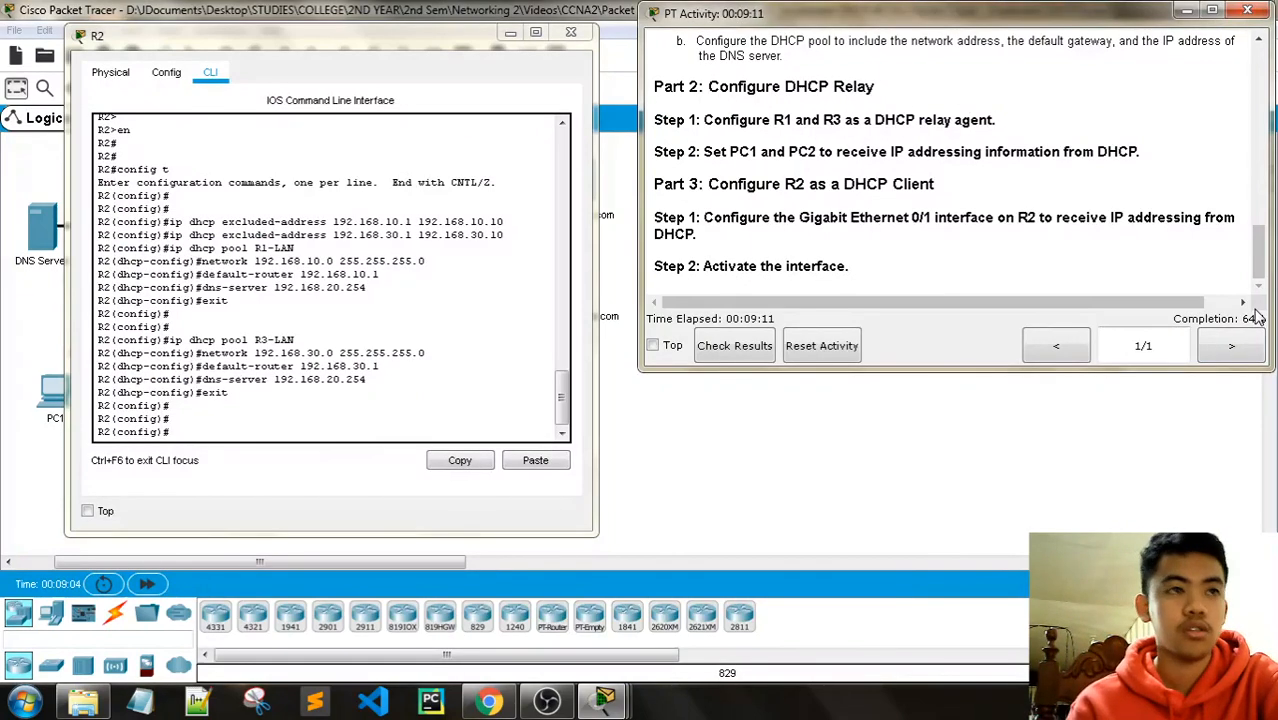
# Step: Configure R2's interface g0/1 with ip address dhcp and no shutdown
pyautogui.click(182, 429)
pyautogui.write('interface')
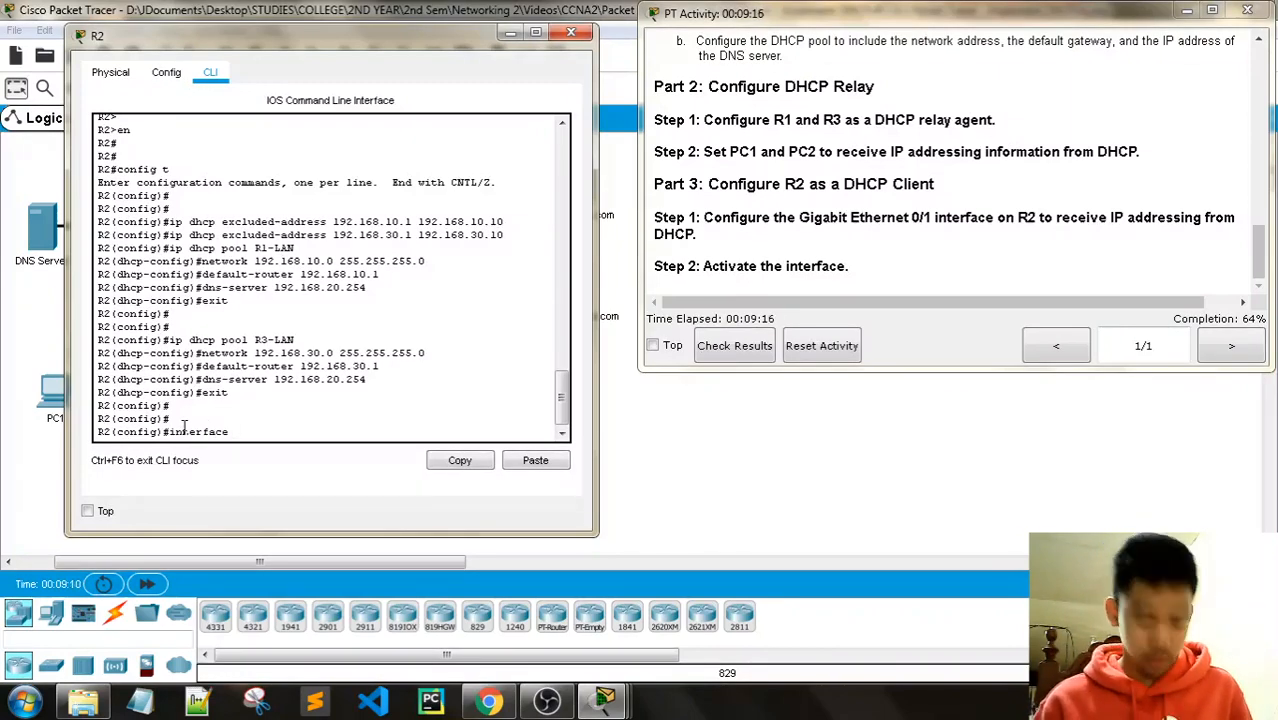
pyautogui.write(' g0/1')
pyautogui.press('Return')
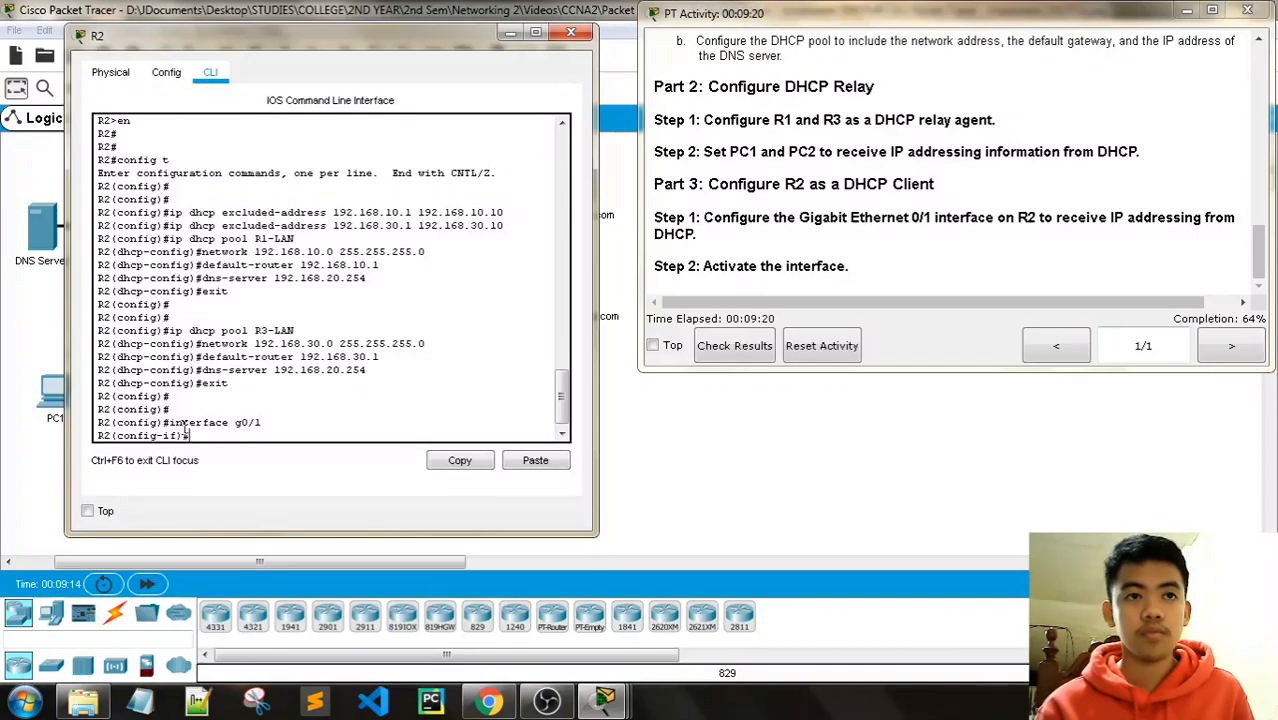
pyautogui.write('ip')
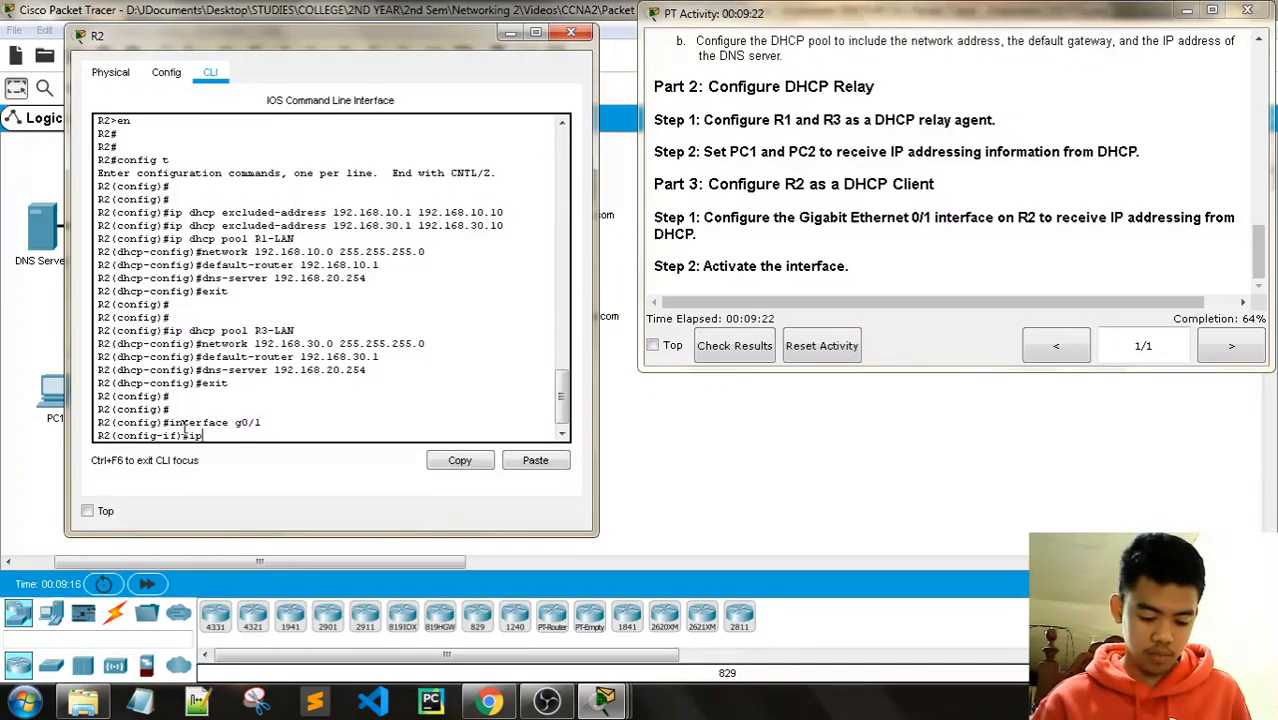
pyautogui.write(' addres')
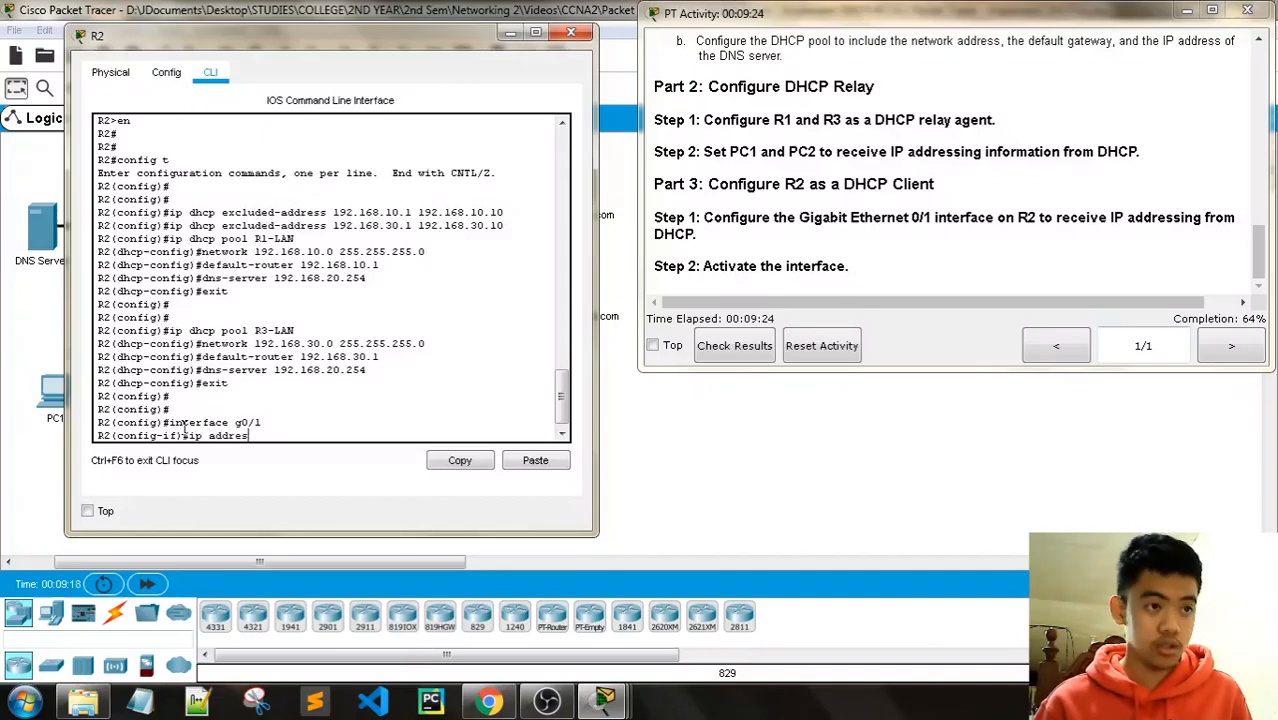
pyautogui.write('s dhcp')
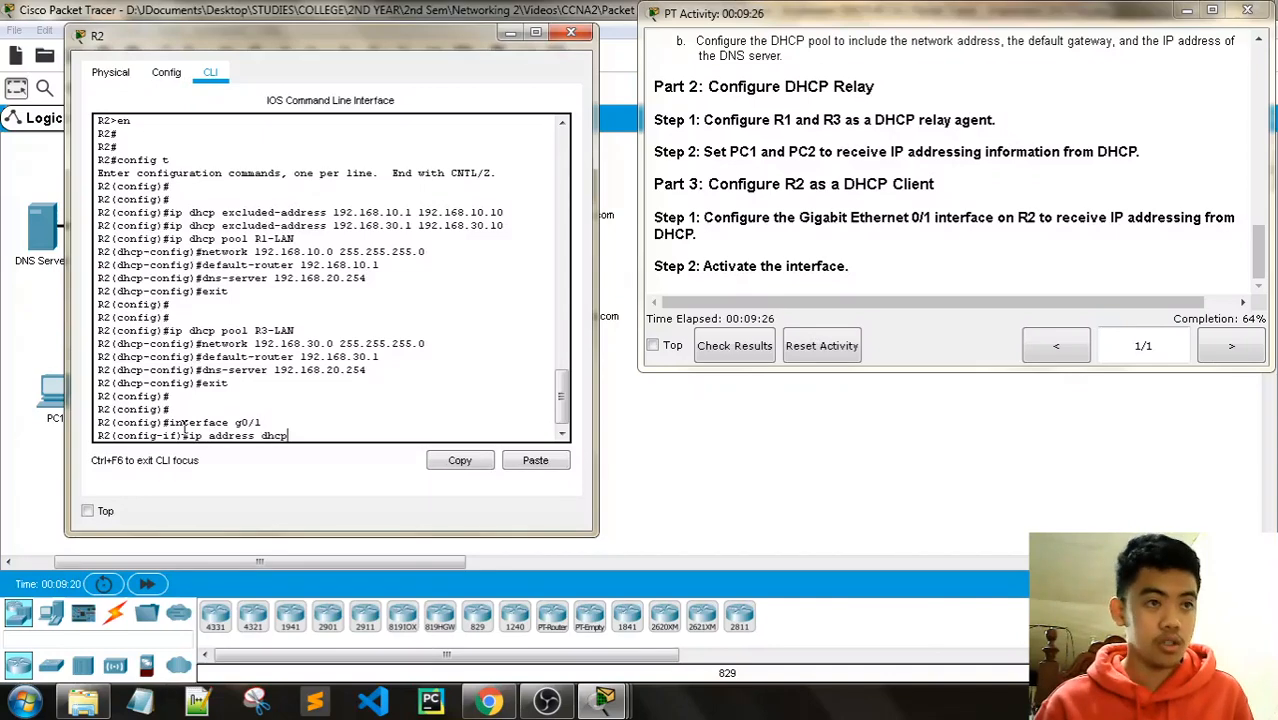
pyautogui.press('Return')
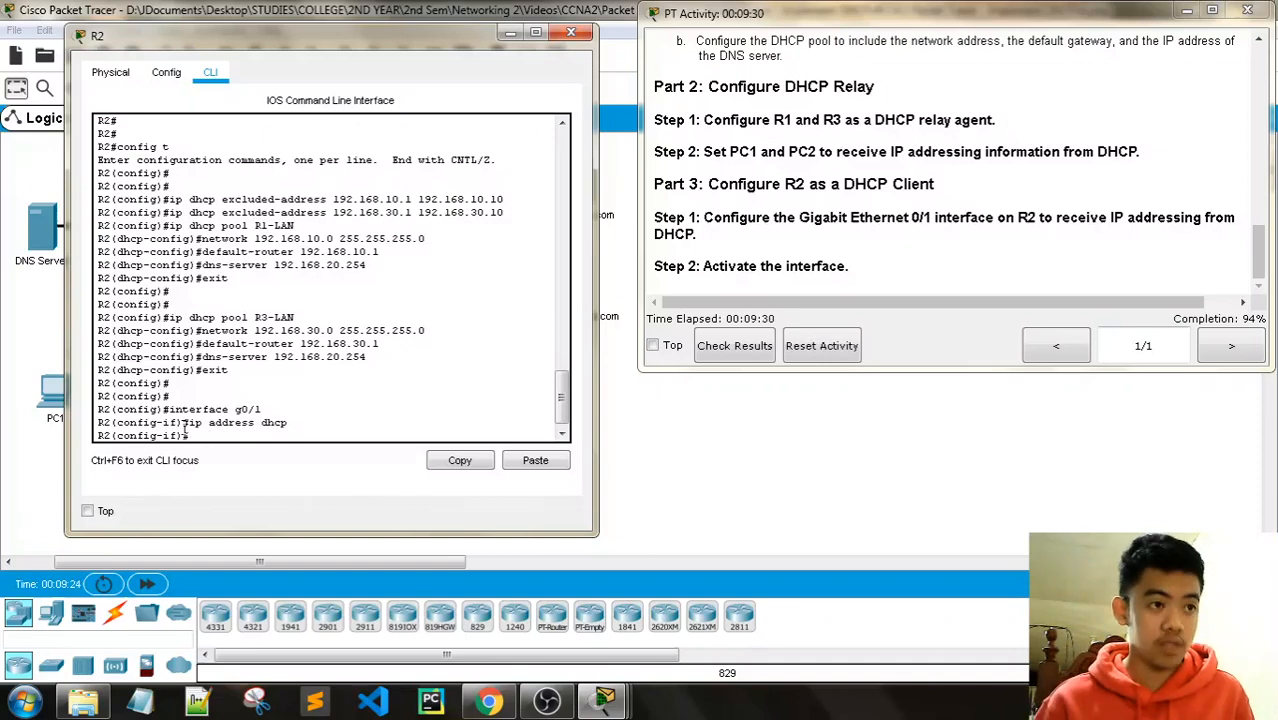
pyautogui.write('no shutdo')
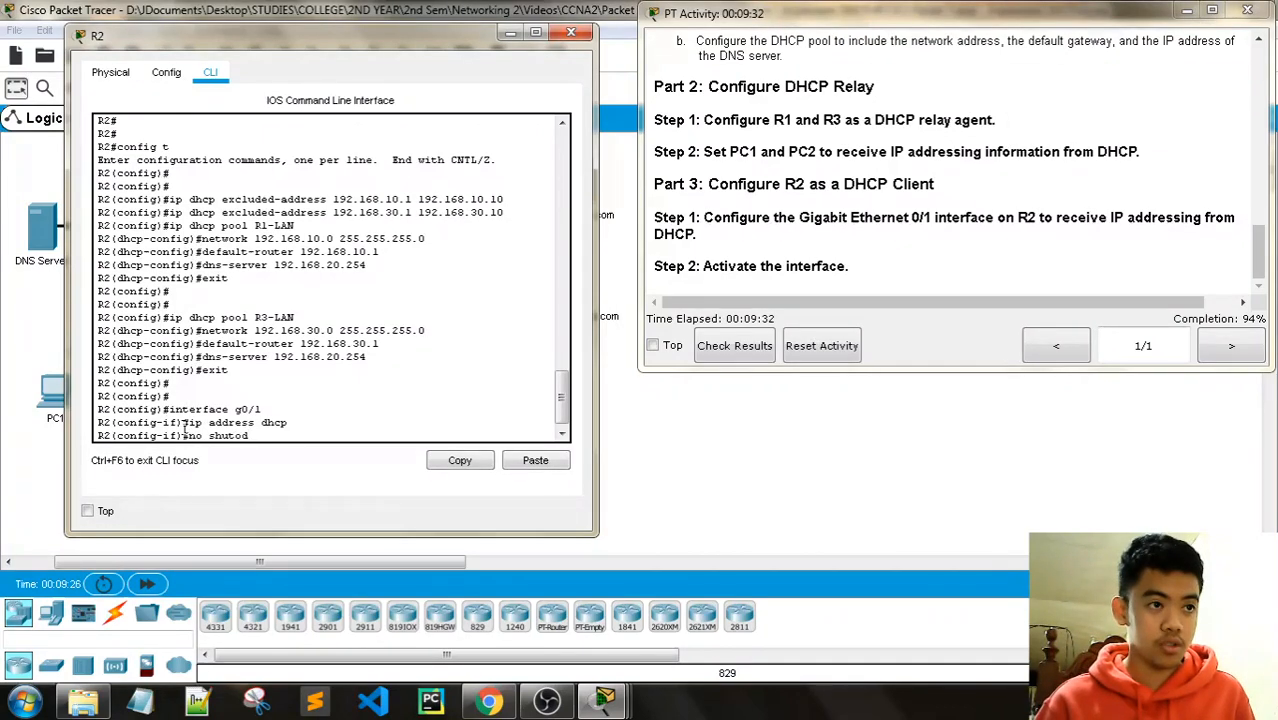
pyautogui.write('wn')
pyautogui.press('Return')
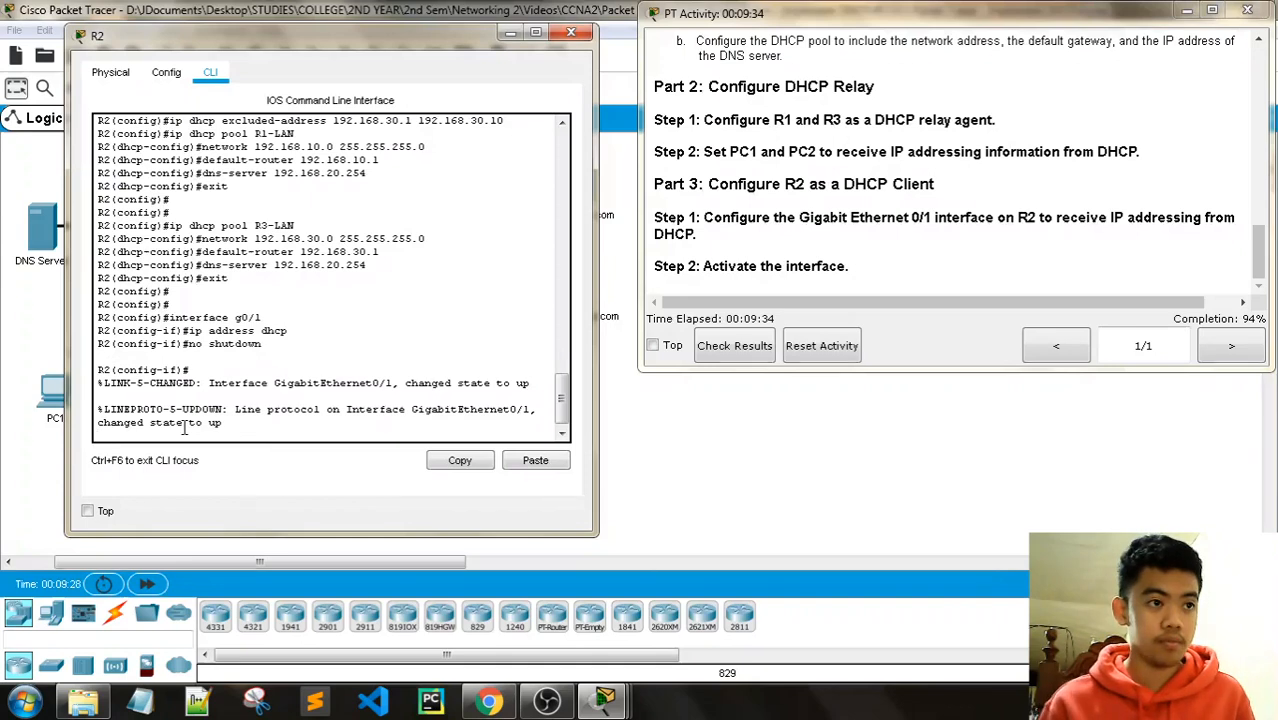
pyautogui.press('Return')
pyautogui.press('Return')
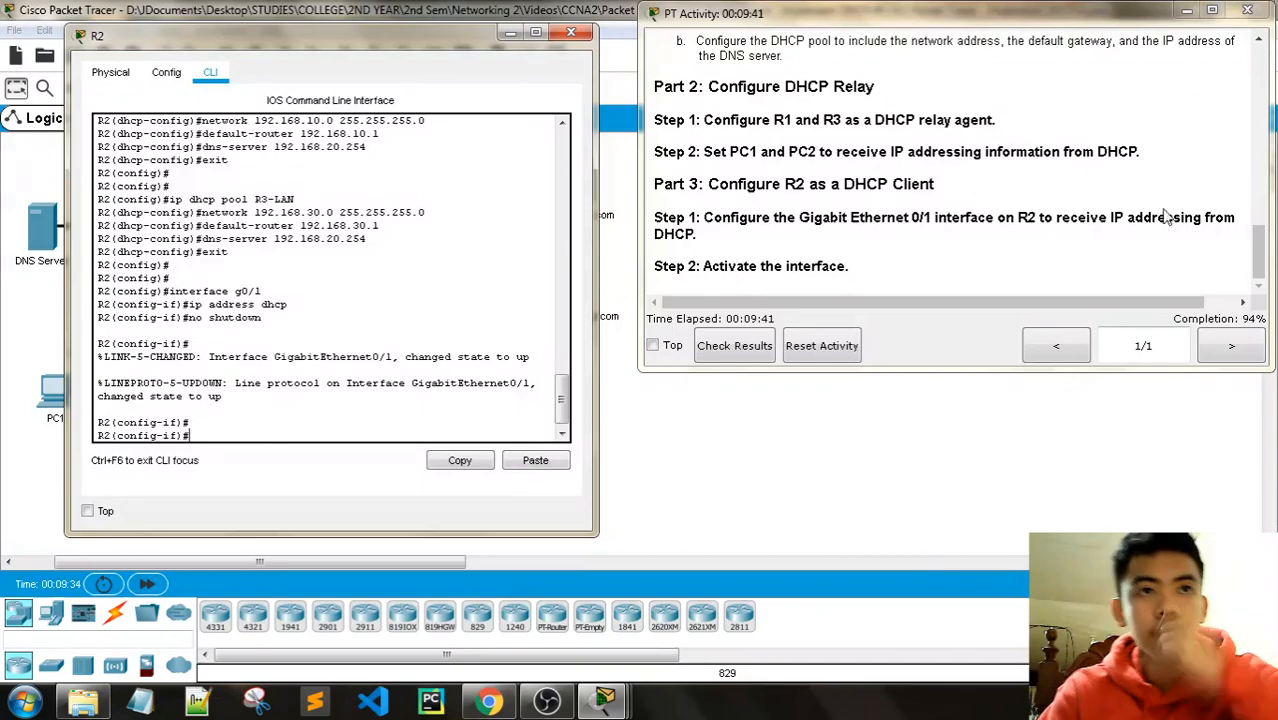
pyautogui.click(1257, 248)
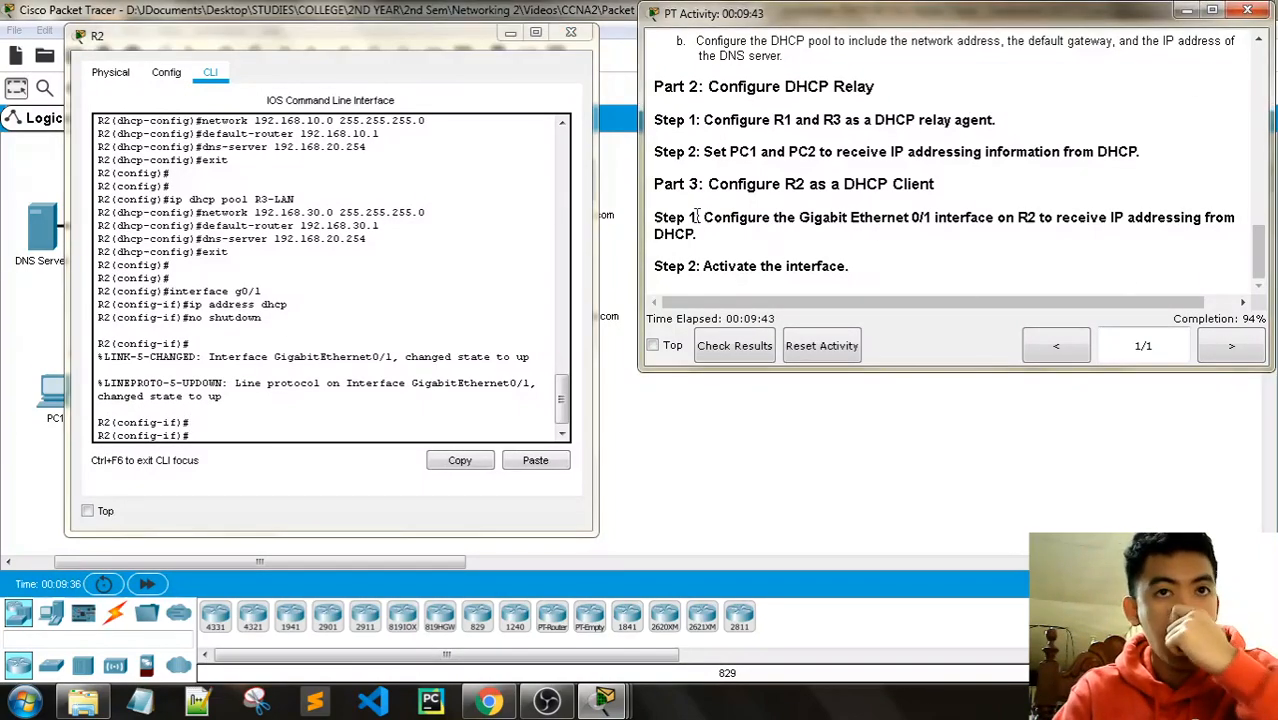
pyautogui.click(570, 33)
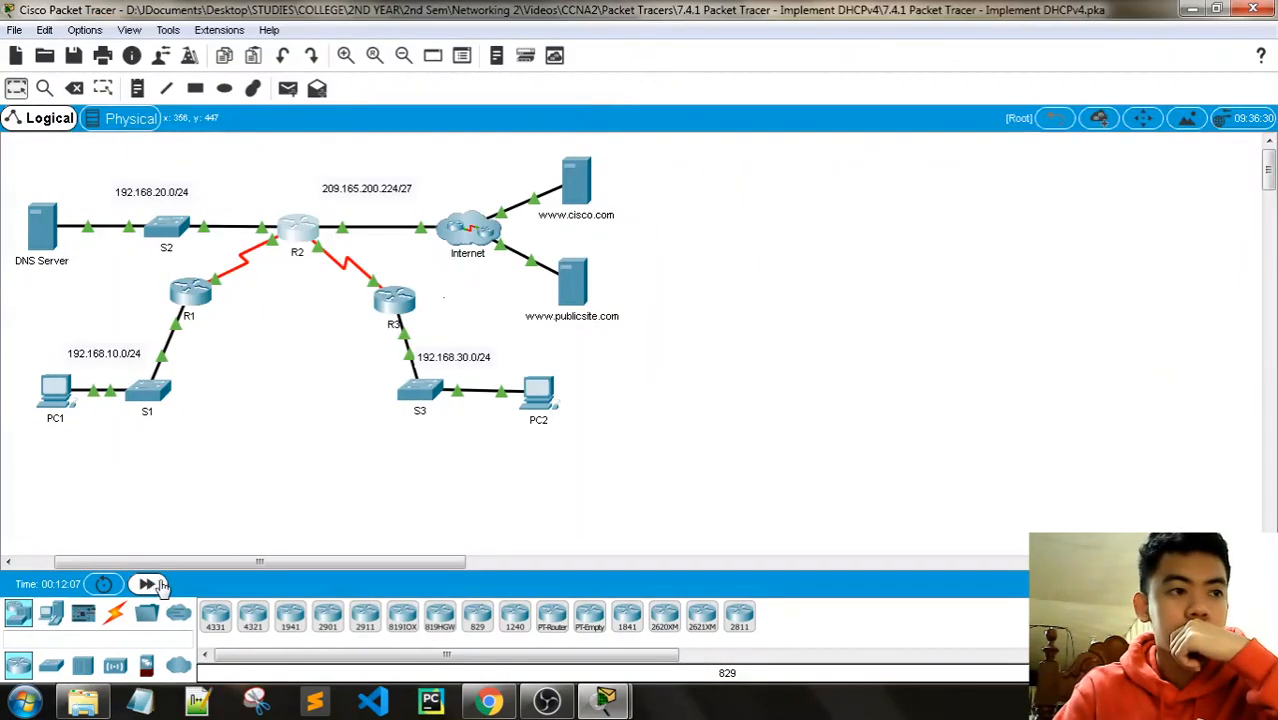
# Step: Bring the PT Activity instructions to the front and scroll through them
pyautogui.moveTo(606, 702)
pyautogui.click(585, 612)
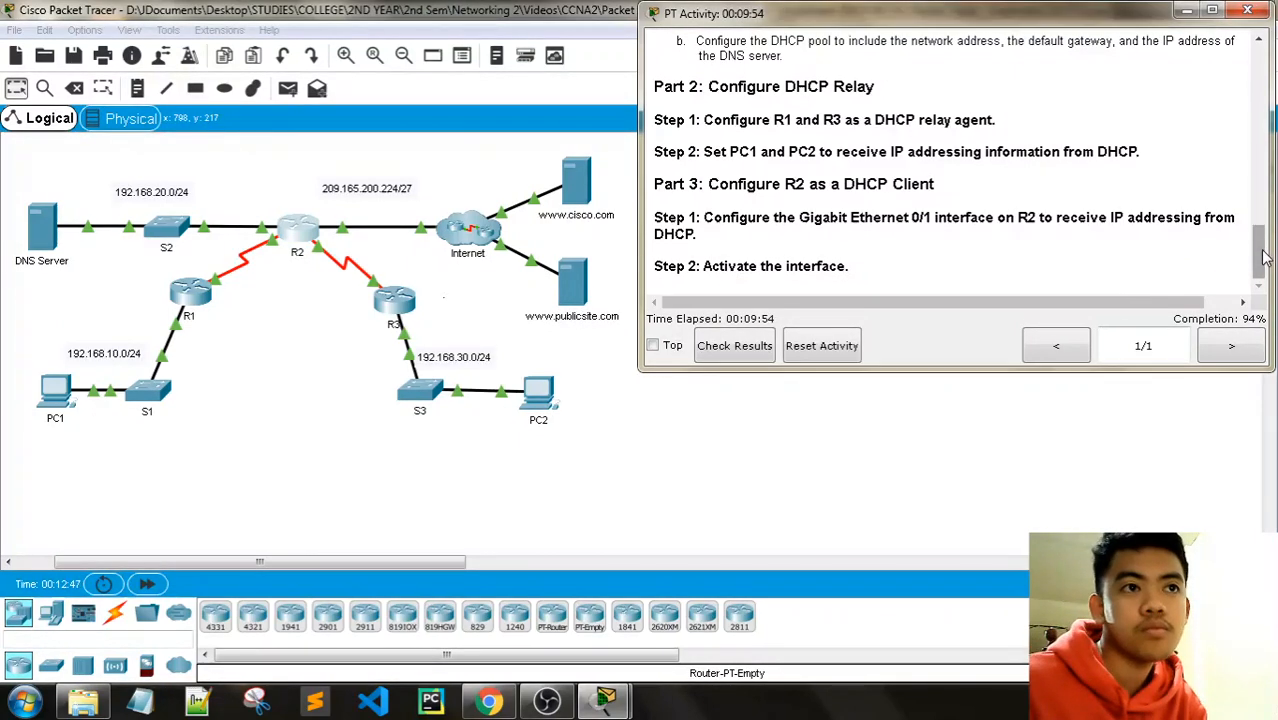
pyautogui.moveTo(1263, 258); pyautogui.dragTo(1261, 228)
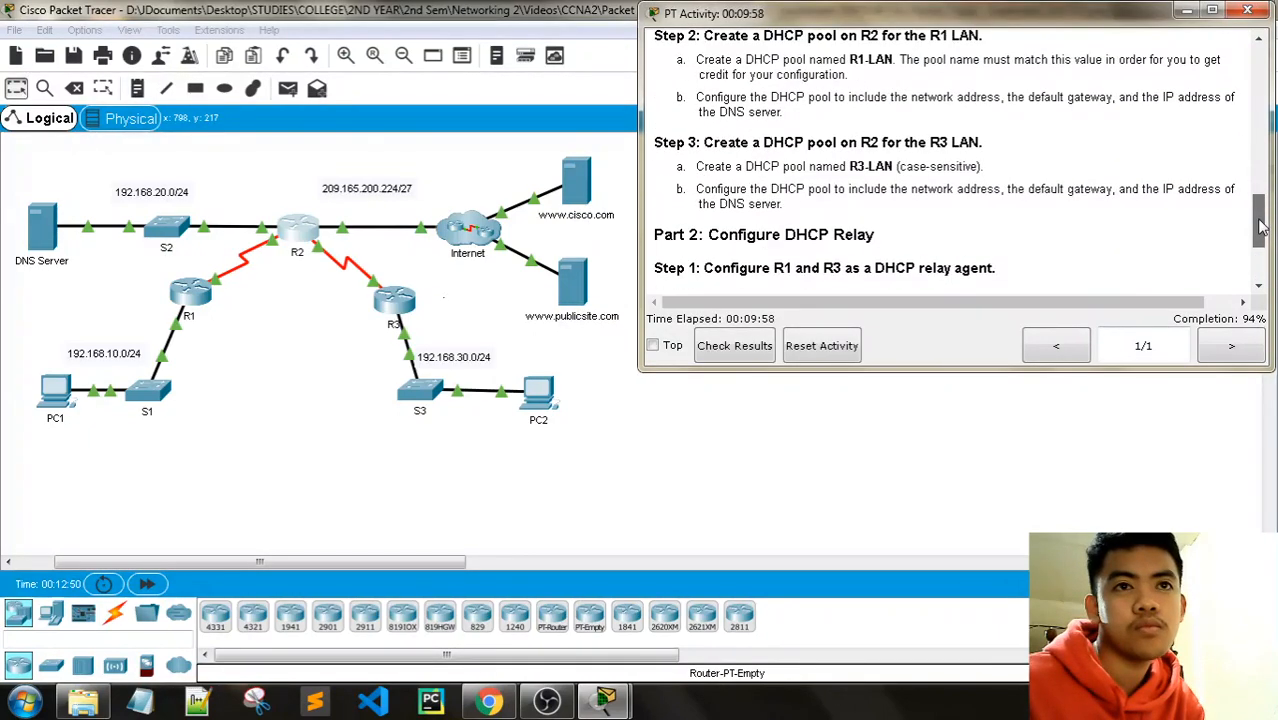
pyautogui.scroll(-3, 1261, 228)
# Step: Switch PC1's IP configuration to DHCP
pyautogui.click(220, 310)
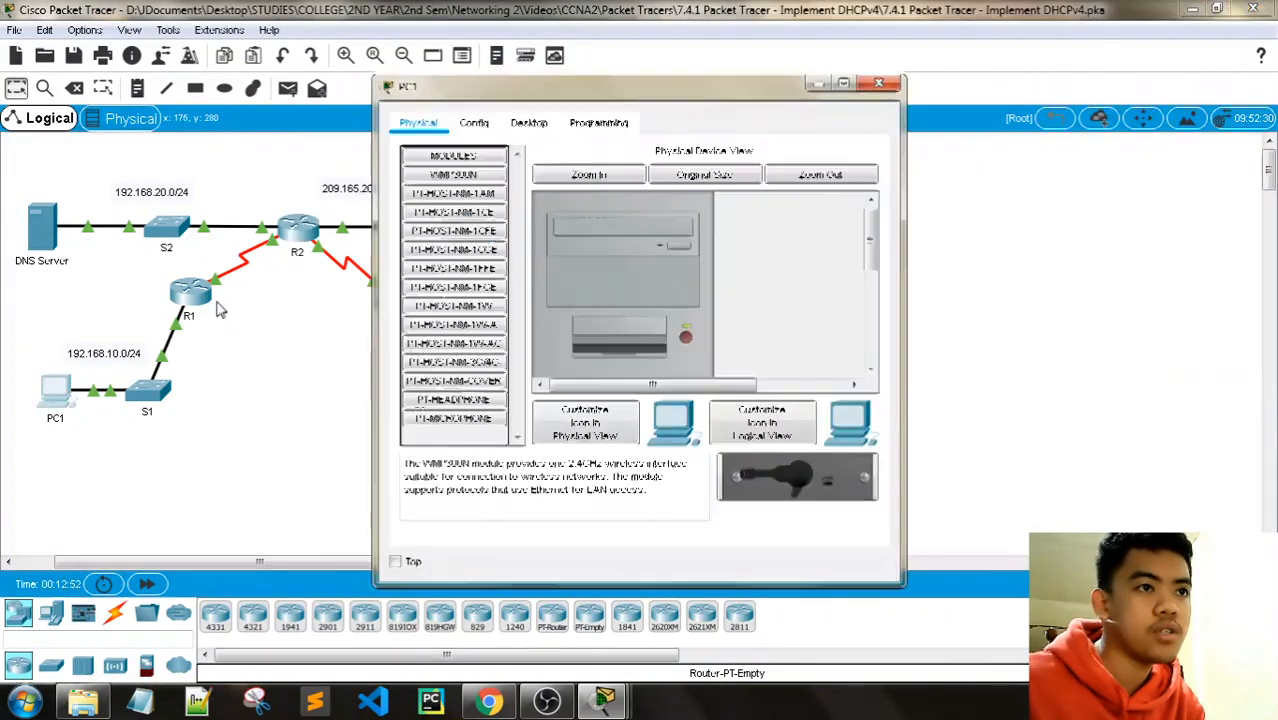
pyautogui.click(529, 122)
pyautogui.click(448, 230)
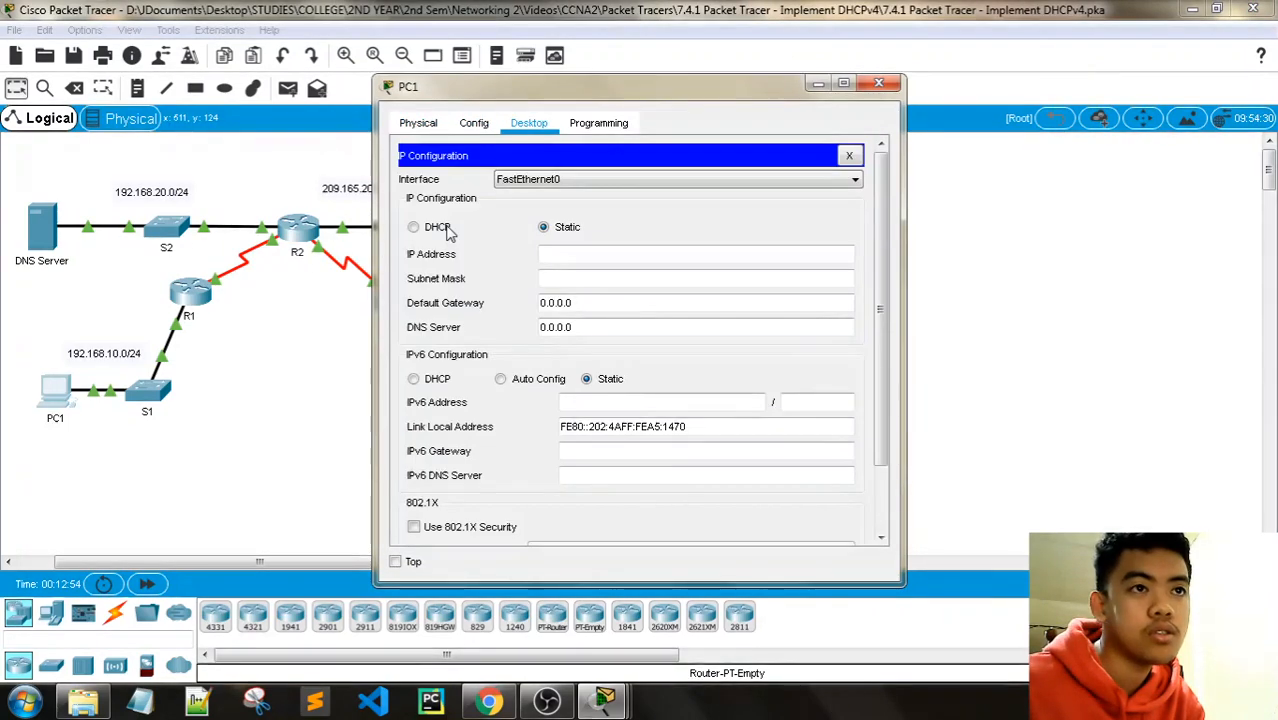
pyautogui.click(448, 230)
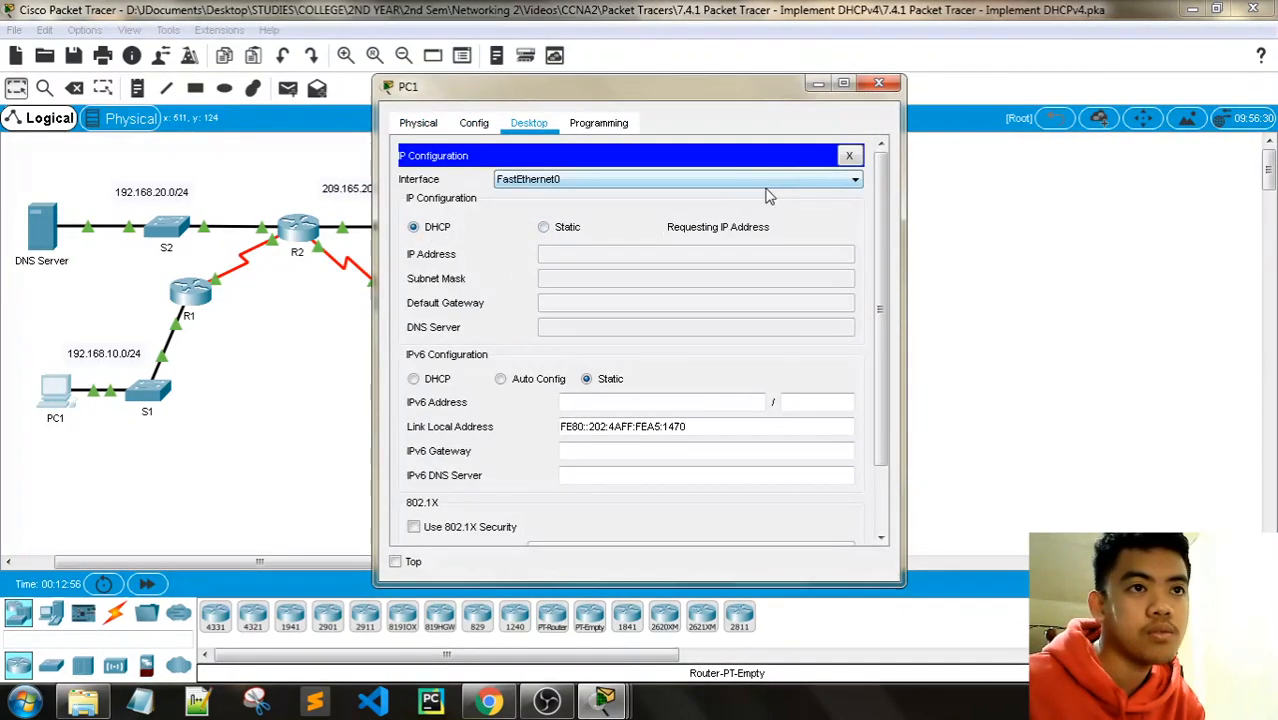
pyautogui.click(879, 83)
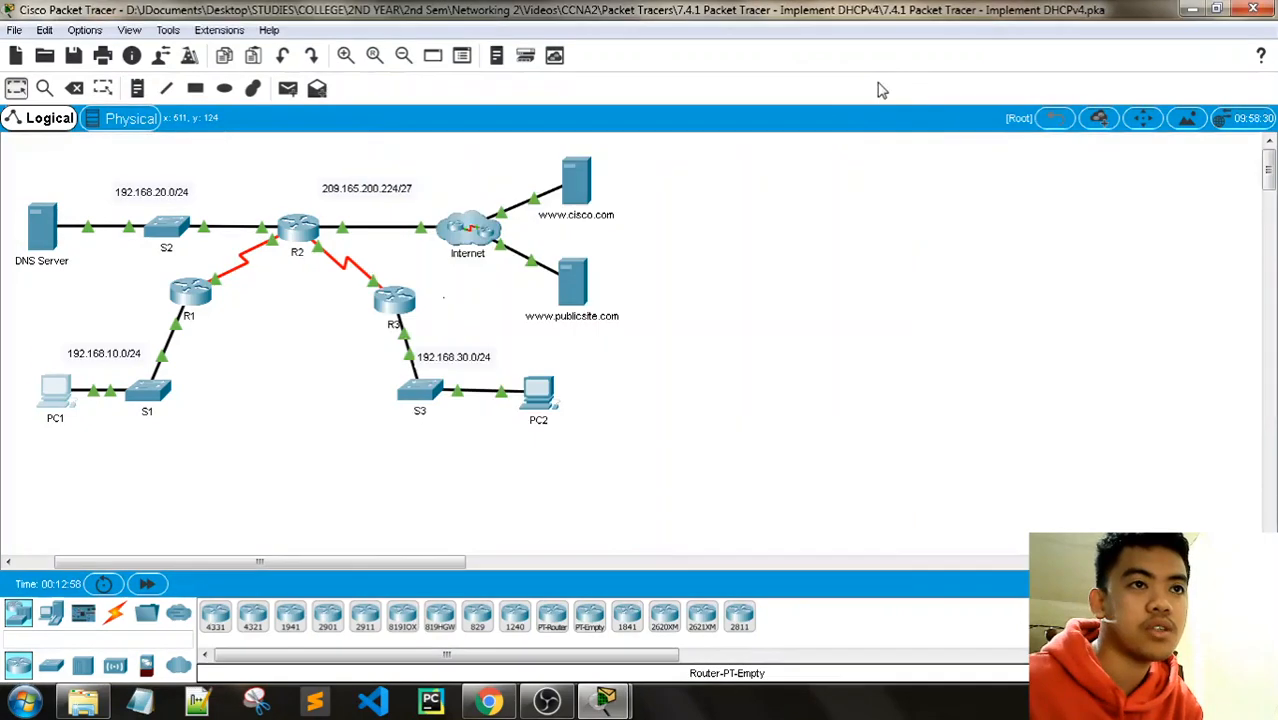
# Step: Switch PC2's IP configuration to DHCP, obtaining 192.168.30.11, and close its window
pyautogui.click(524, 405)
pyautogui.click(484, 130)
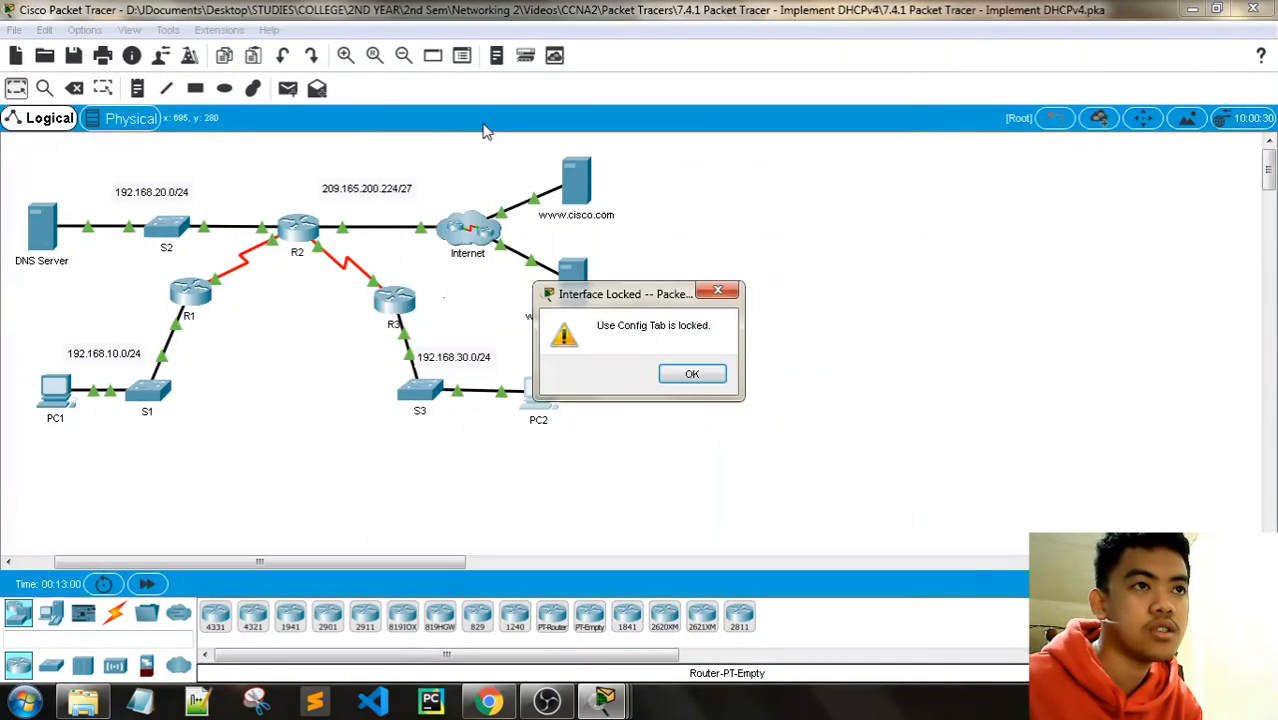
pyautogui.press('Return')
pyautogui.click(540, 400)
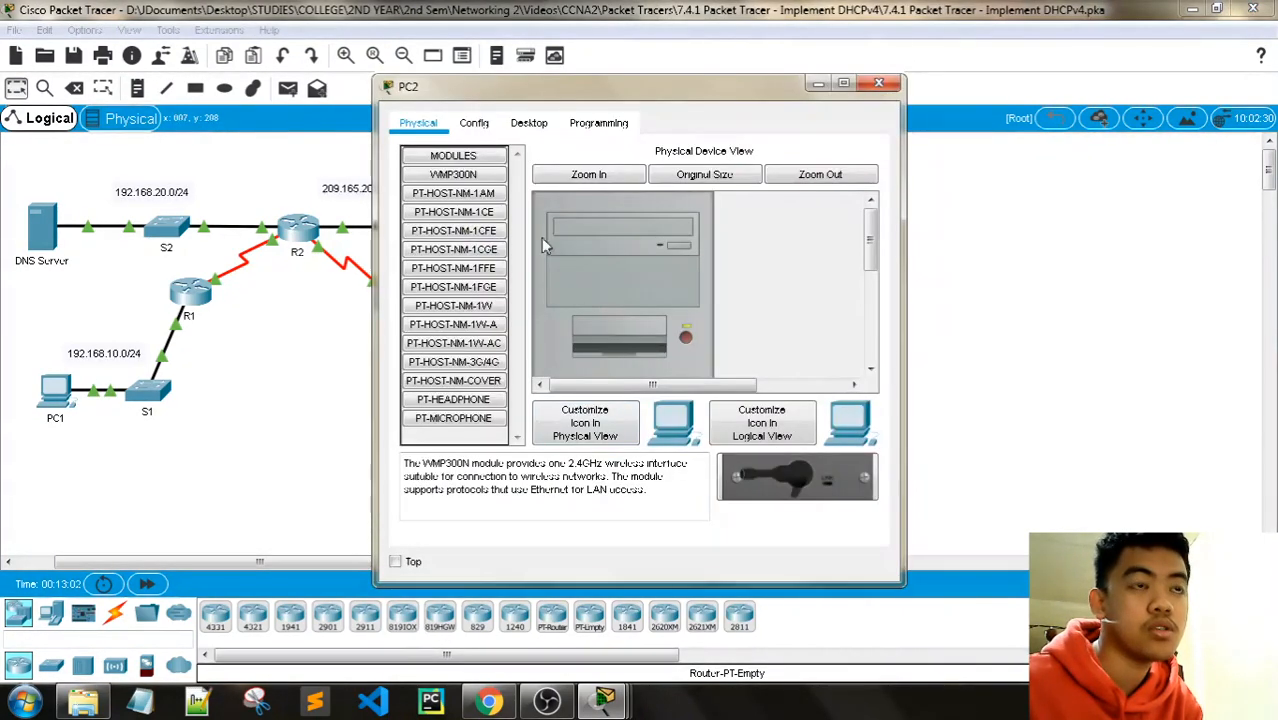
pyautogui.click(529, 122)
pyautogui.click(442, 196)
pyautogui.click(413, 227)
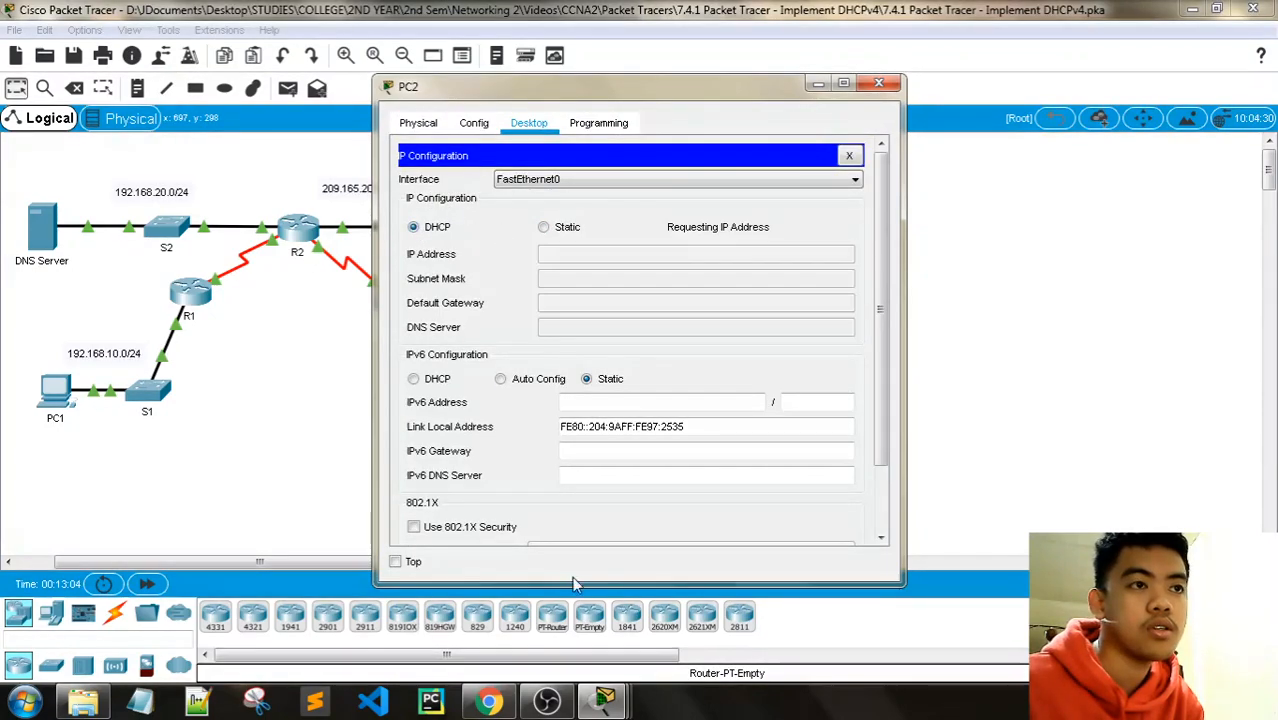
pyautogui.moveTo(604, 702)
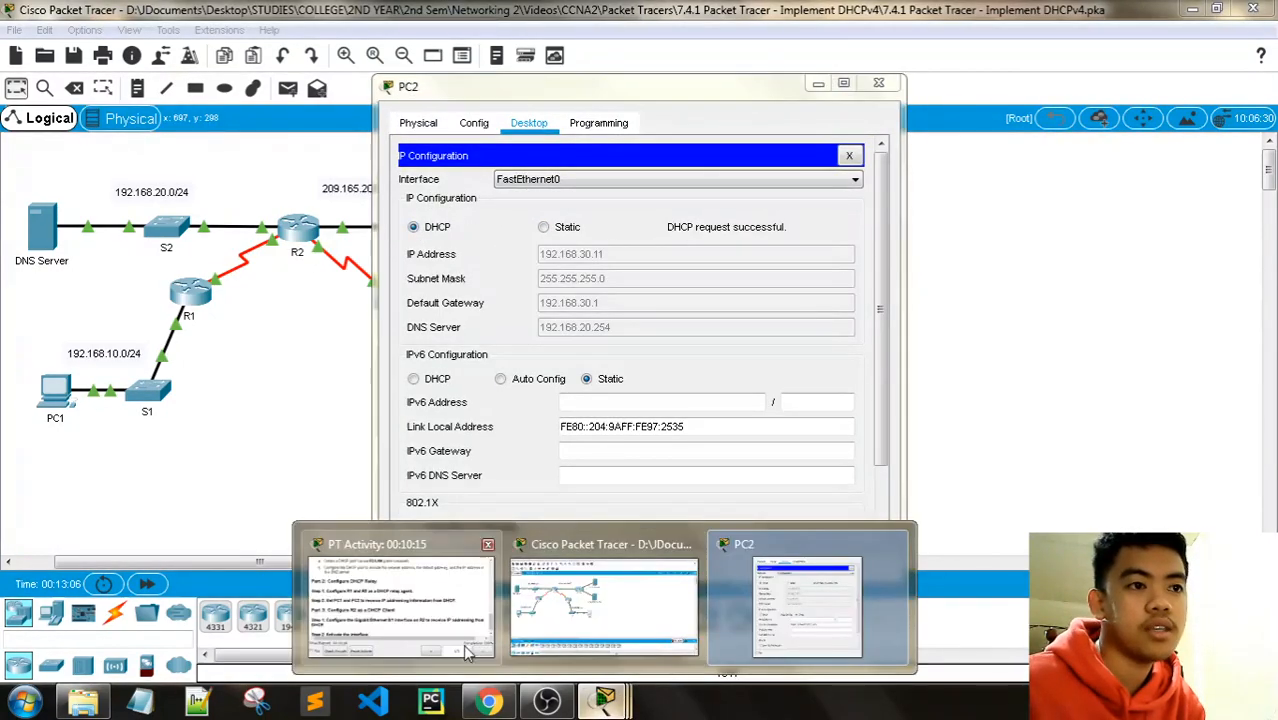
pyautogui.click(464, 652)
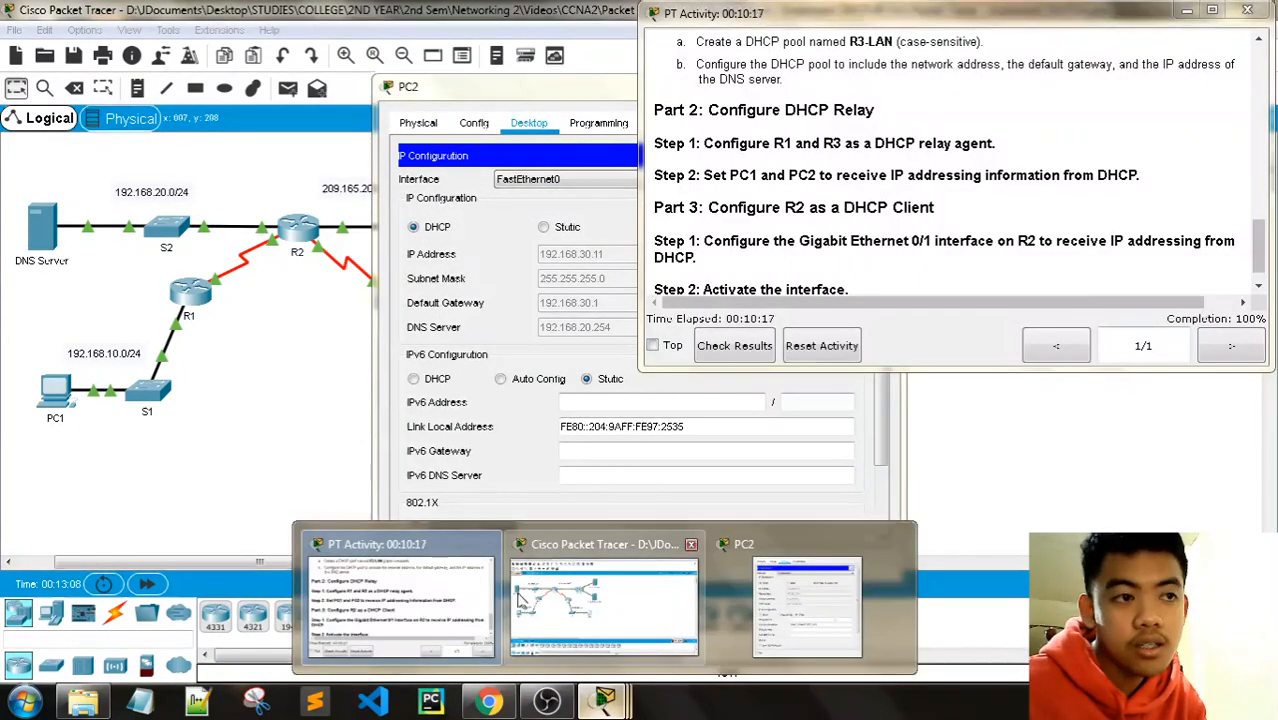
pyautogui.moveTo(1257, 258); pyautogui.dragTo(1257, 266)
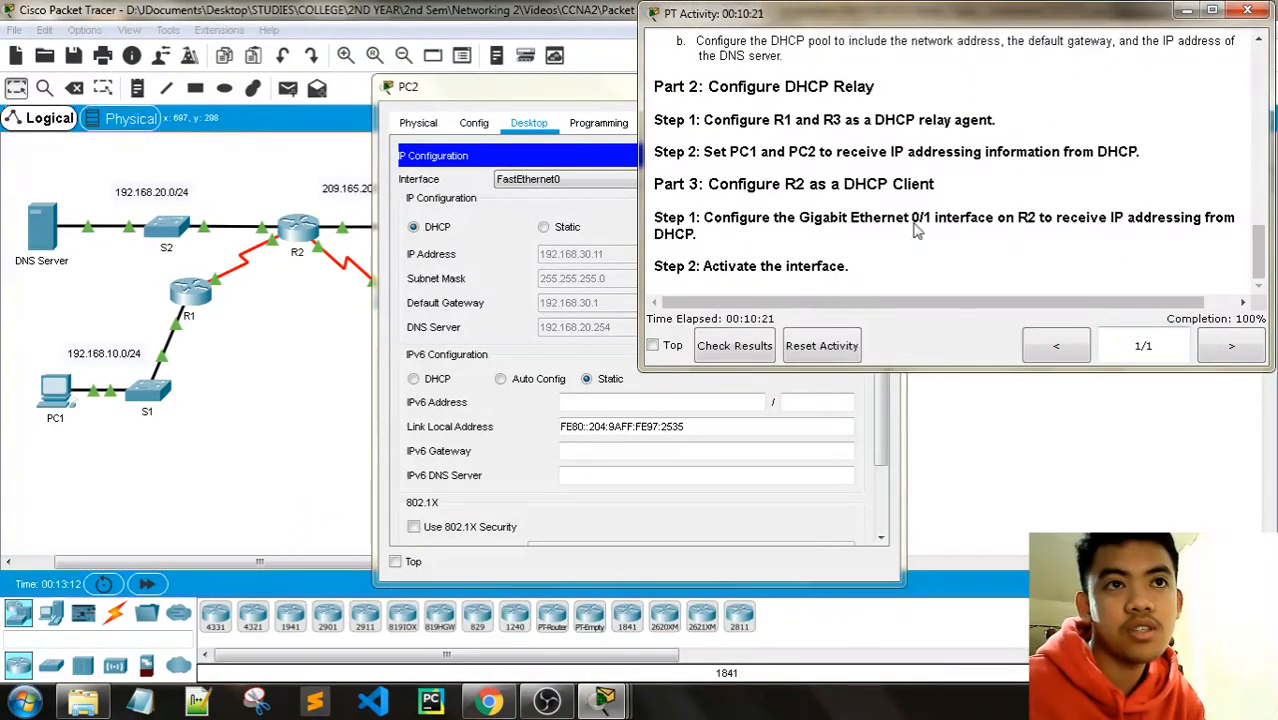
pyautogui.moveTo(553, 79); pyautogui.dragTo(540, 65)
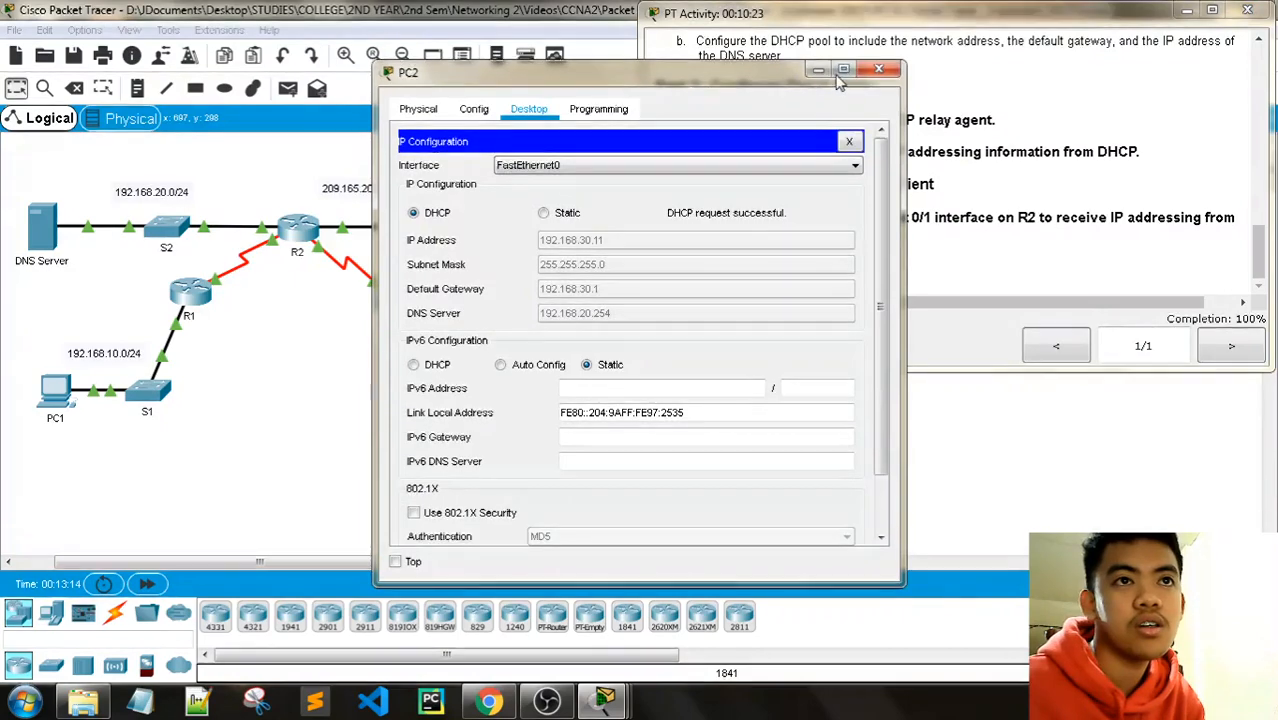
pyautogui.click(878, 68)
pyautogui.moveTo(1258, 252)
pyautogui.mouseDown()
pyautogui.moveTo(1258, 239)
pyautogui.moveTo(1257, 254)
pyautogui.mouseUp()
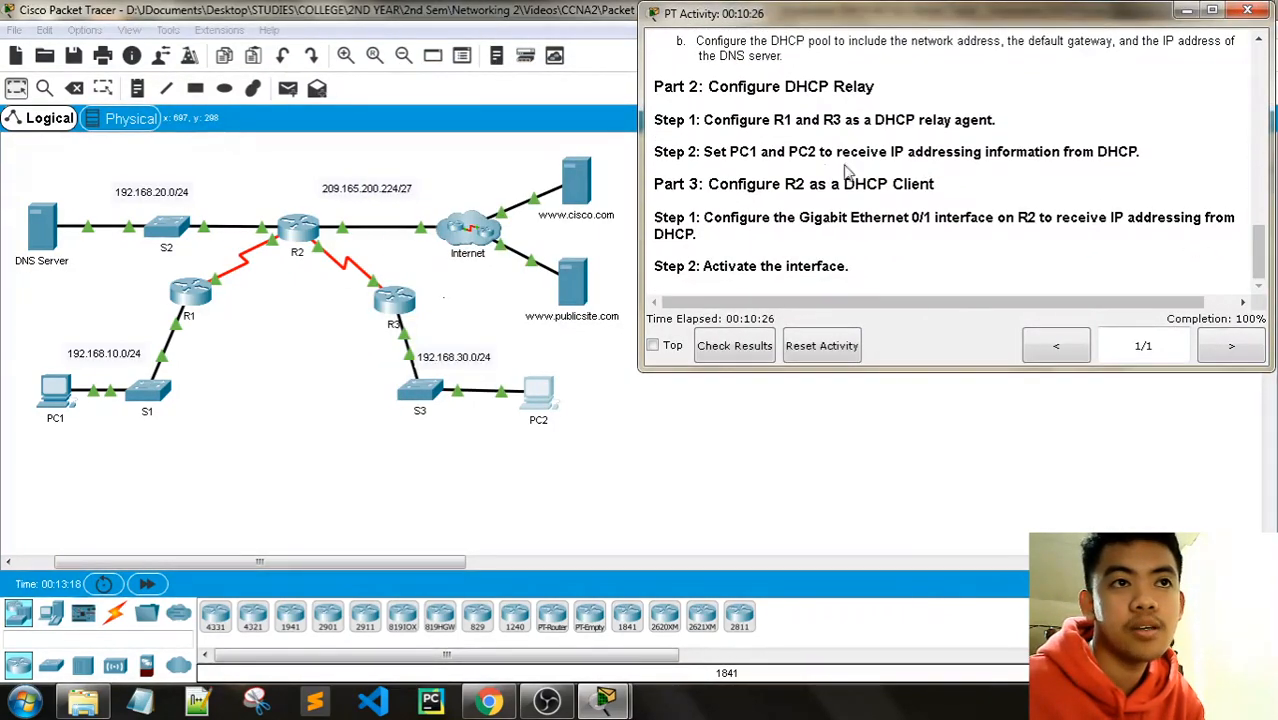
# Step: Check results and review all 17 assessment items marked correct, scoring 34/34
pyautogui.moveTo(1145, 155); pyautogui.dragTo(712, 155)
pyautogui.click(881, 163)
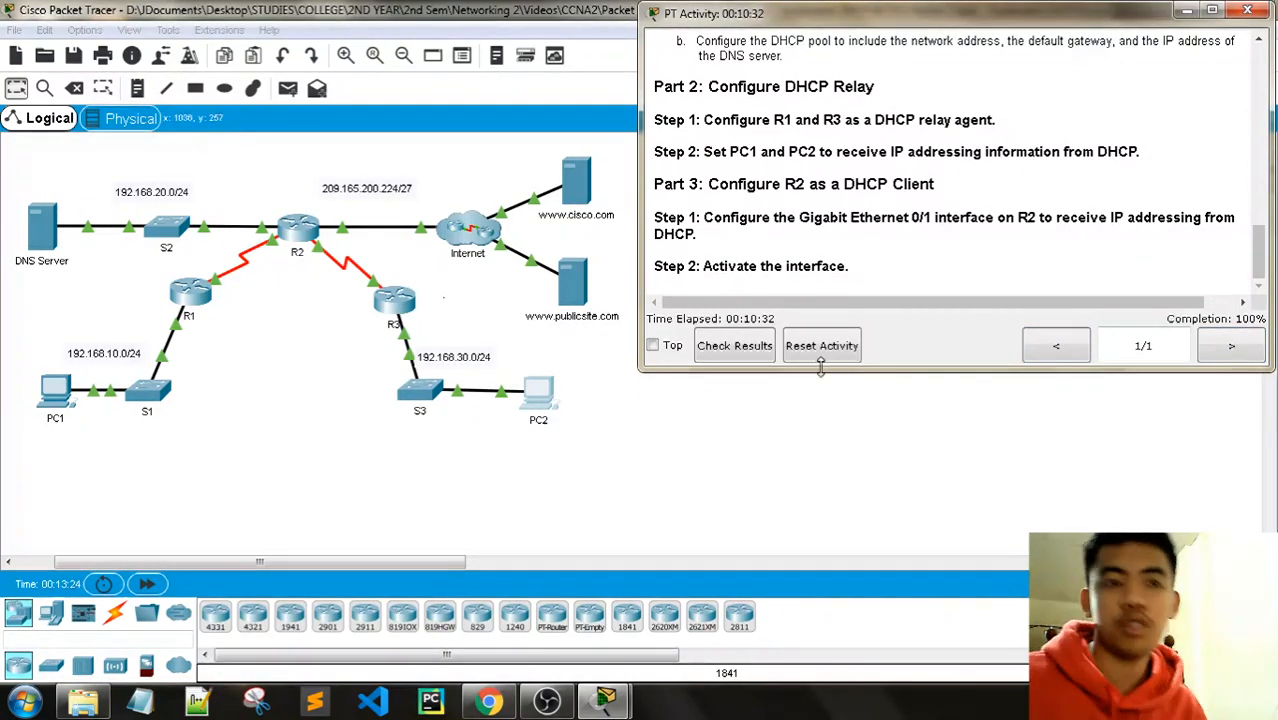
pyautogui.click(748, 350)
pyautogui.click(175, 131)
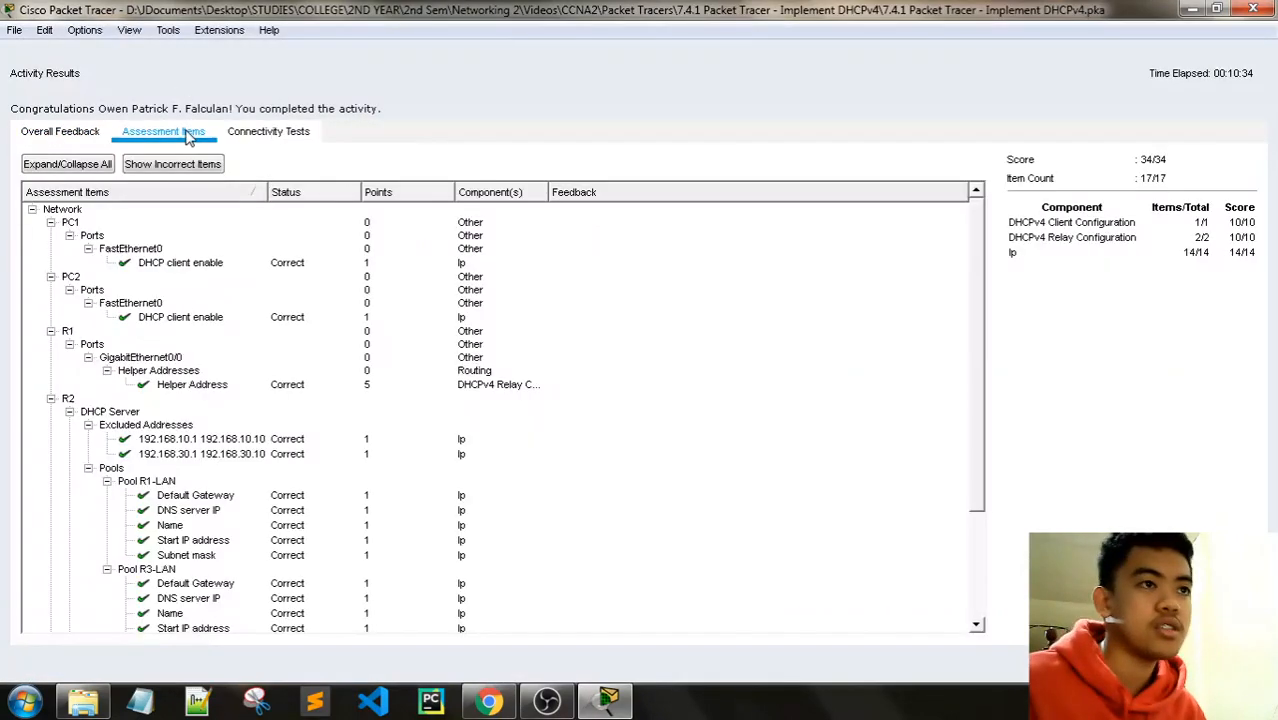
pyautogui.scroll(-1, 307, 297)
pyautogui.scroll(-3, 307, 297)
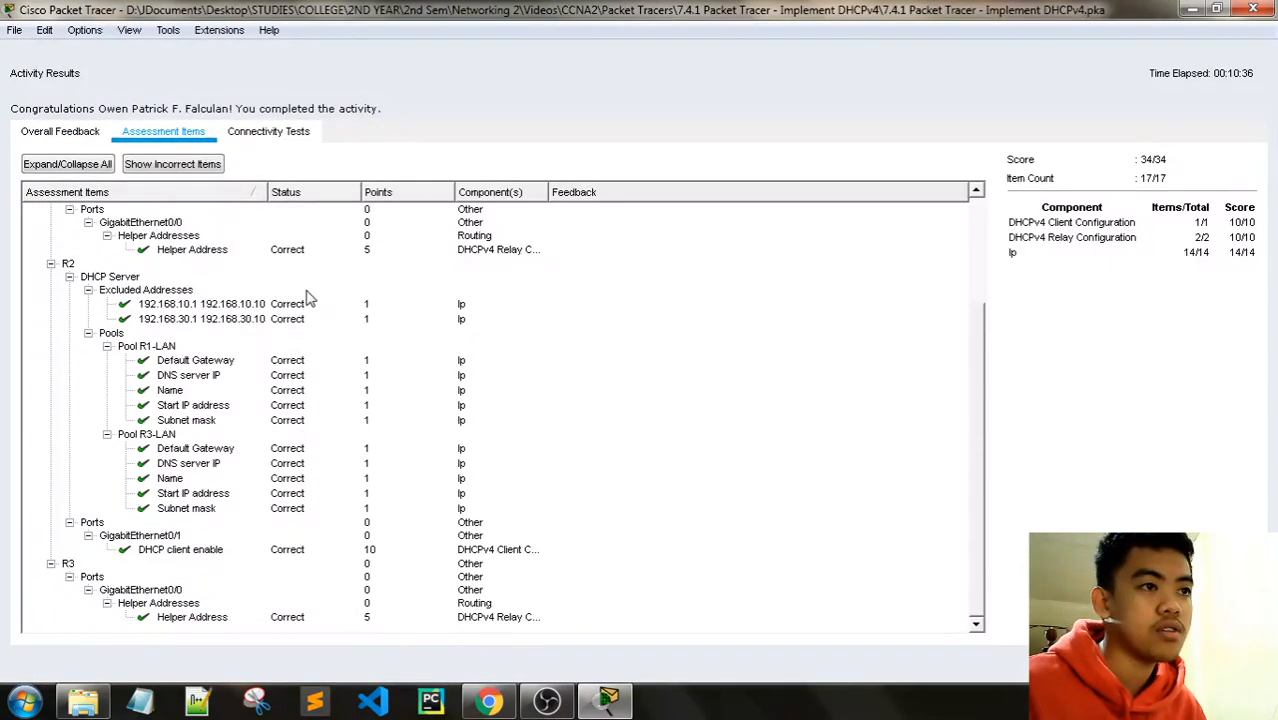
pyautogui.scroll(4, 448, 423)
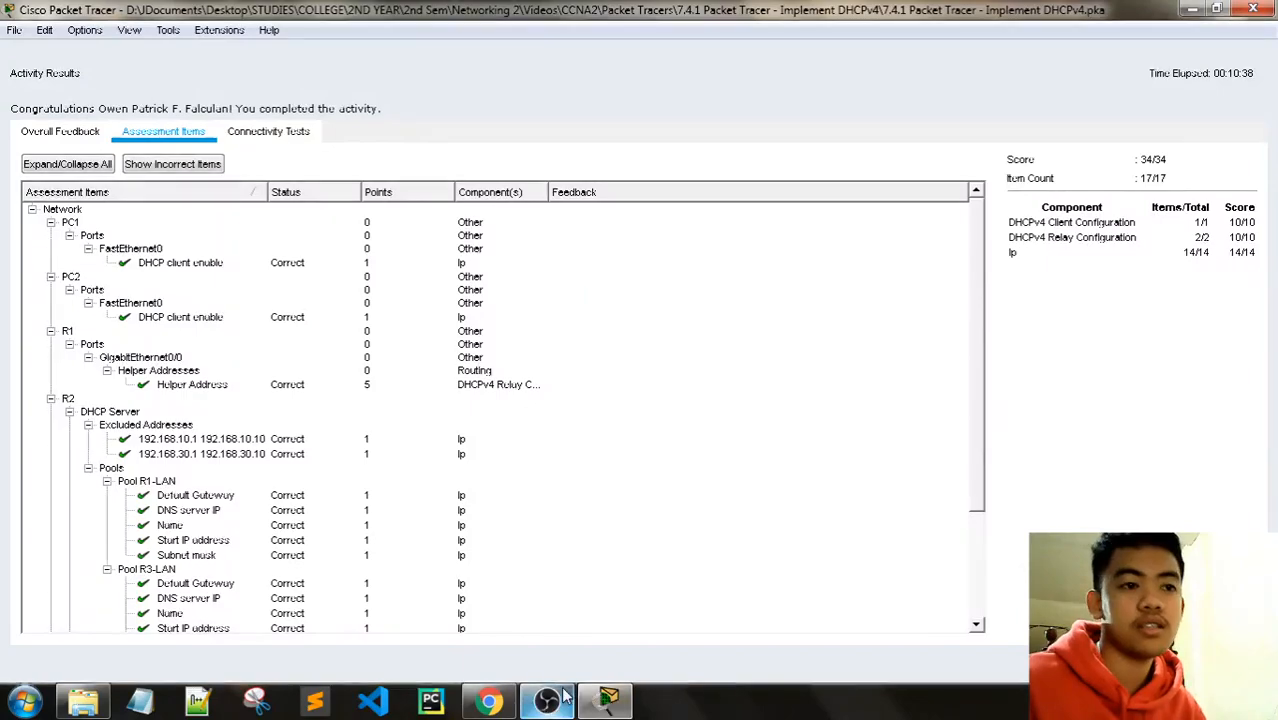